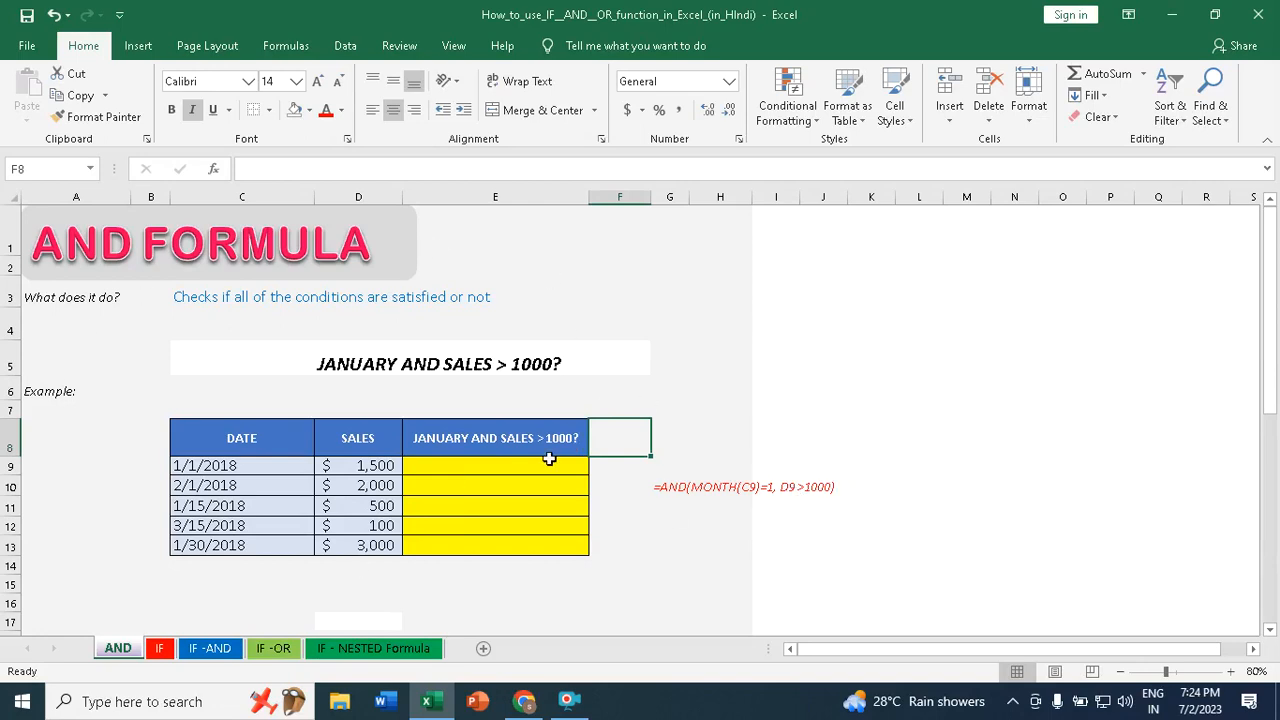
drag(250, 440, 240, 546)
drag(356, 438, 358, 542)
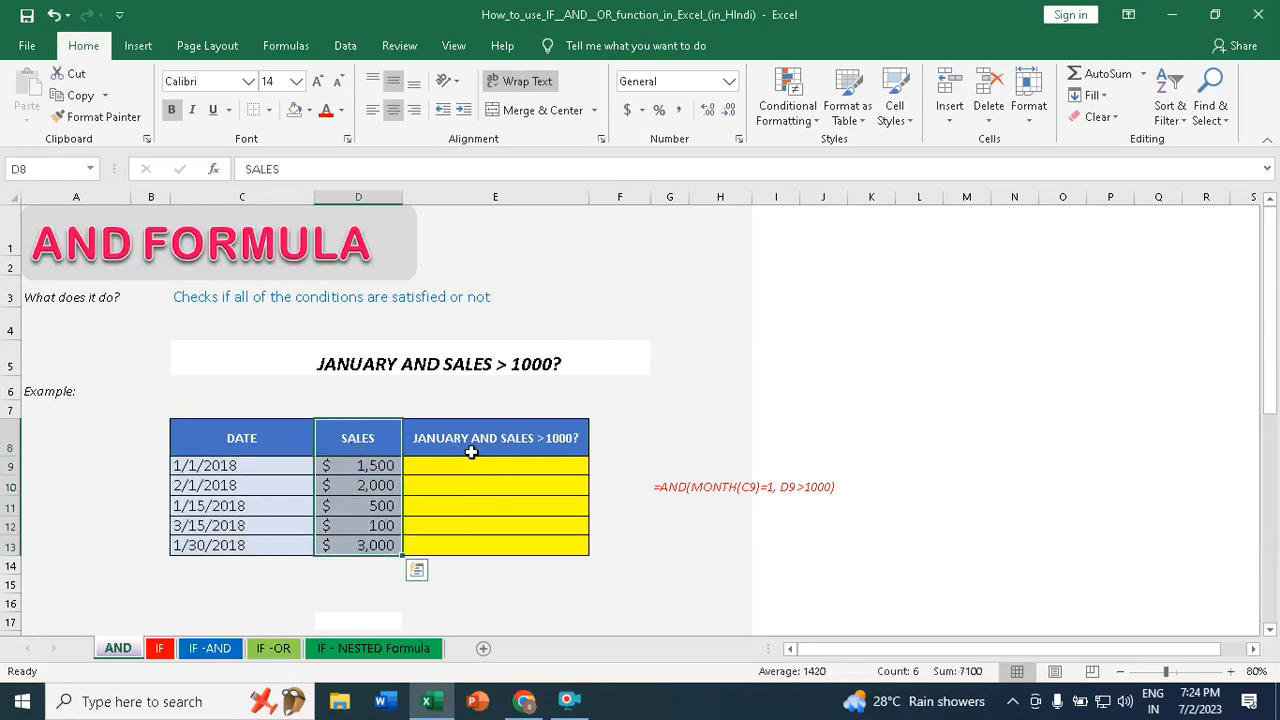
drag(215, 468, 216, 541)
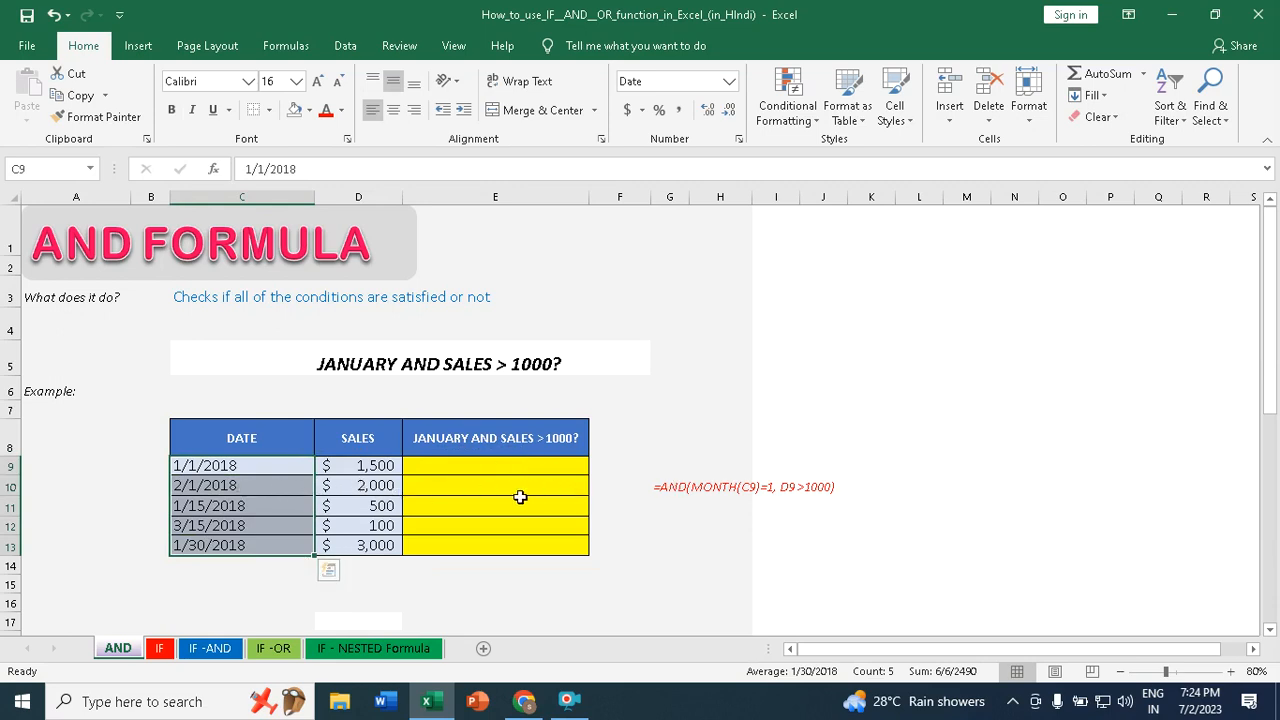
Enter =AND(MONTH(C9)=1,D9>1000) in cell E9 to test the first row for January and sales above 1000.
click(496, 467)
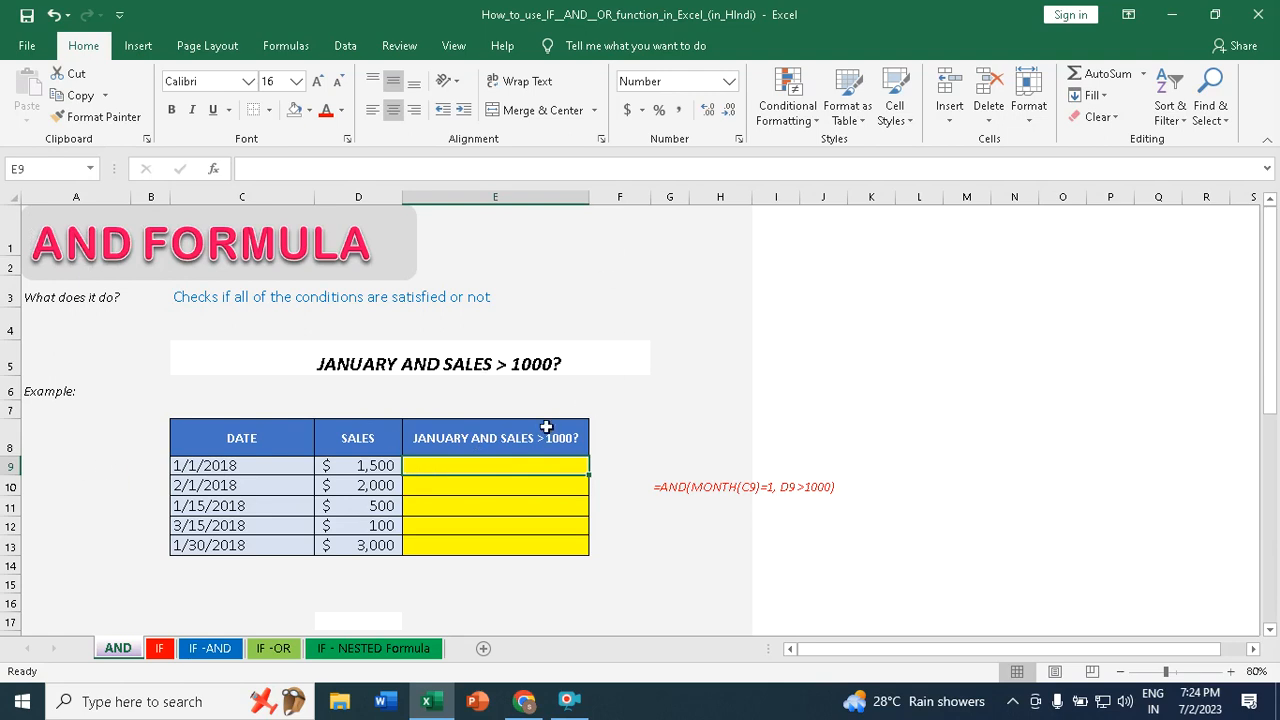
text(=and)
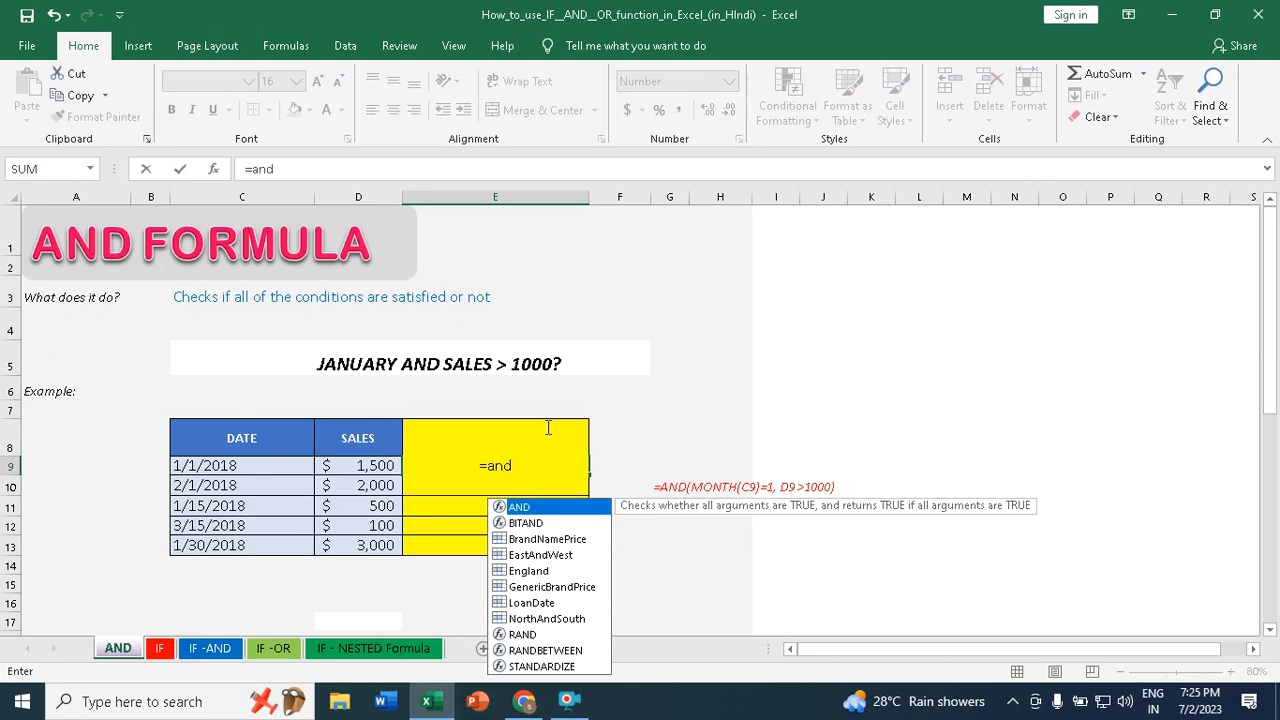
key(Tab)
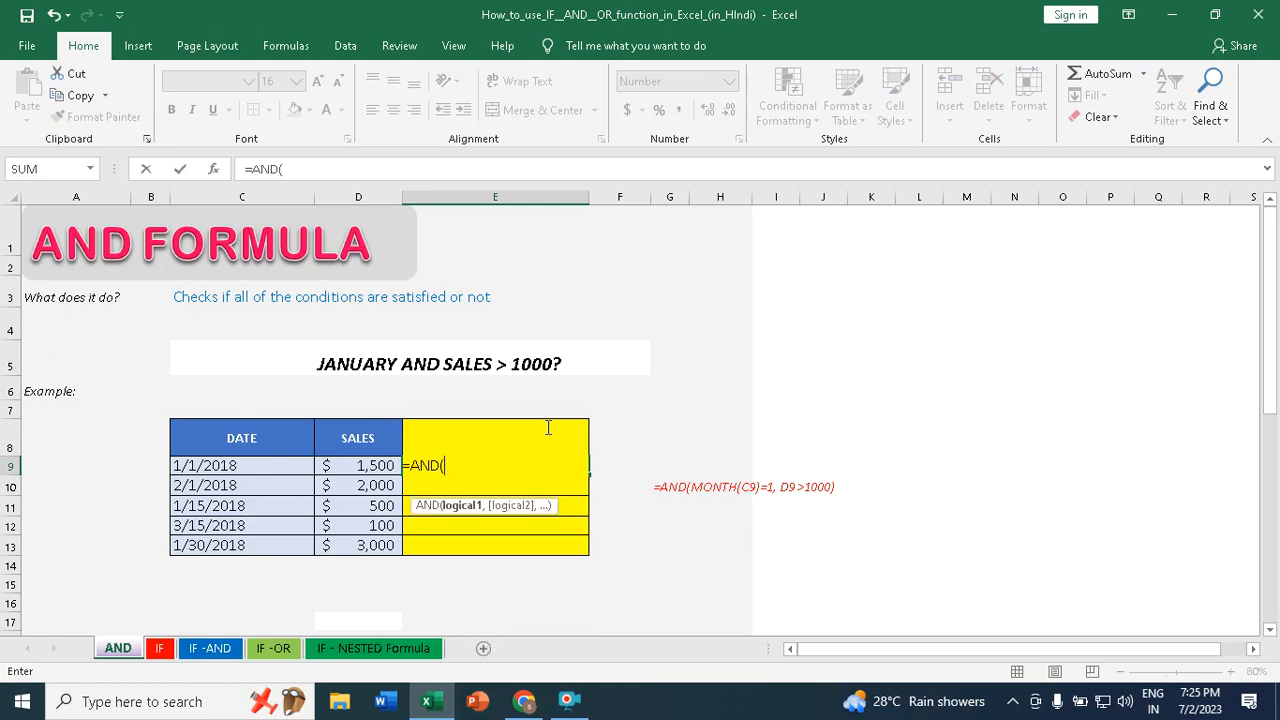
text(month)
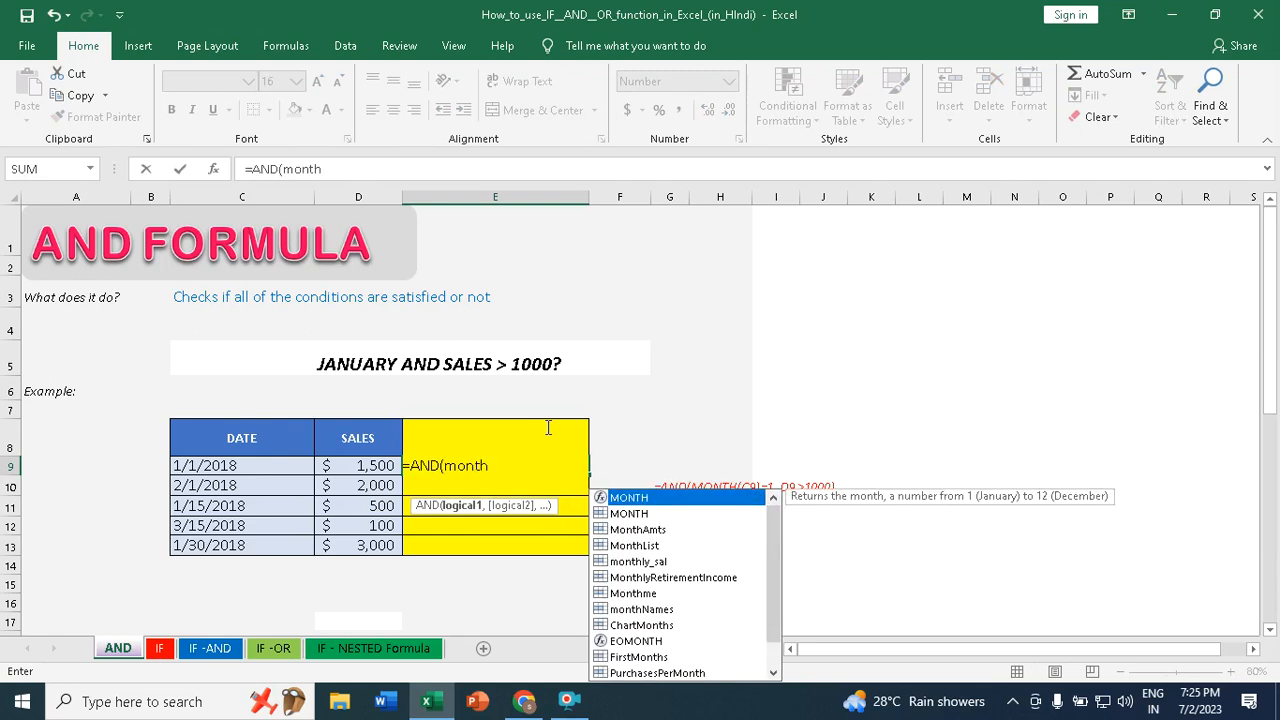
key(Tab)
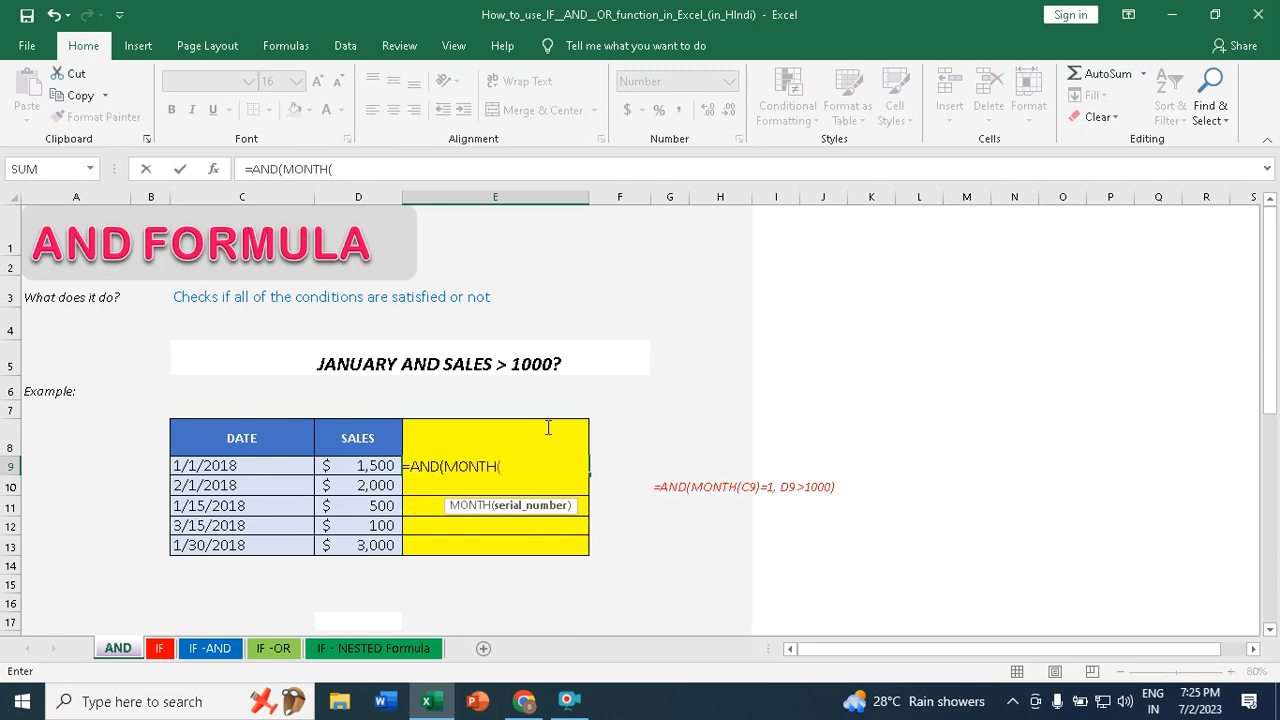
text(c9)
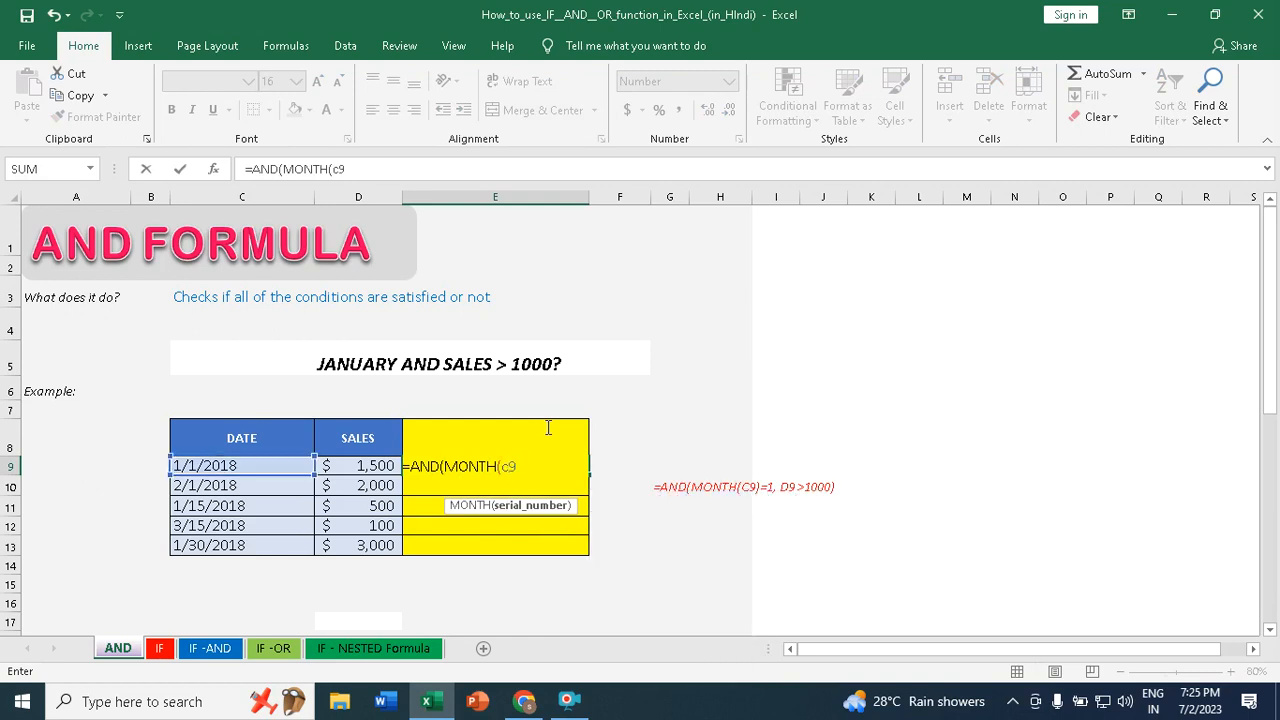
text())
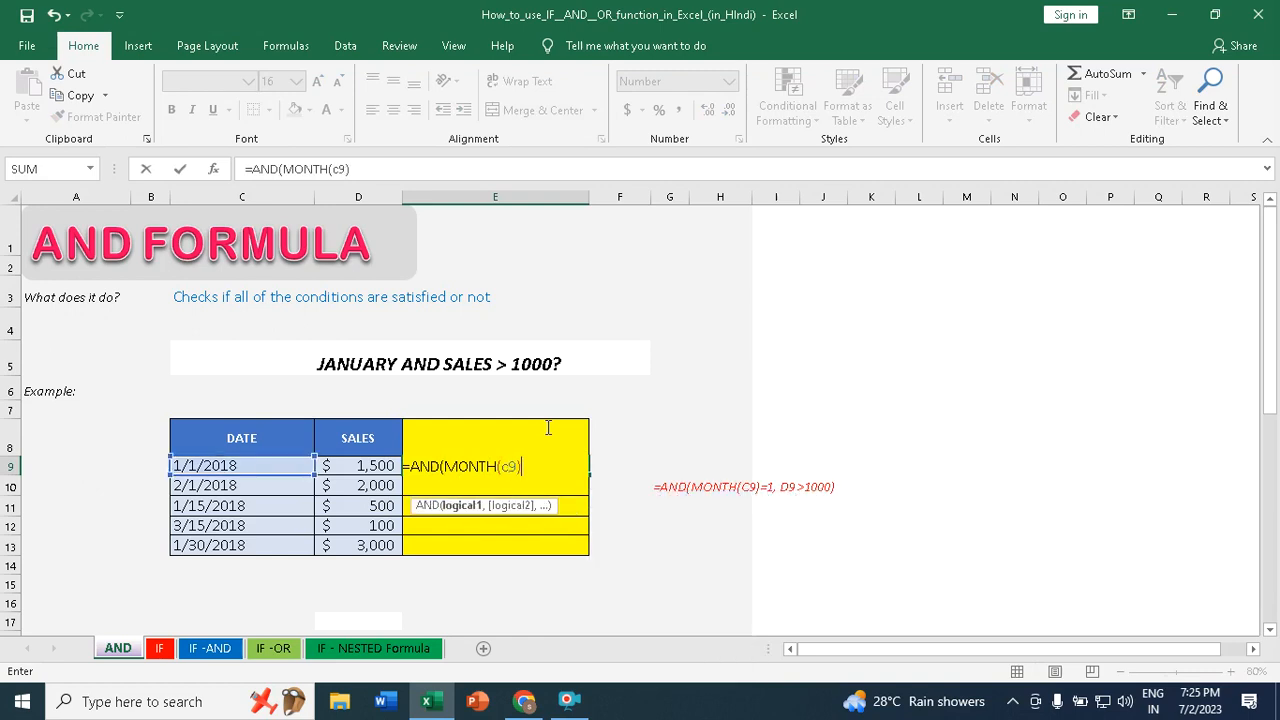
text(=1)
text(,)
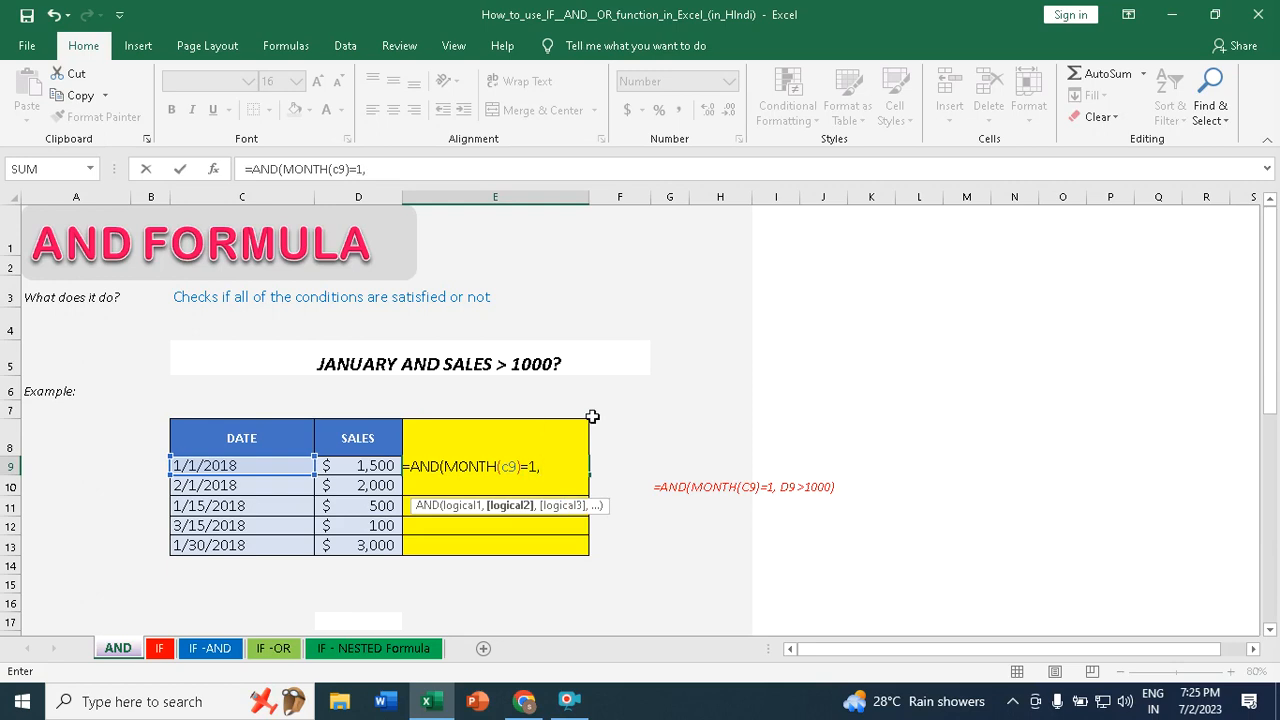
click(378, 465)
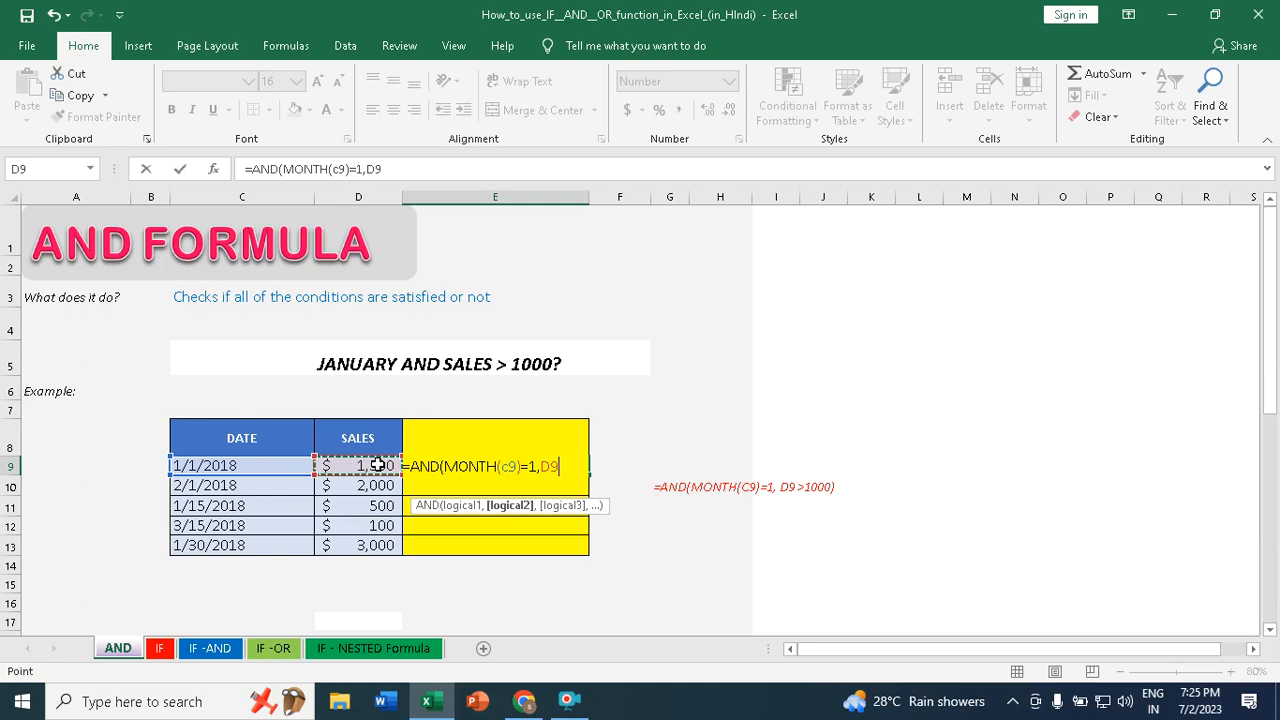
text(>1000))
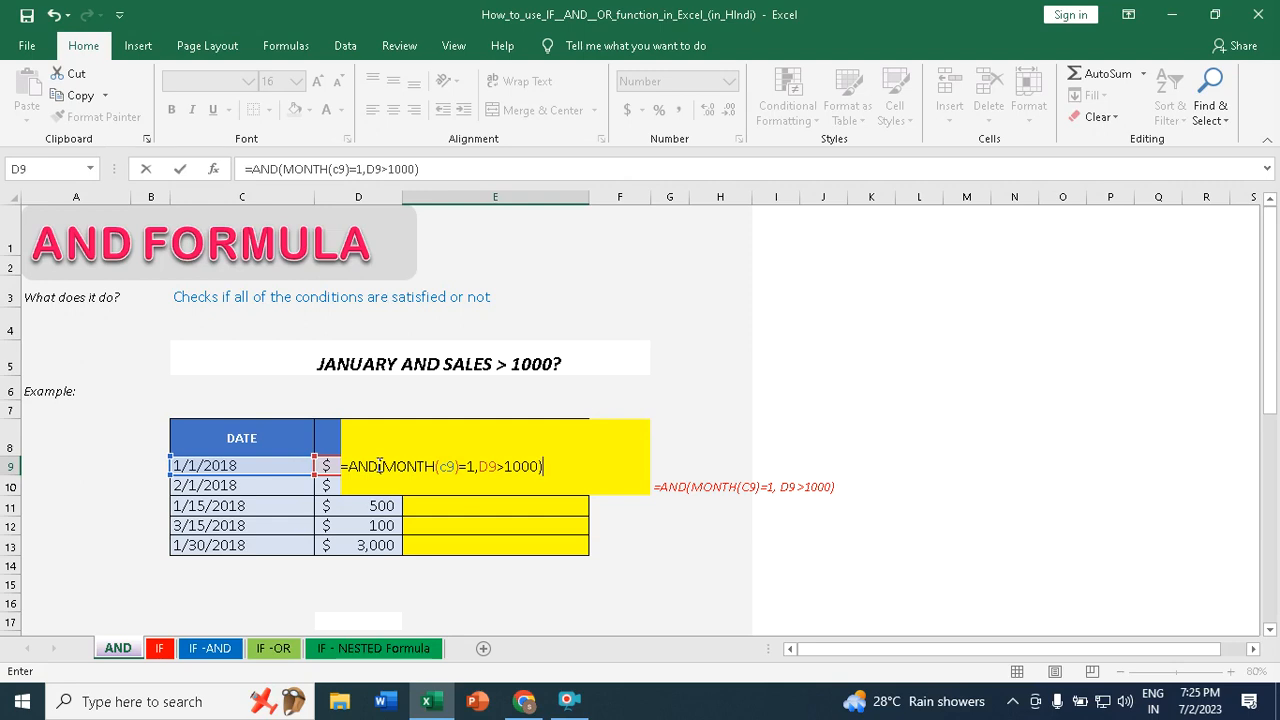
key(Return)
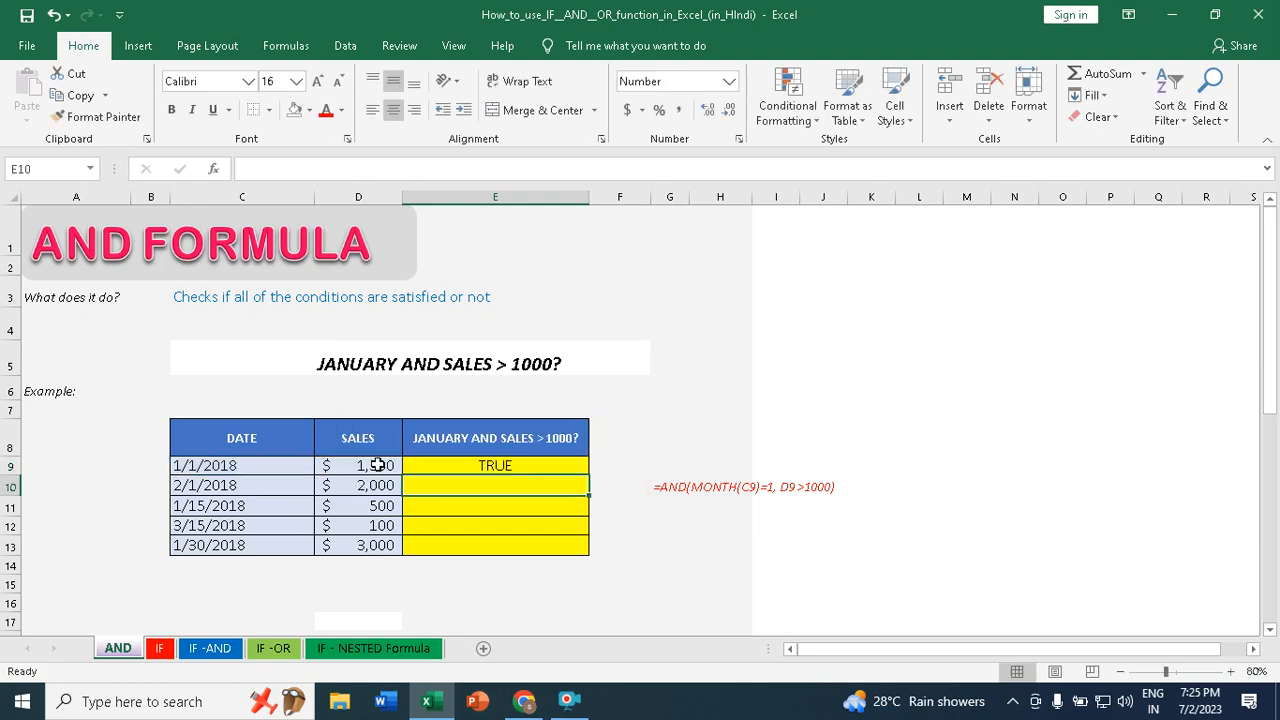
Copy the AND formula from E9 down through E13 to test the remaining rows.
click(190, 466)
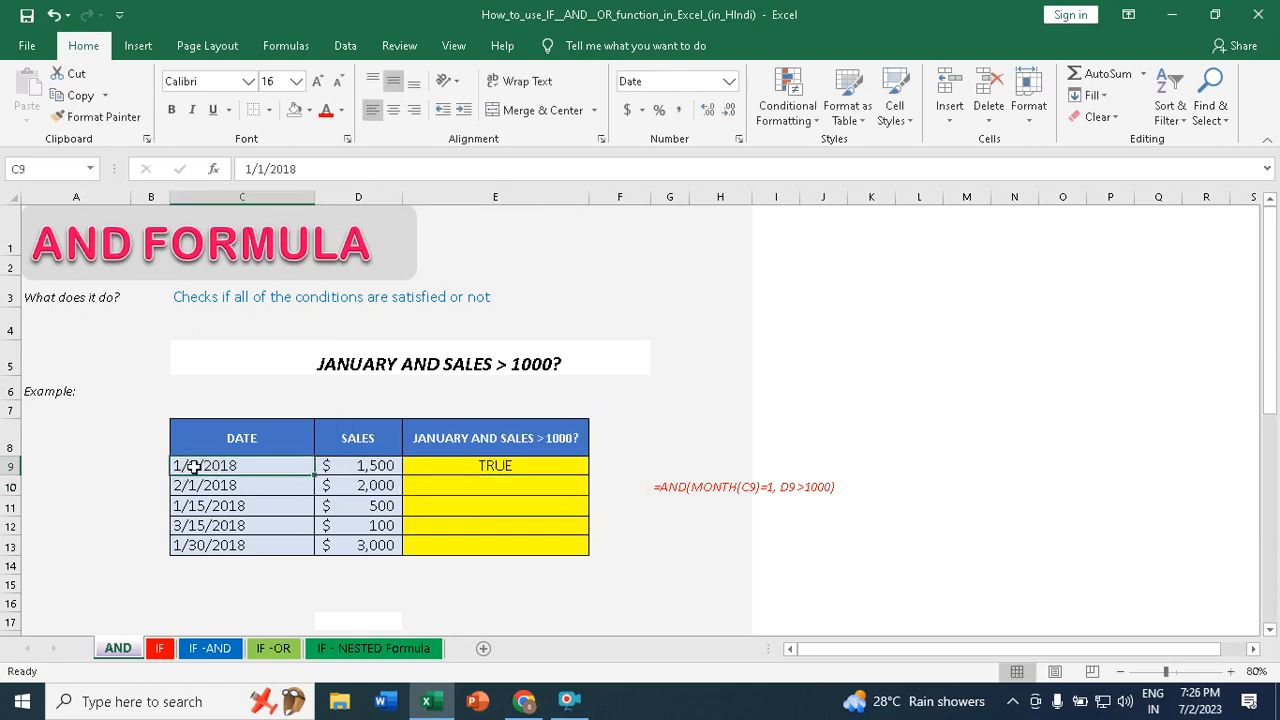
click(378, 465)
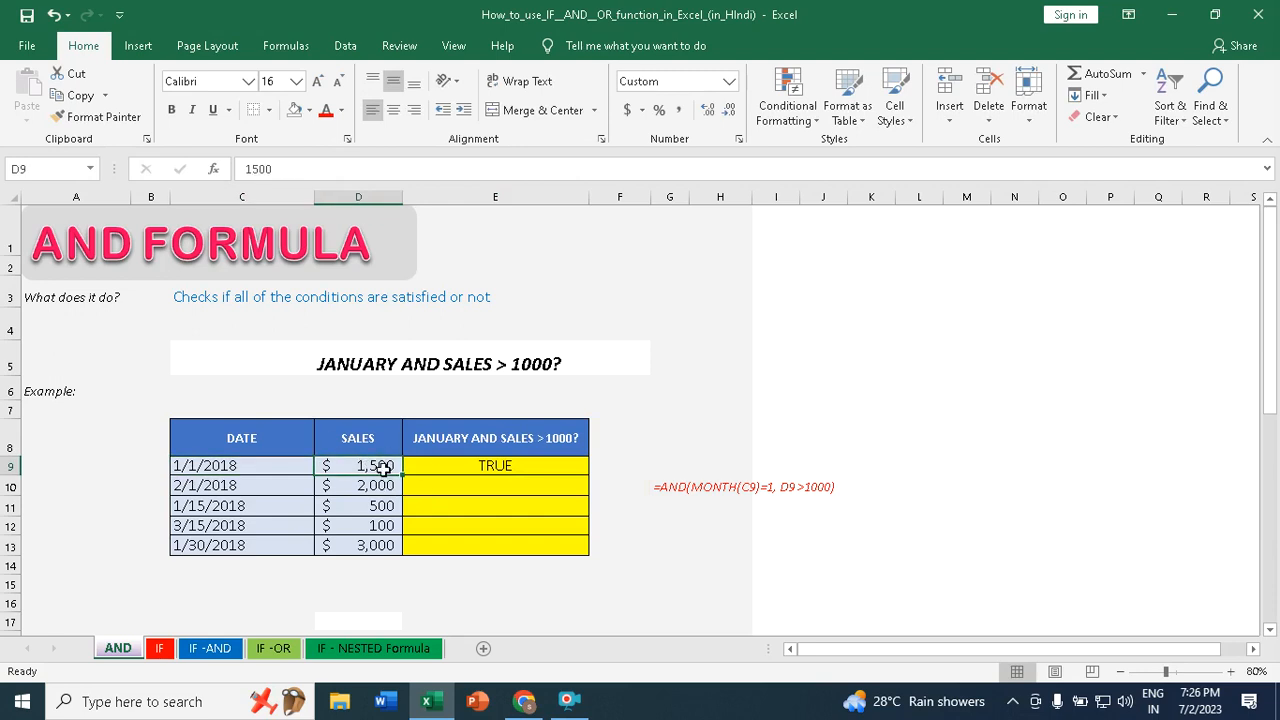
click(503, 465)
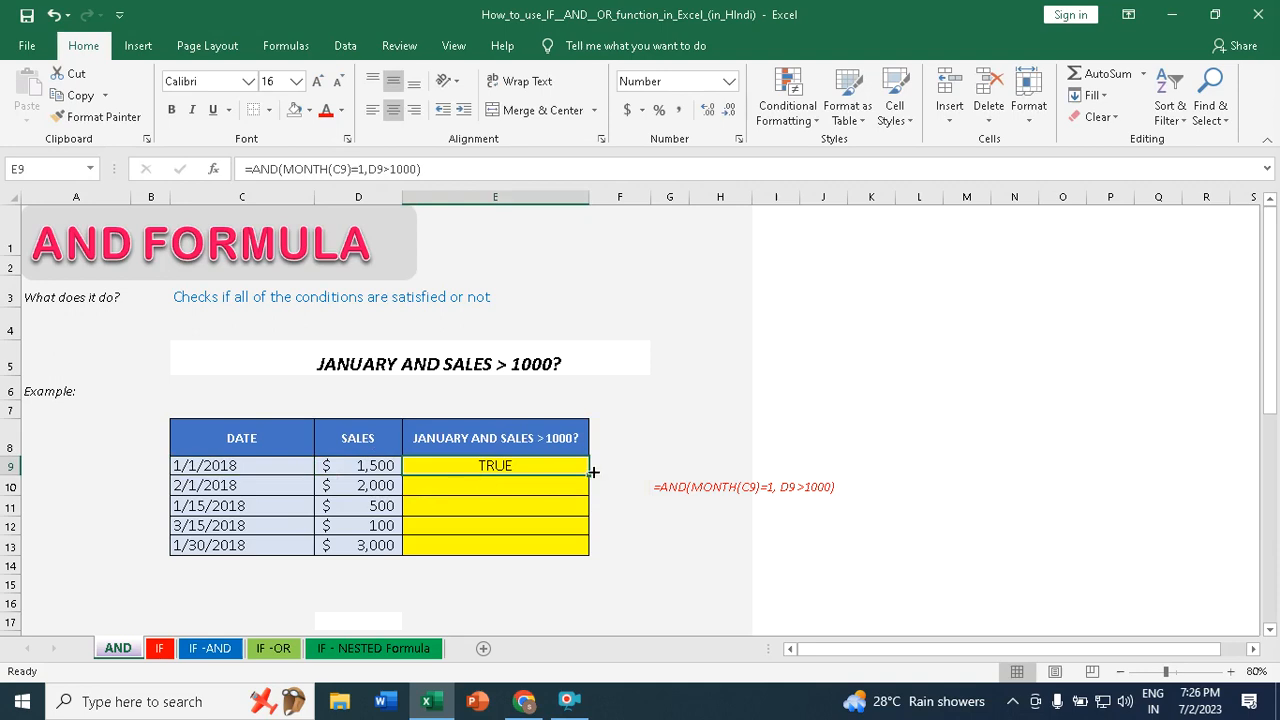
drag(588, 472, 584, 555)
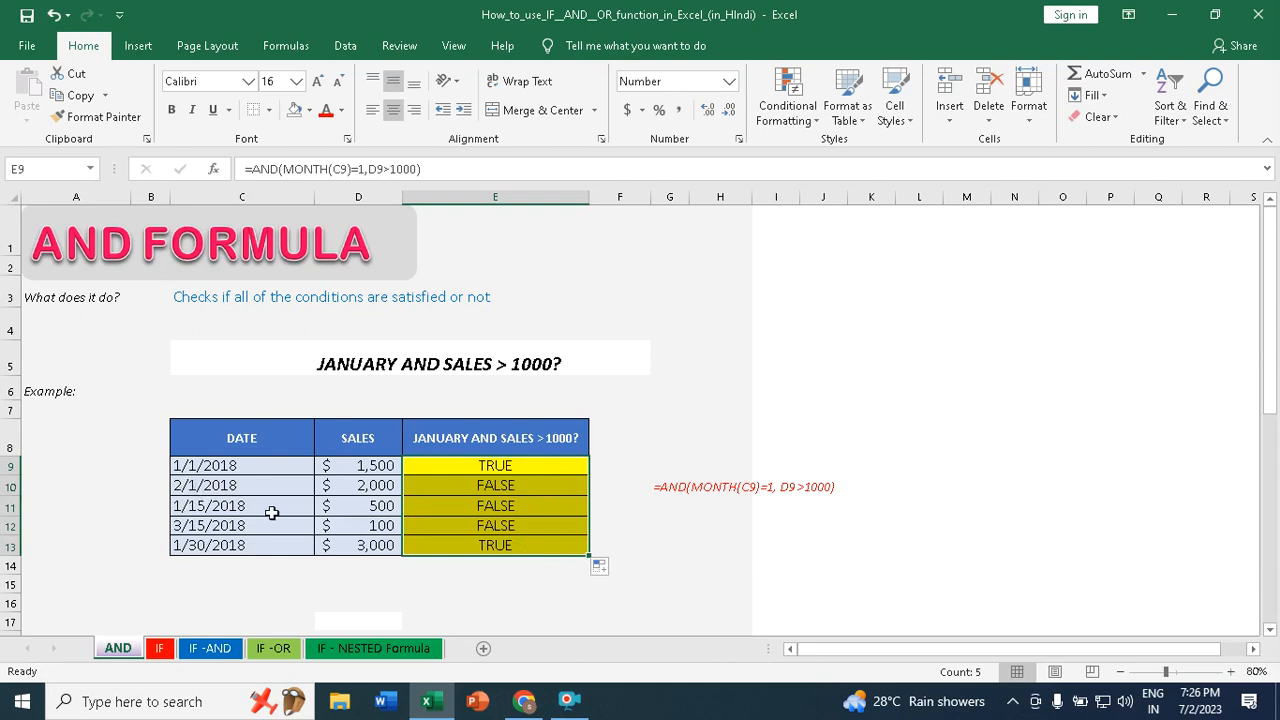
click(176, 506)
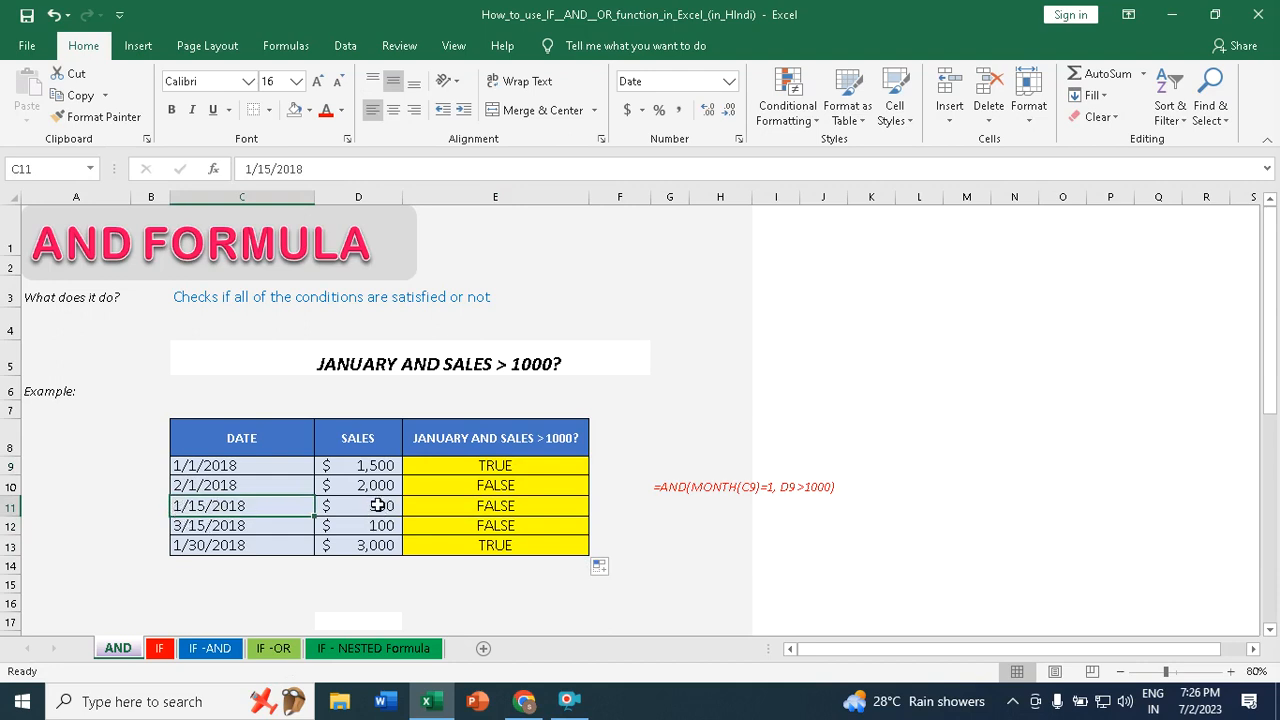
Switch to the IF worksheet and review the Salesperson and Sales Amount columns of the commission table.
click(160, 649)
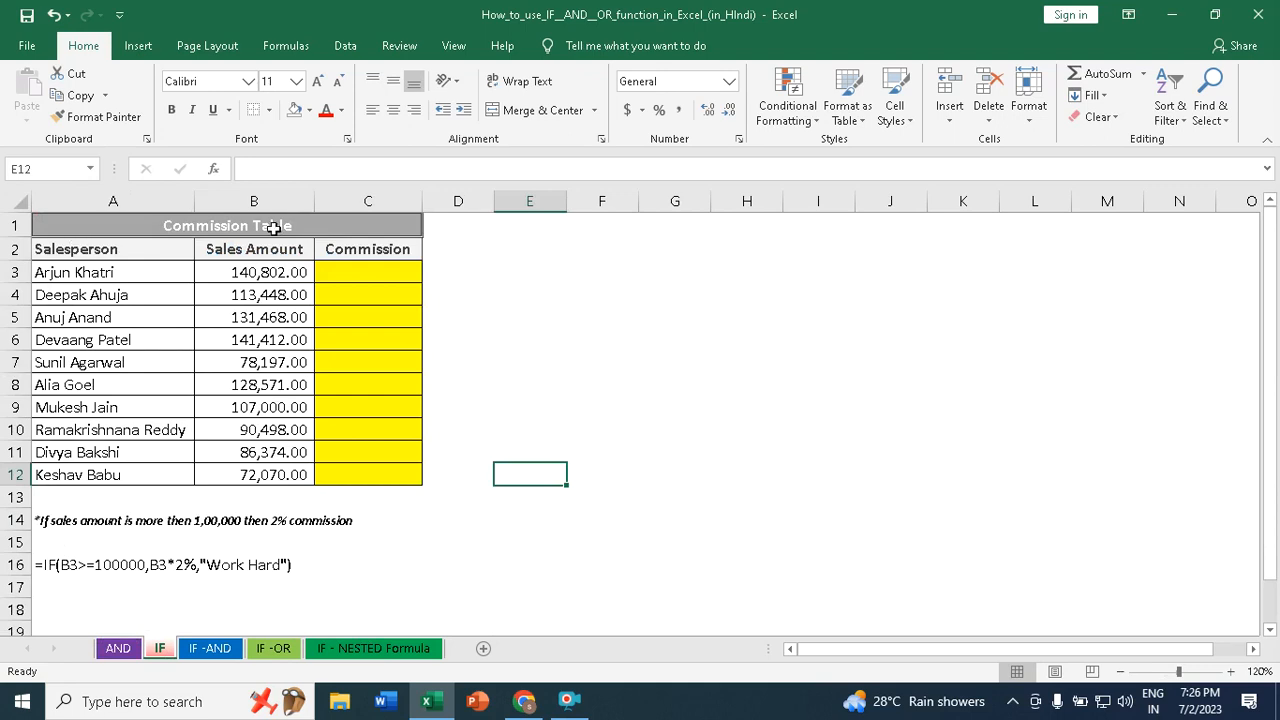
drag(103, 251, 86, 476)
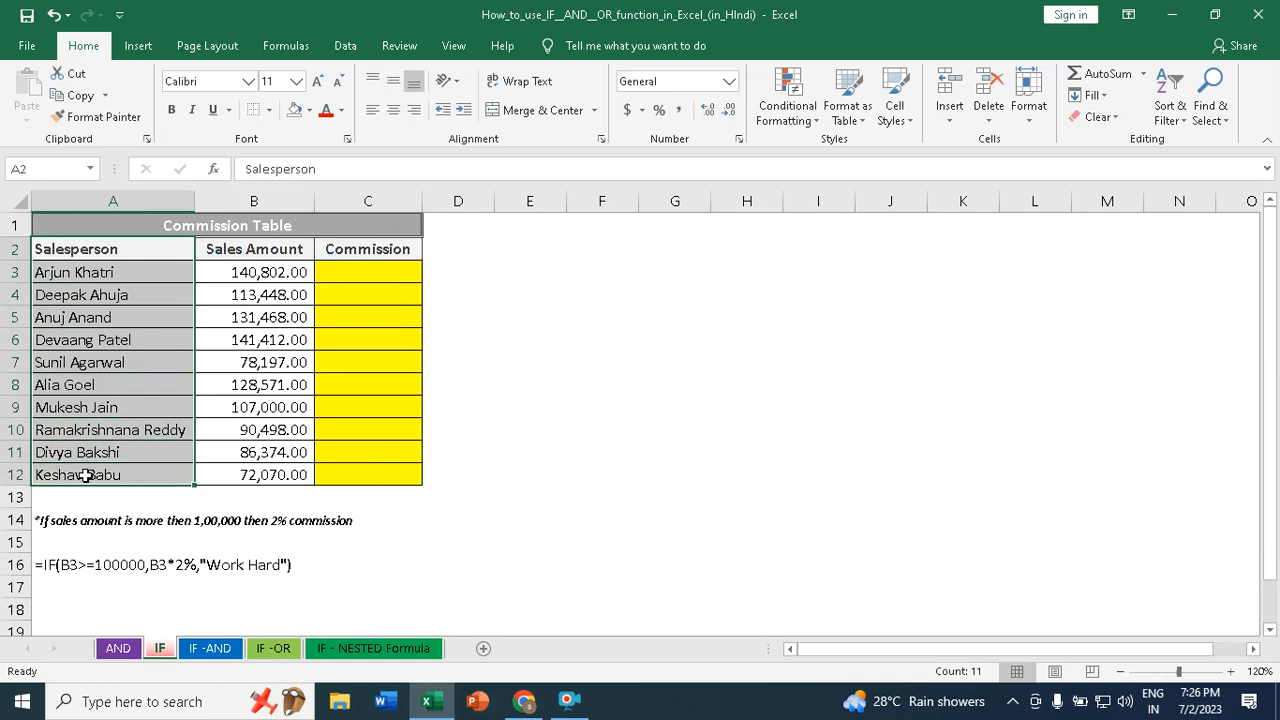
drag(250, 277, 240, 470)
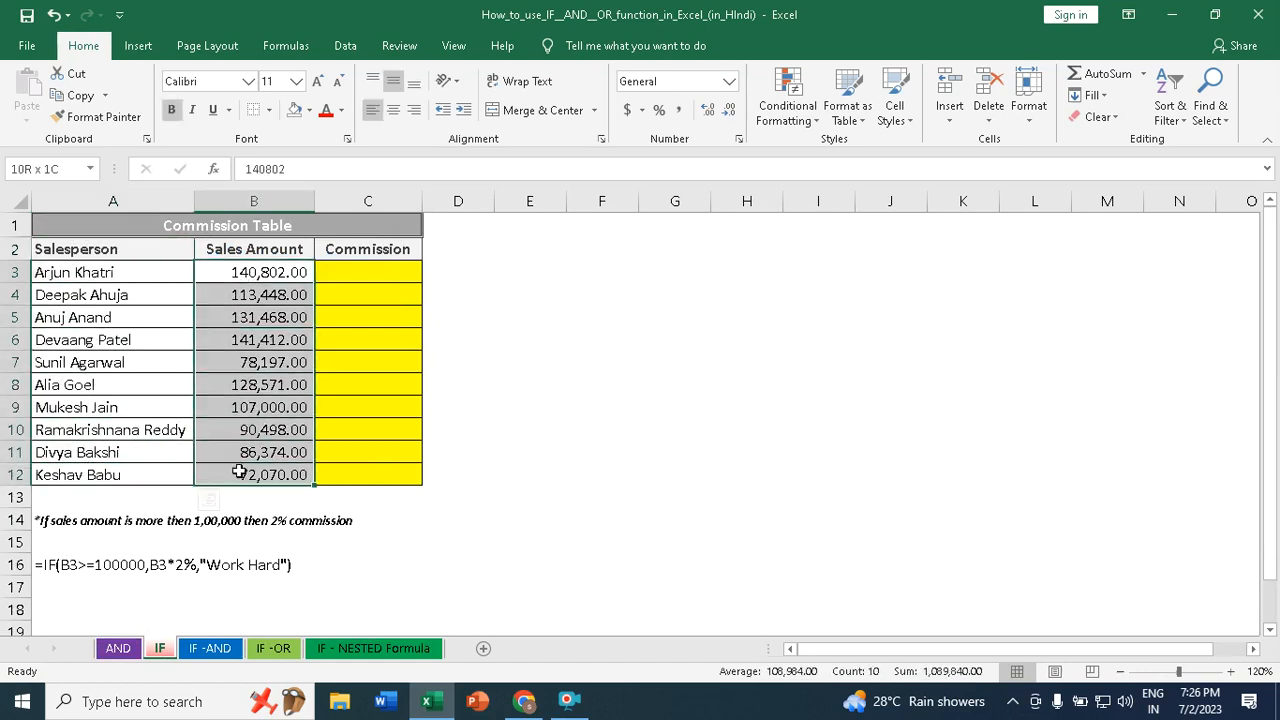
Enter =IF(B3>=100000,B3*2%,"Work Hard") in cell C3 to calculate the first salesperson's commission.
click(394, 272)
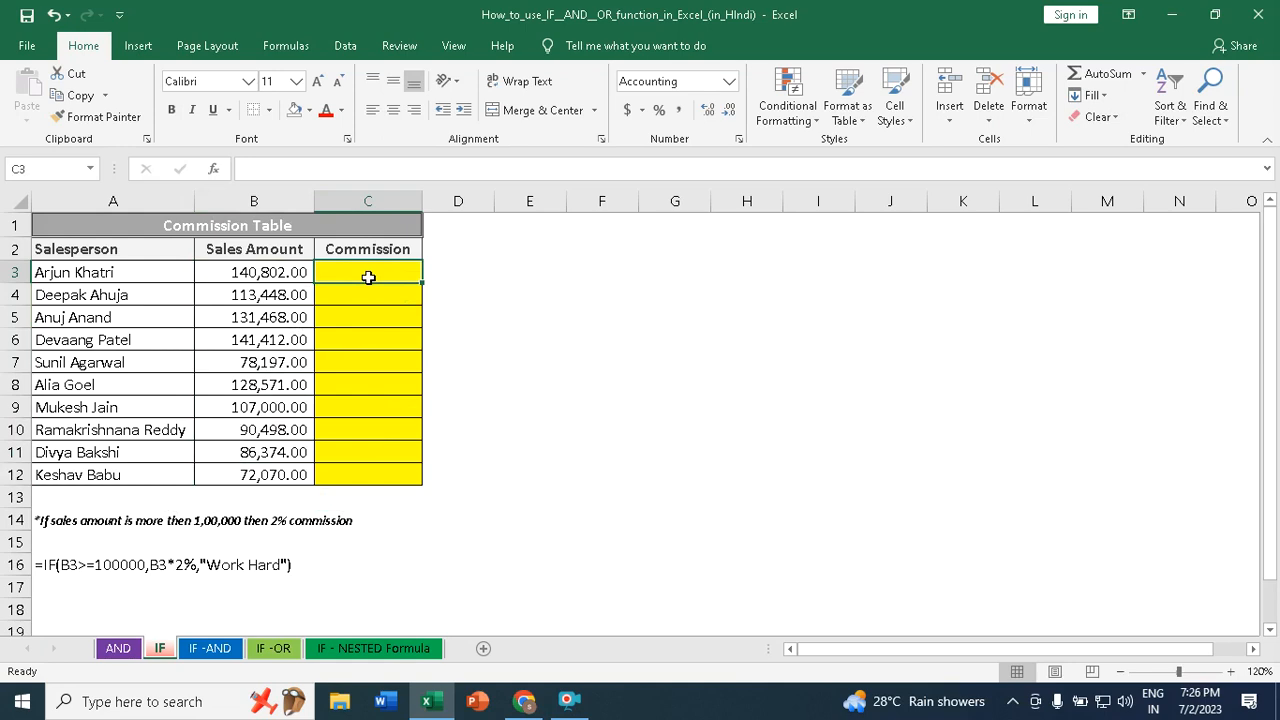
text(=IF()
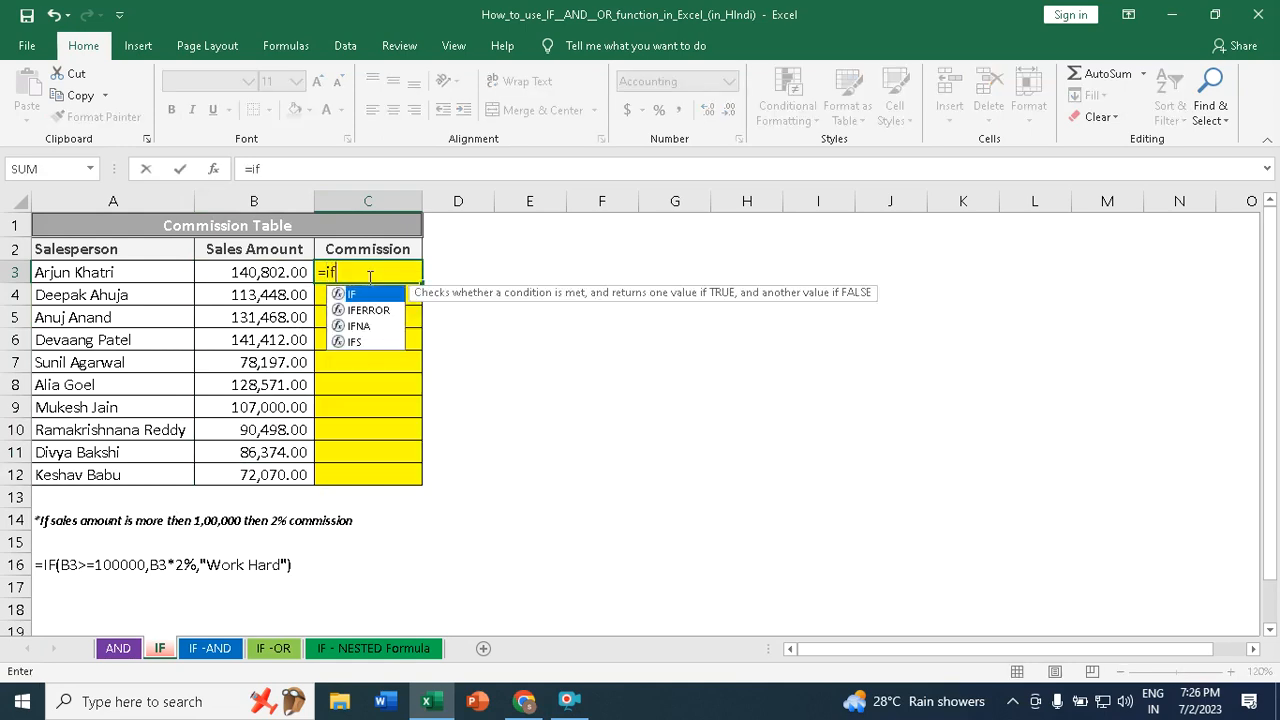
click(290, 276)
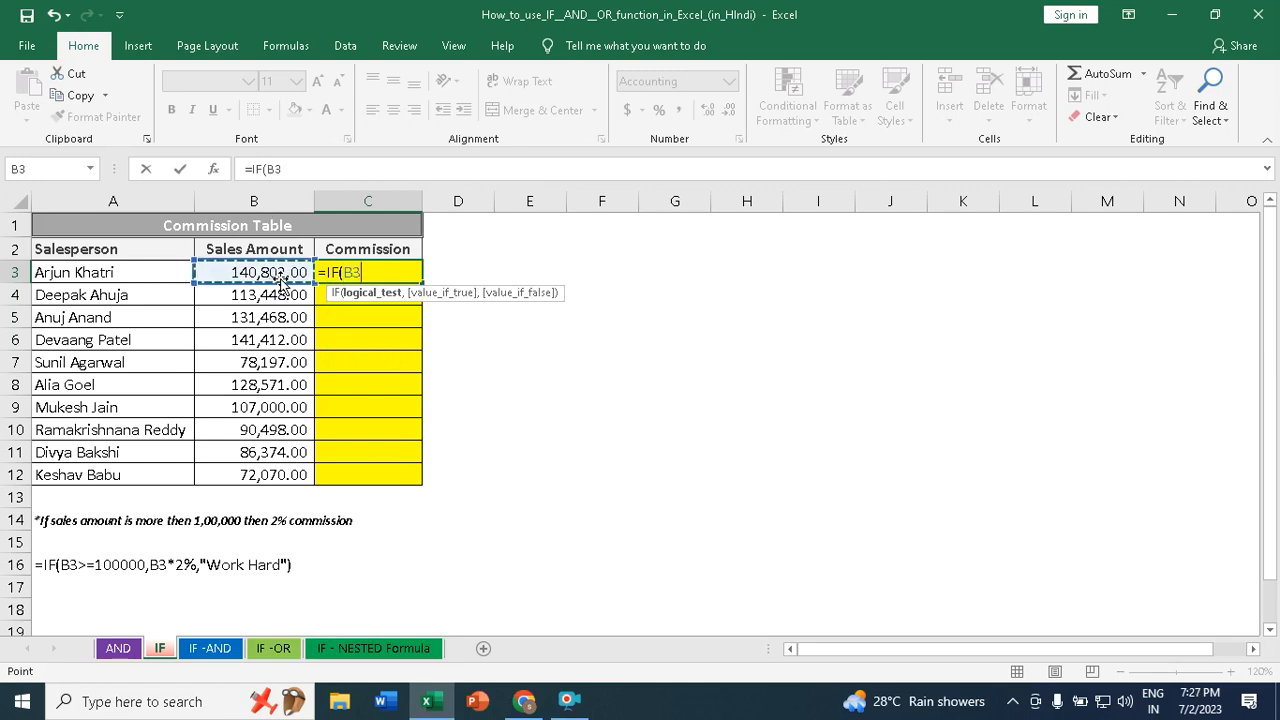
text(>)
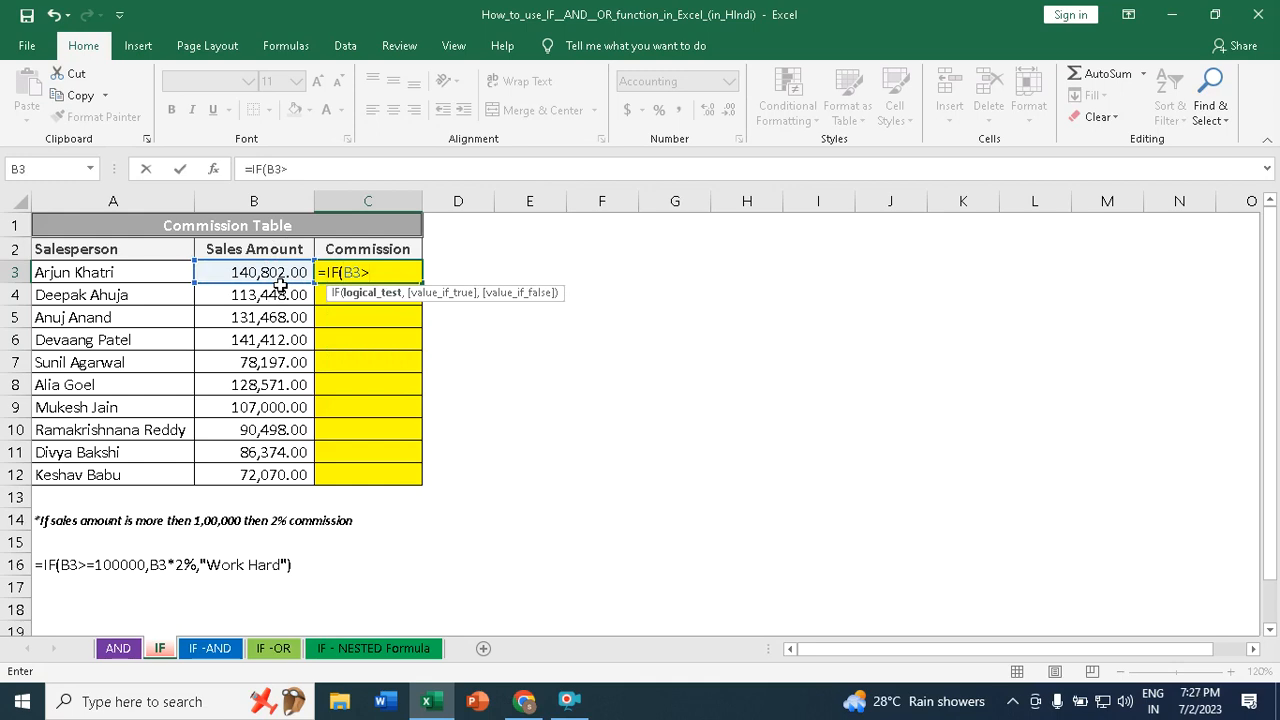
text(=100000)
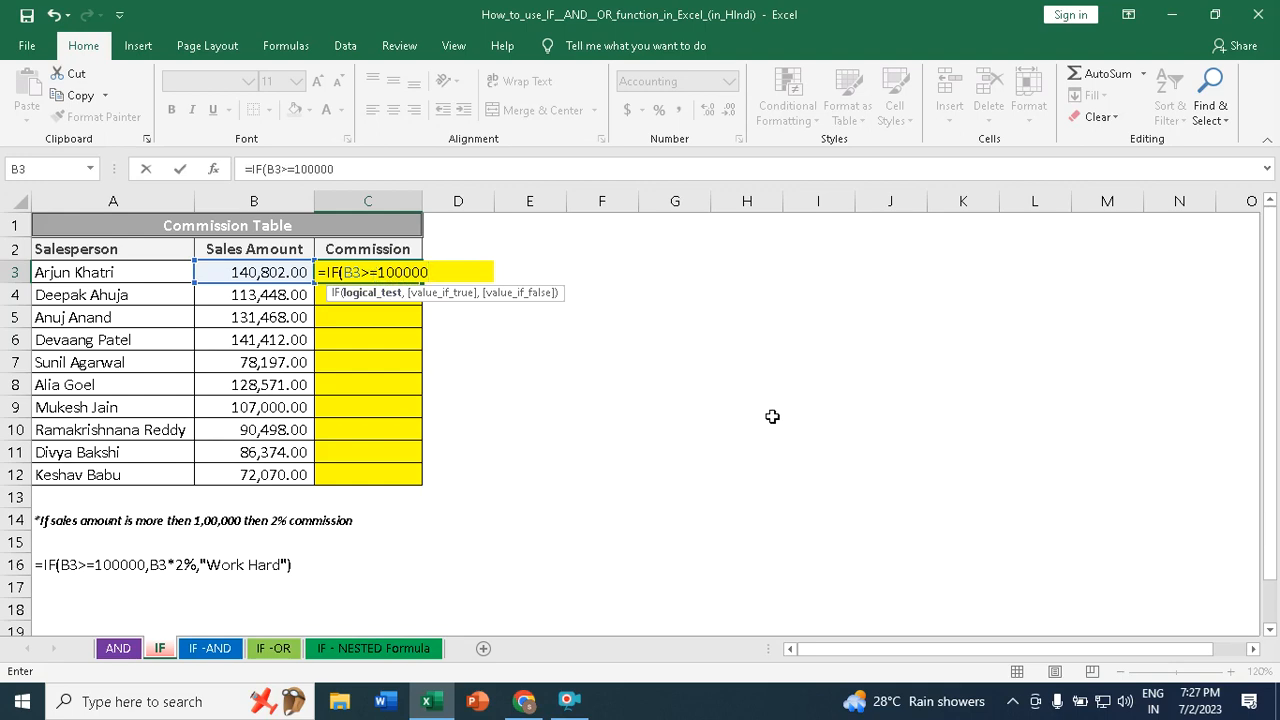
text(,)
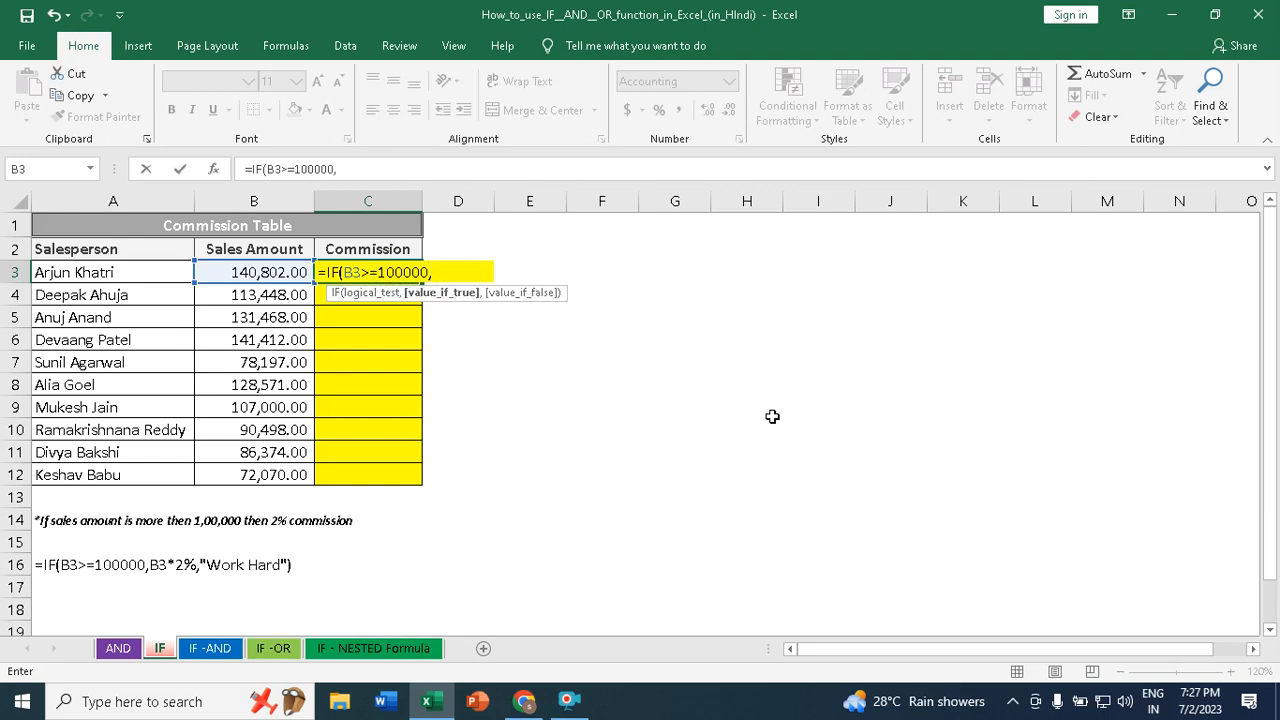
click(285, 272)
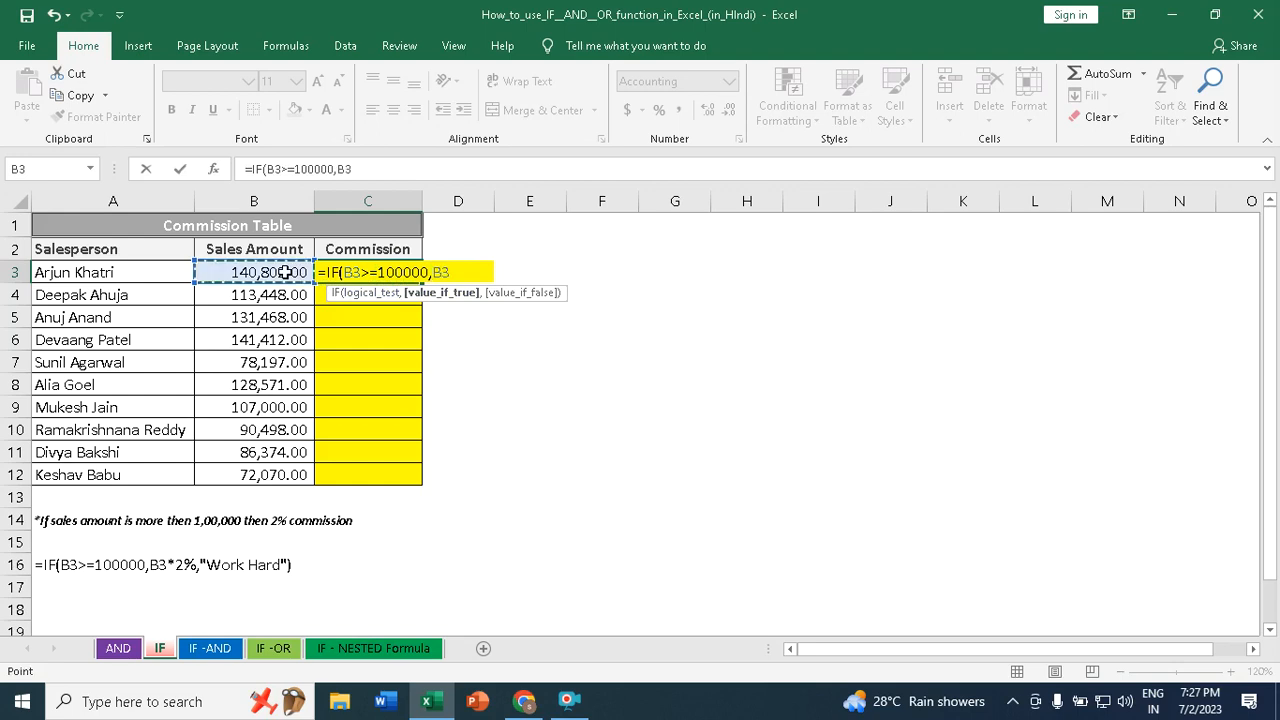
text(*)
text(2%,)
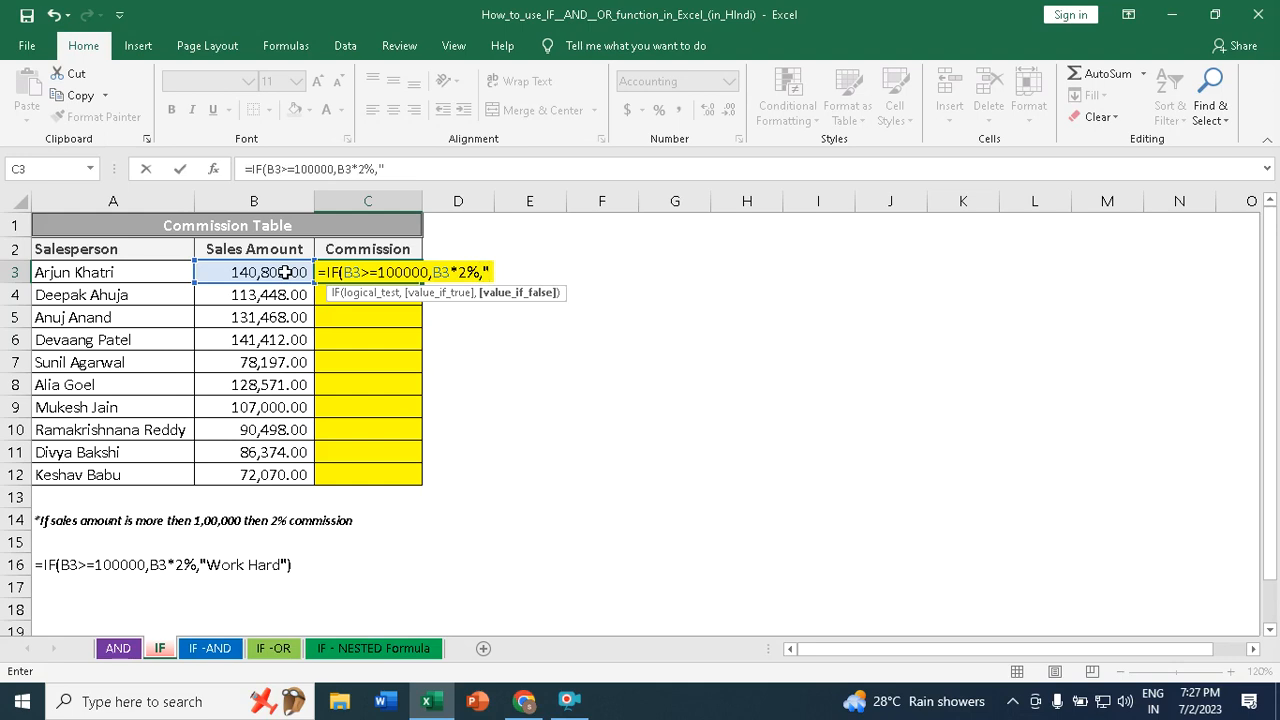
text(Work)
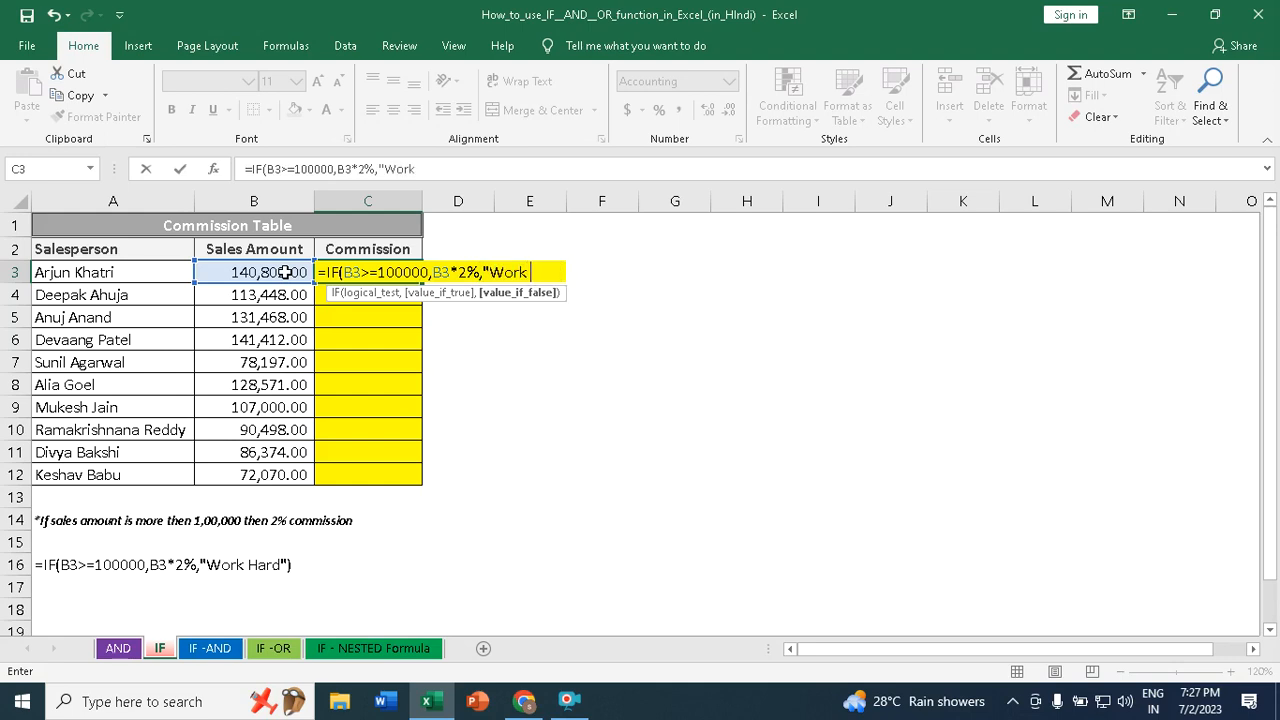
text( Hard)
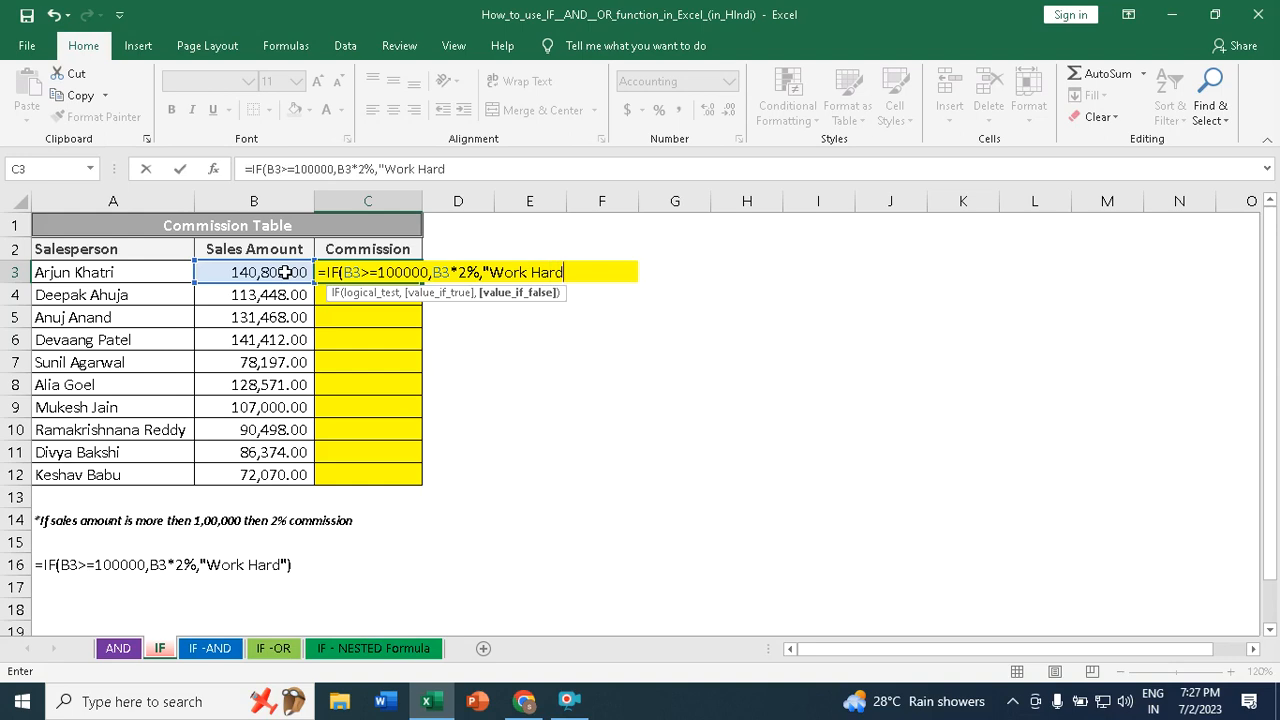
text("))
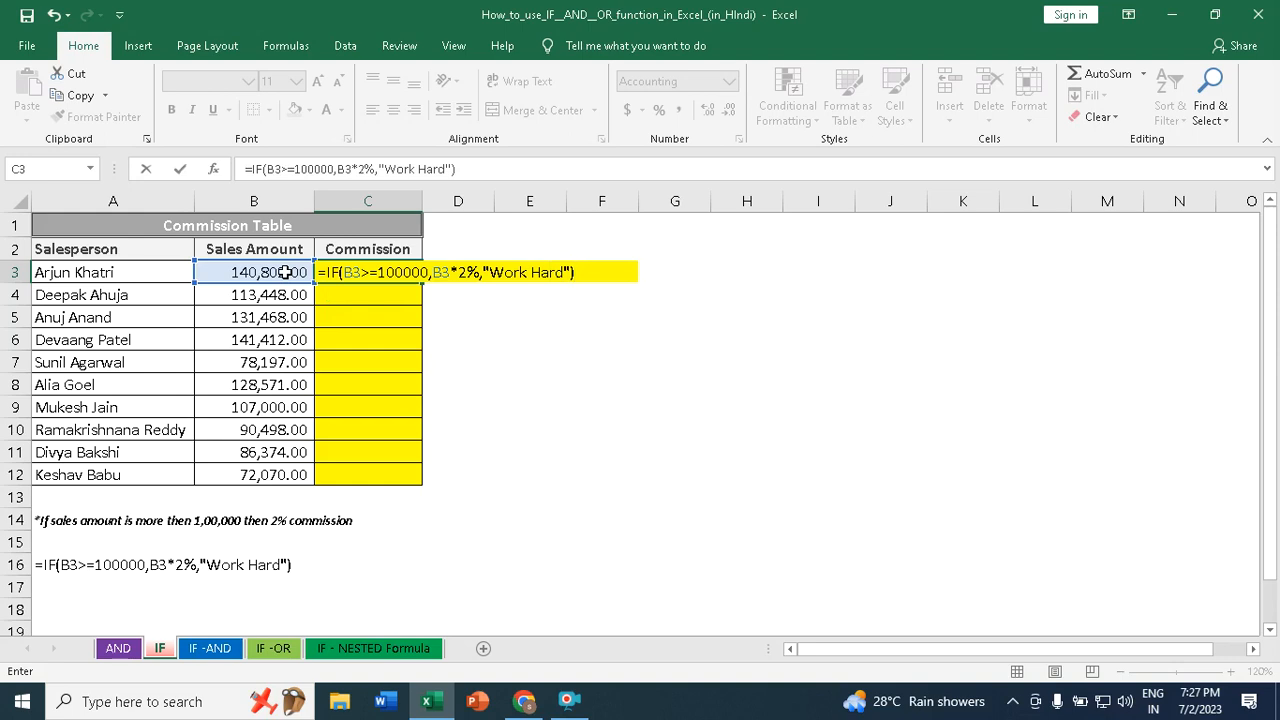
key(Return)
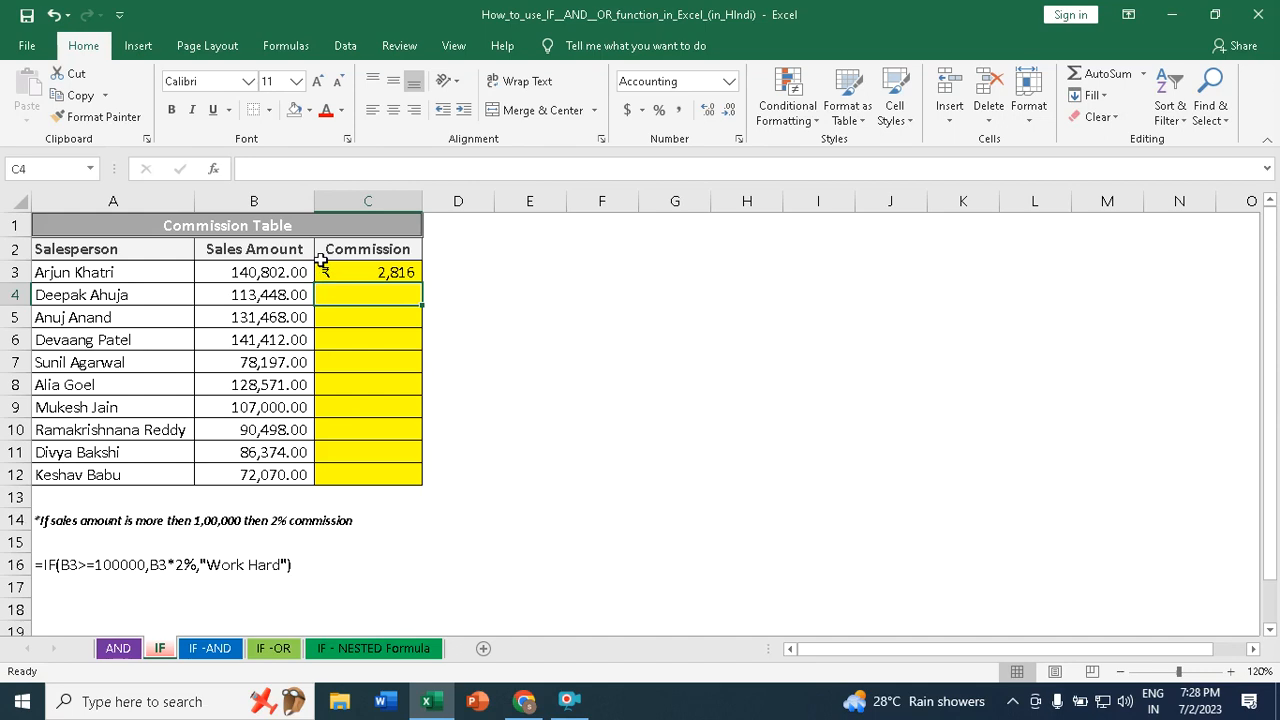
Try the Currency and Accounting number formats on the first commission value in cell C3.
click(395, 272)
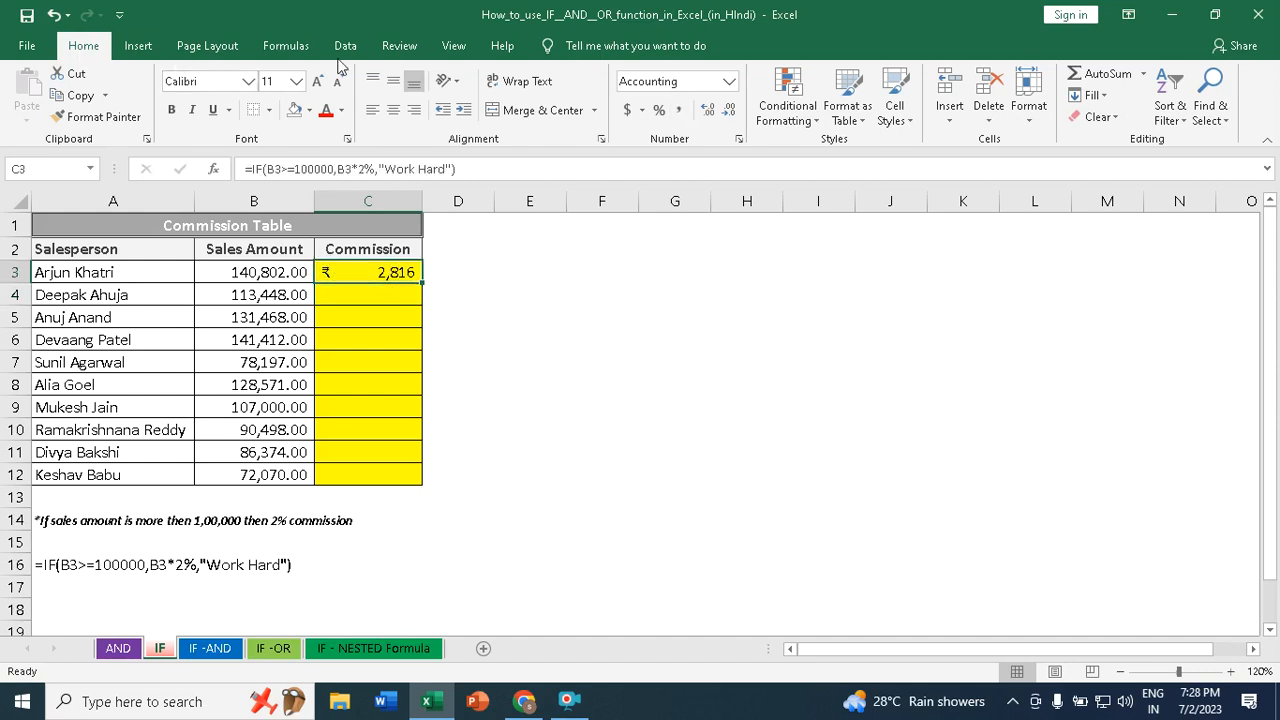
click(730, 82)
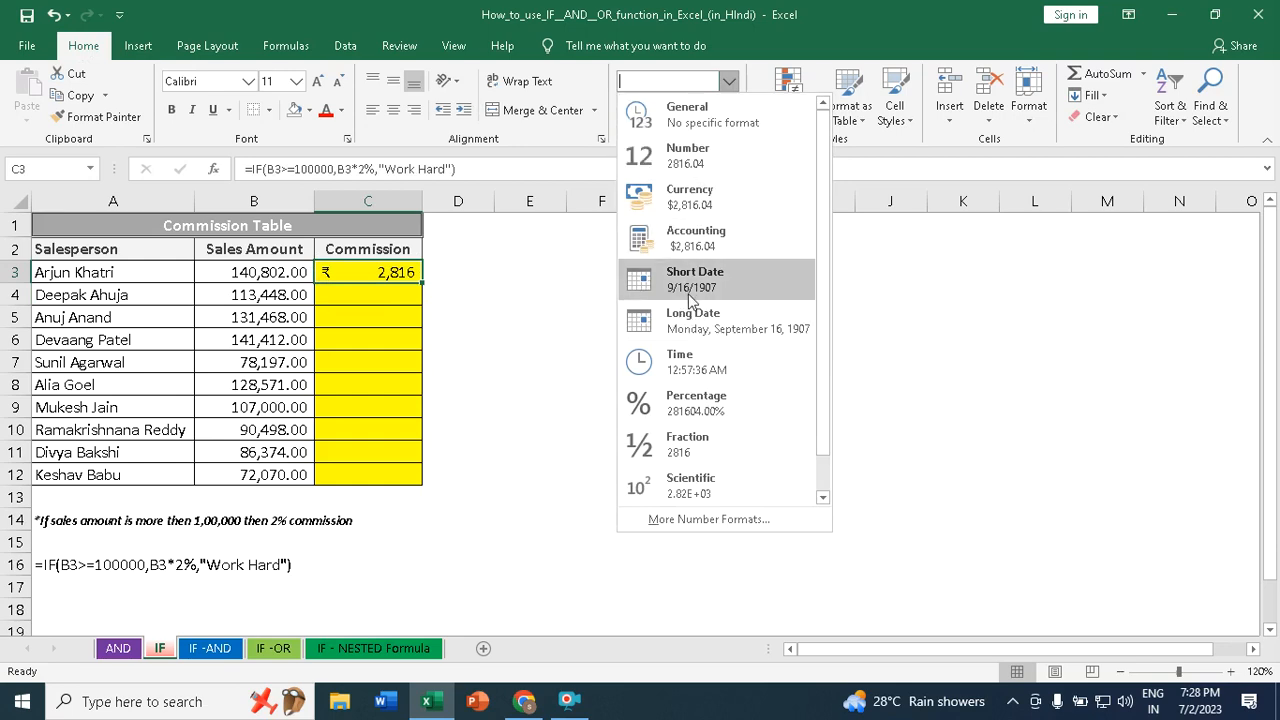
click(675, 196)
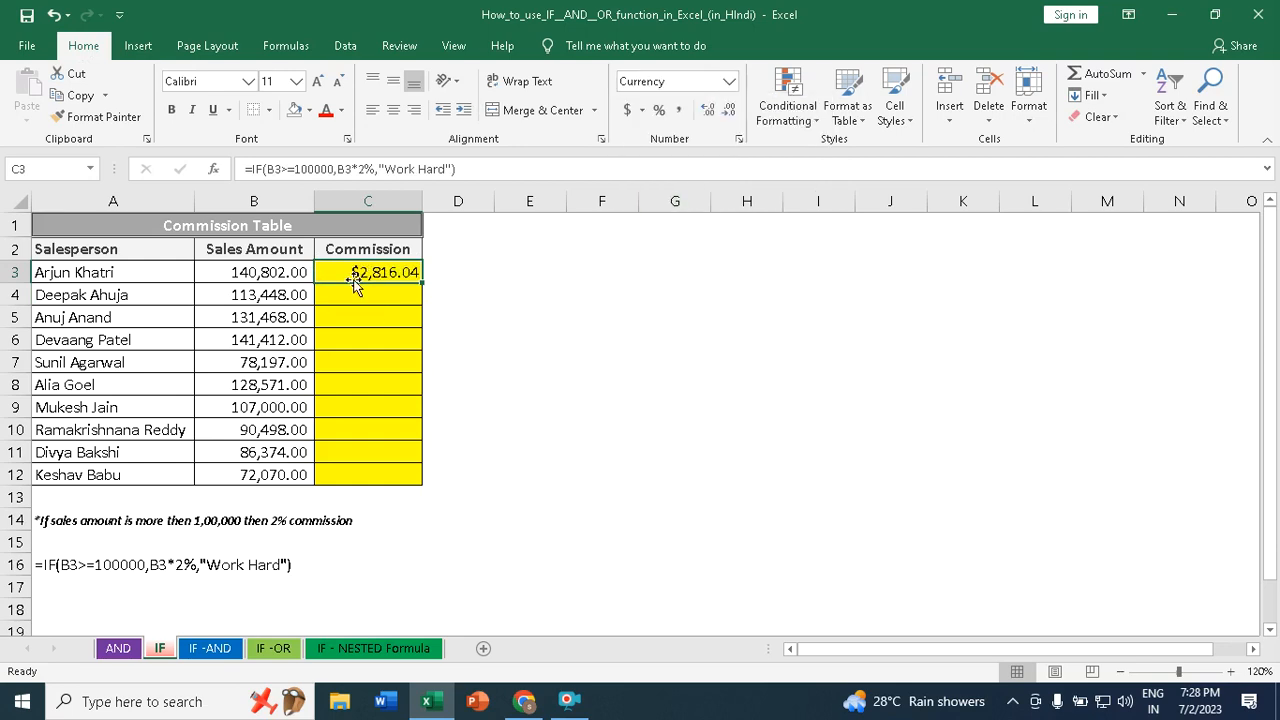
click(729, 81)
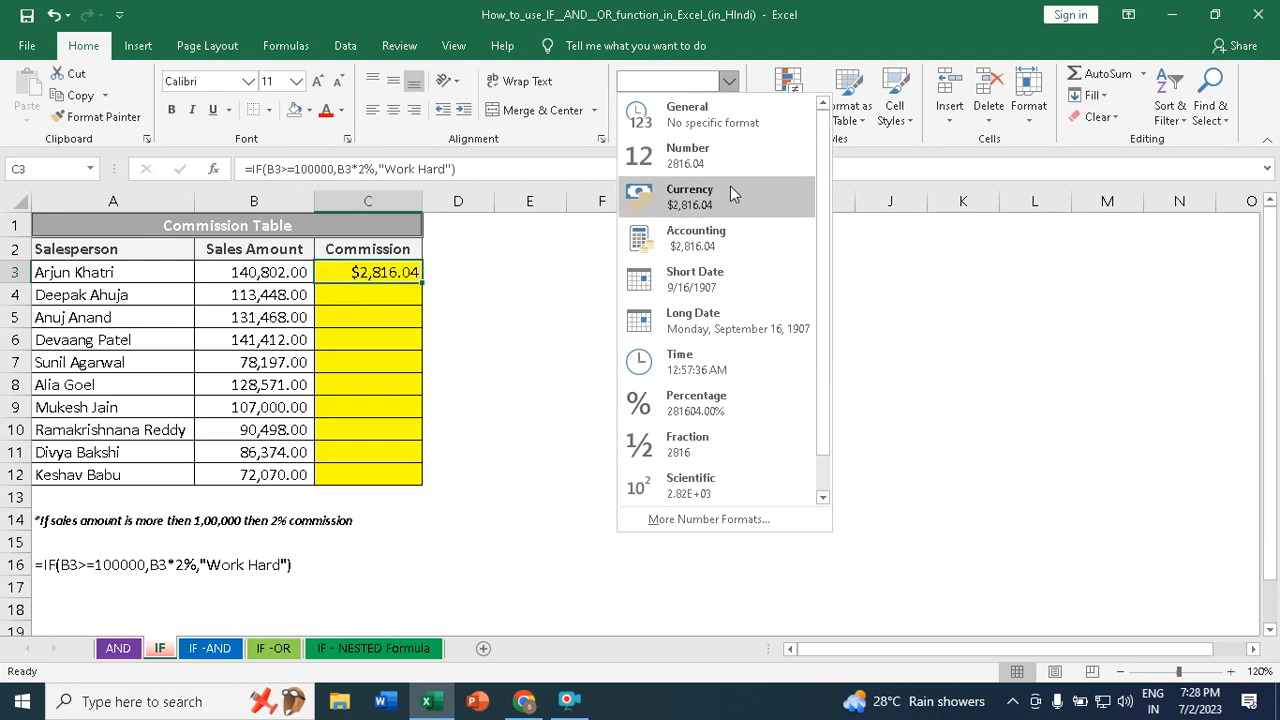
click(714, 240)
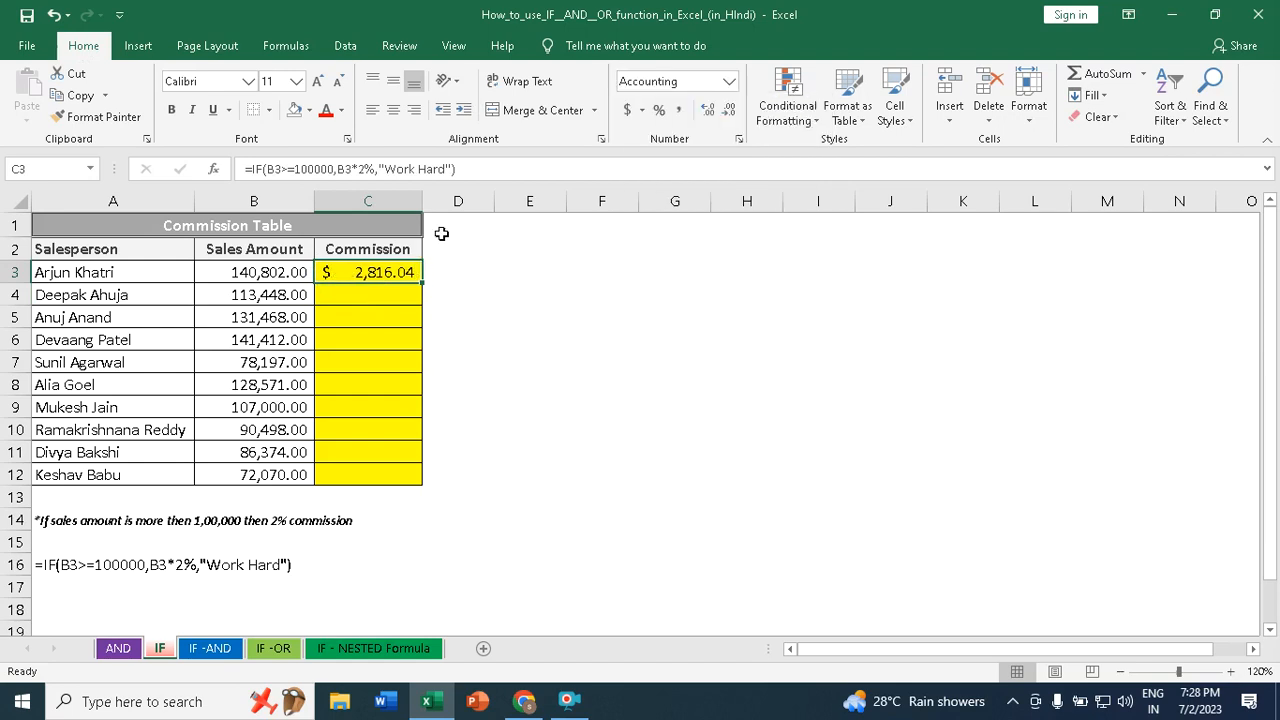
click(643, 111)
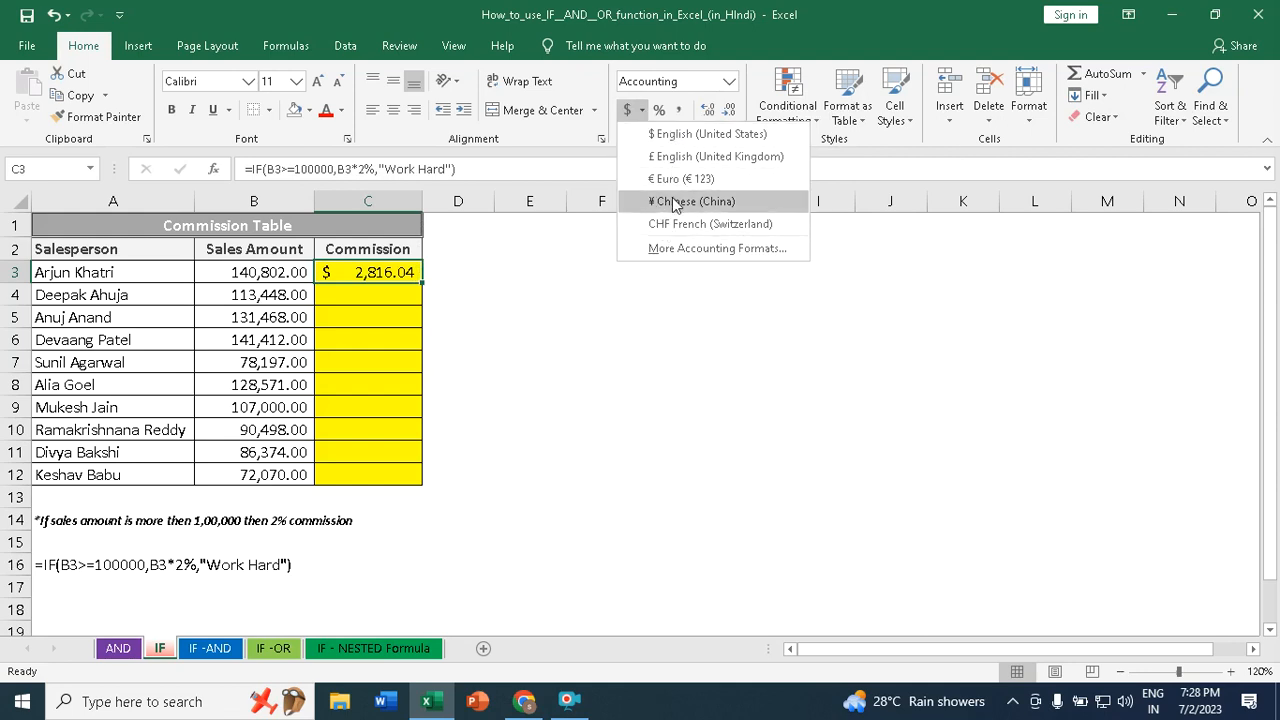
click(677, 246)
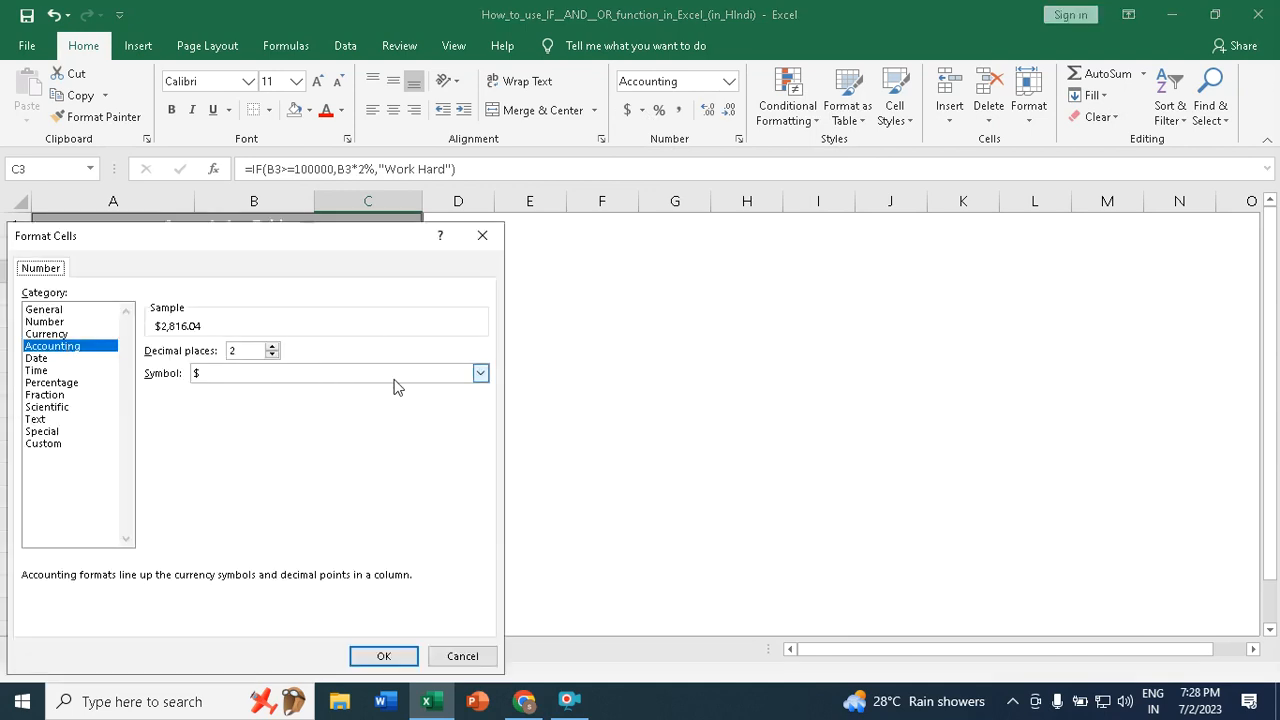
click(481, 373)
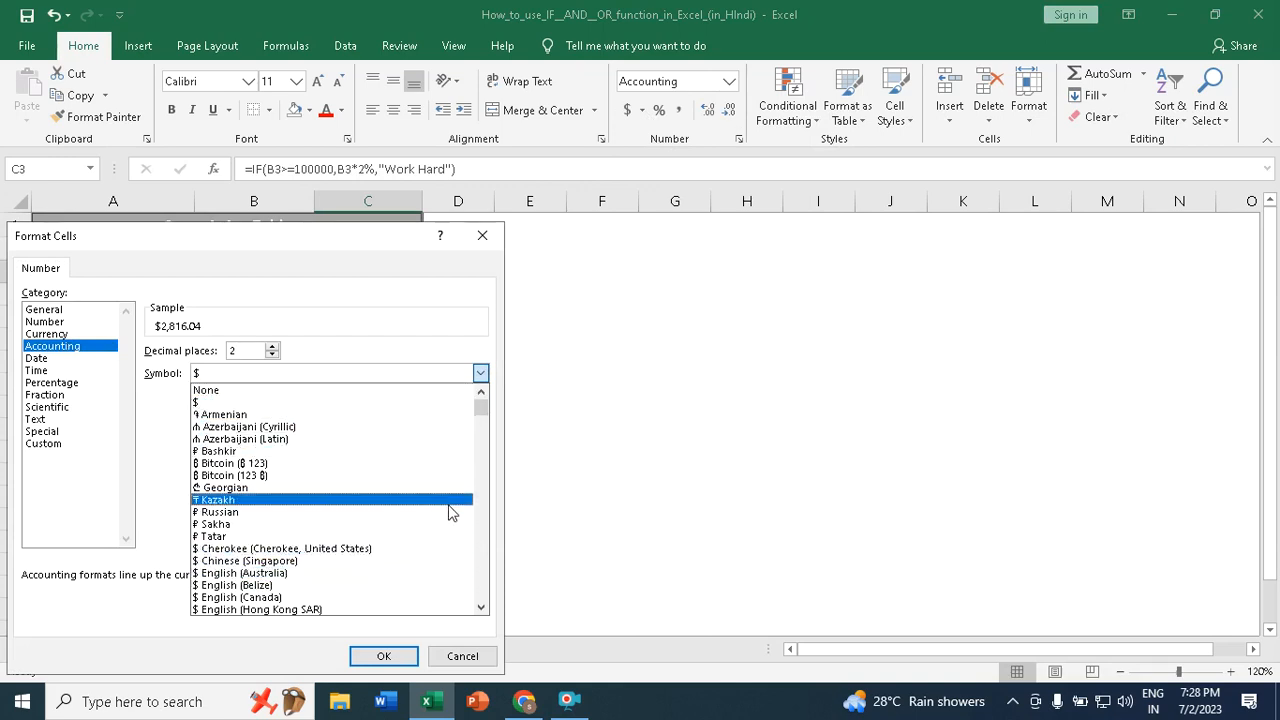
drag(483, 410, 486, 430)
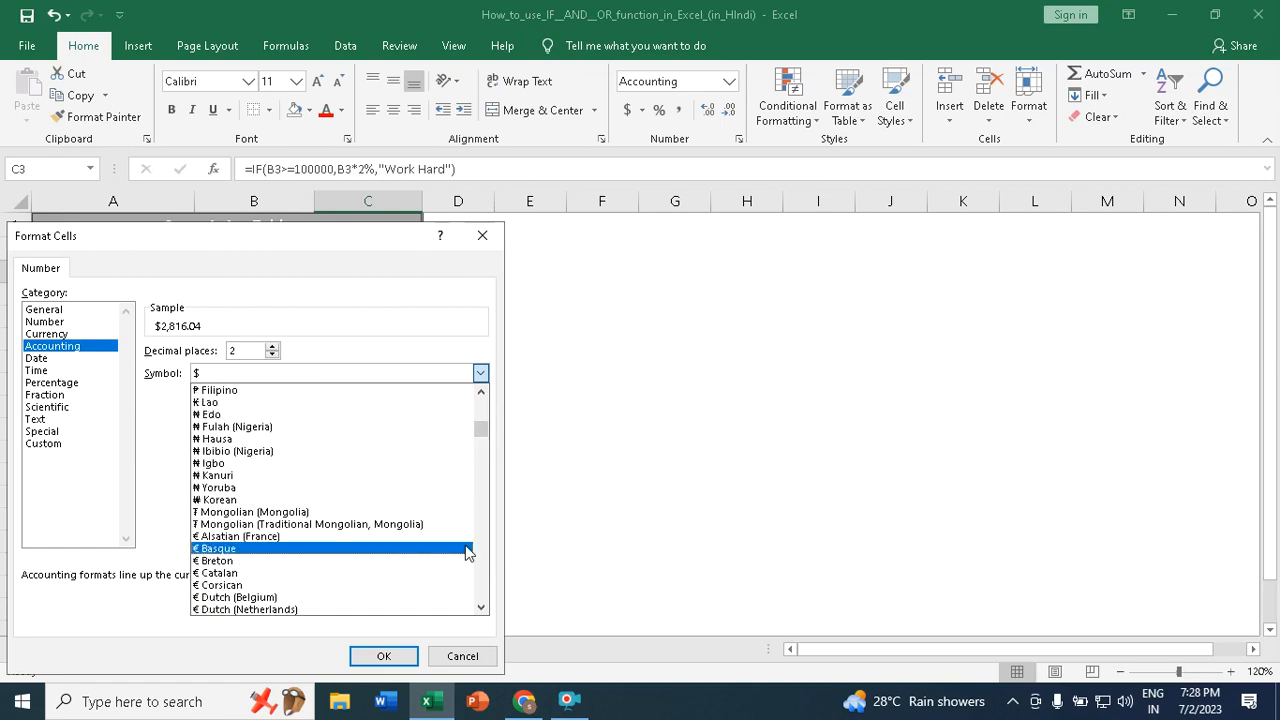
click(472, 656)
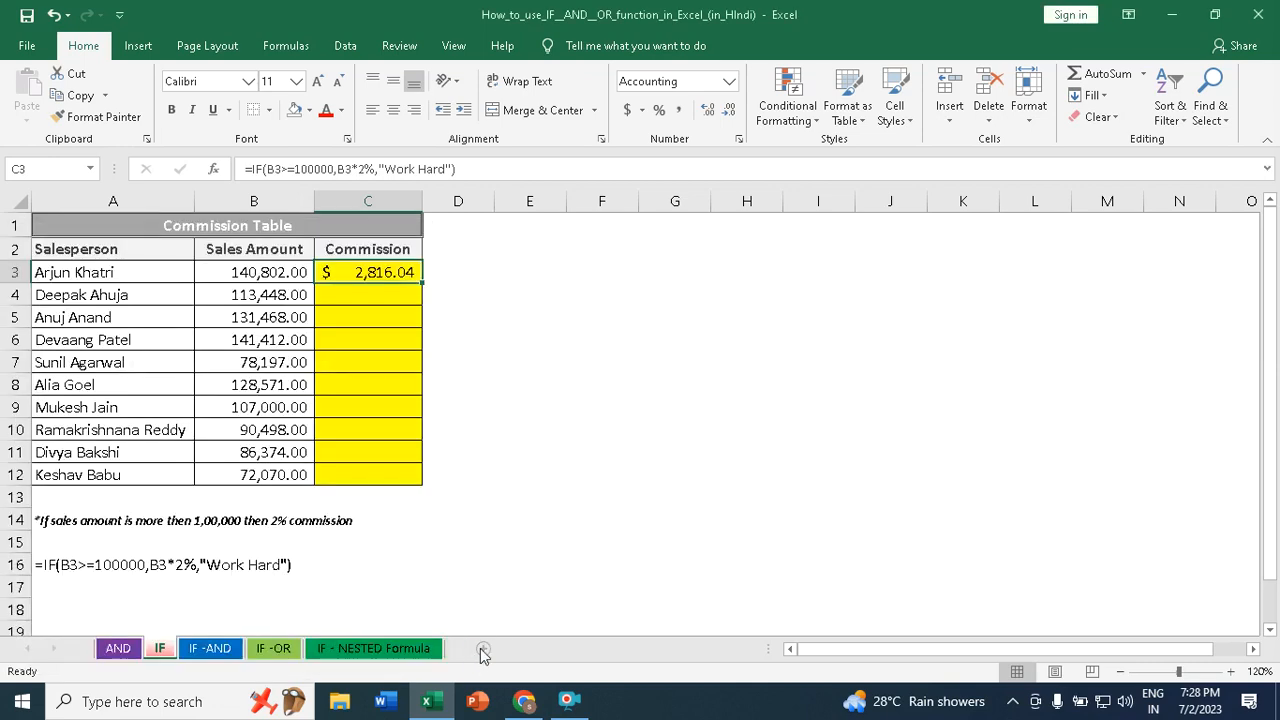
Reset cell C3 to the General number format and apply the comma style to it.
click(728, 84)
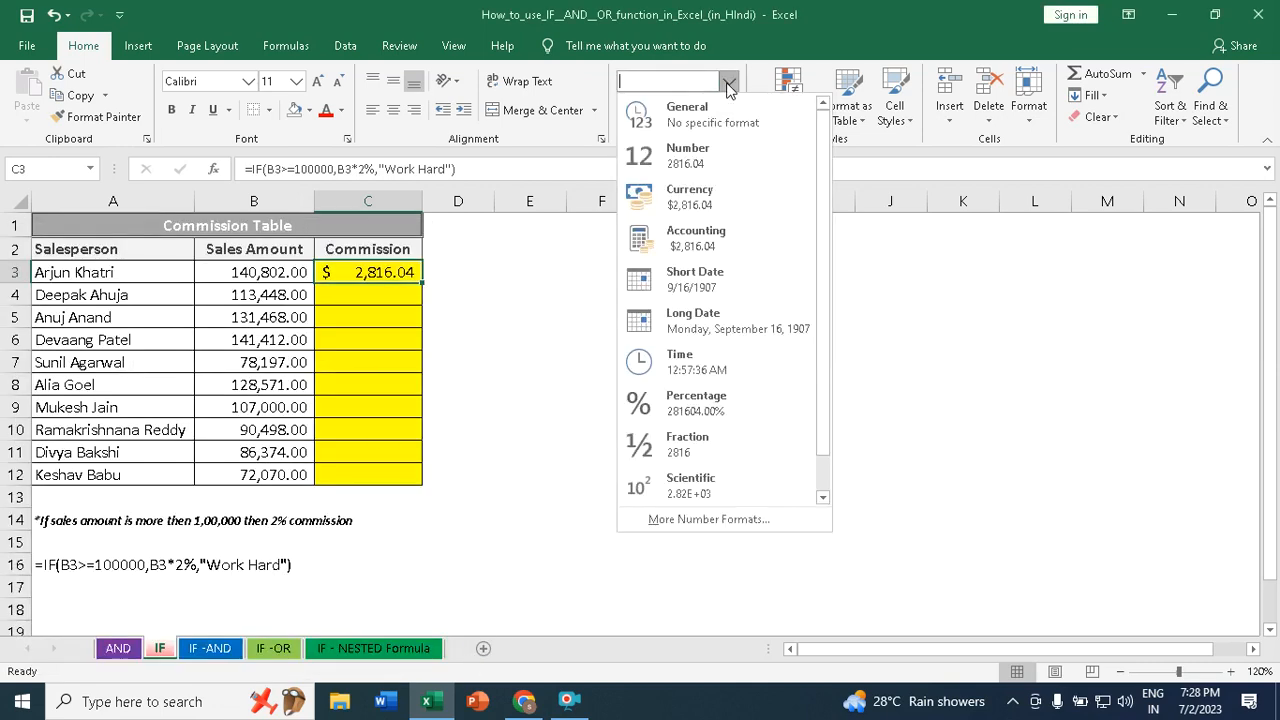
click(698, 113)
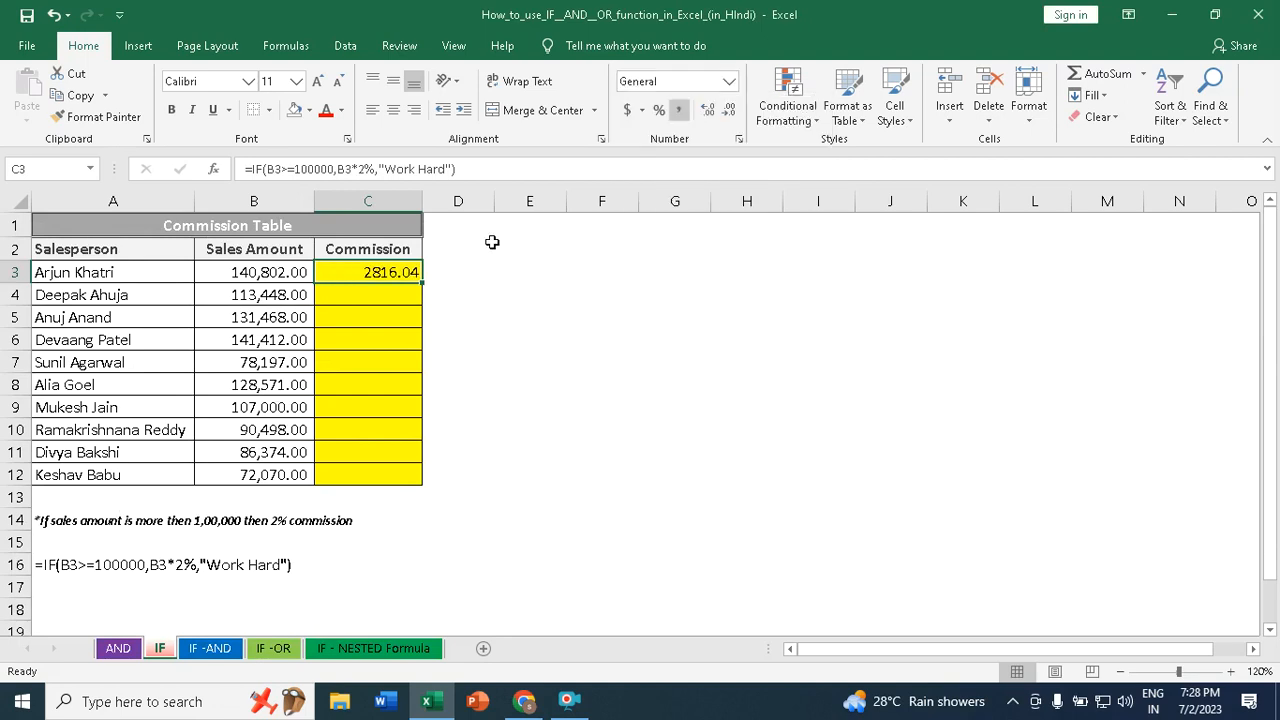
click(679, 113)
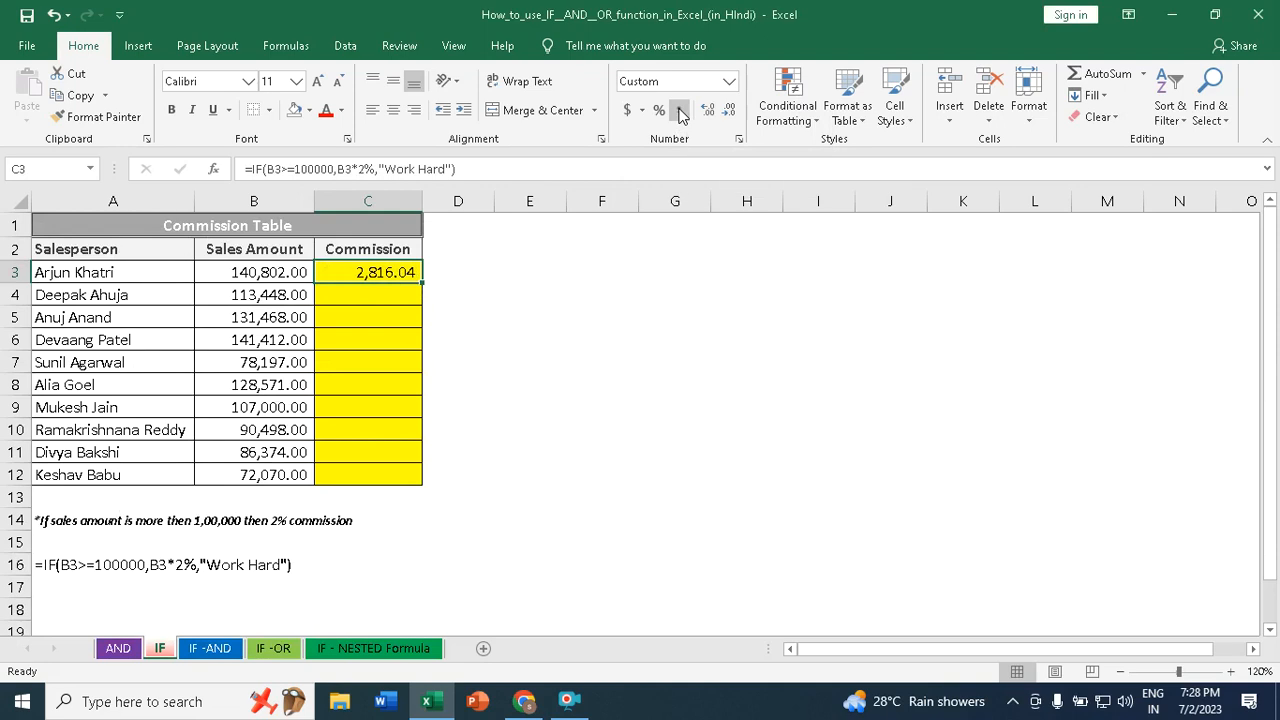
Copy the IF formula from C3 down through C12 and check the copied formulas in C4, C7 and C10.
drag(422, 284, 427, 482)
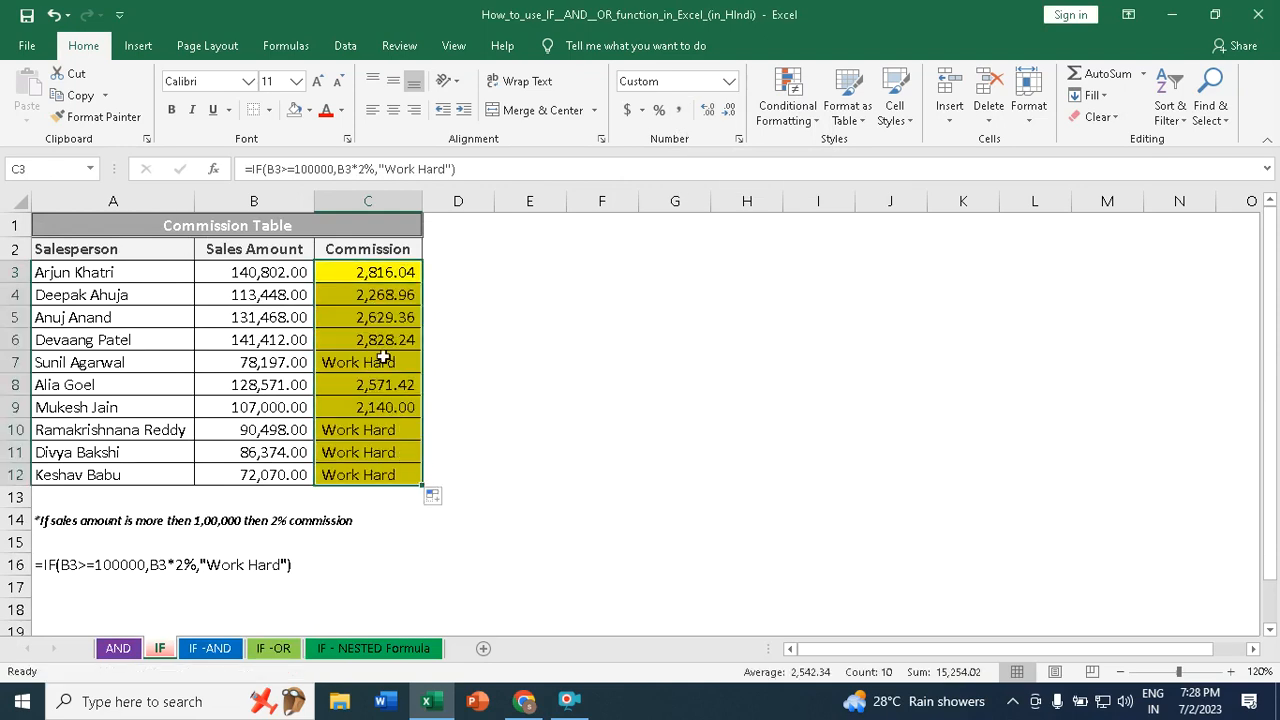
click(377, 292)
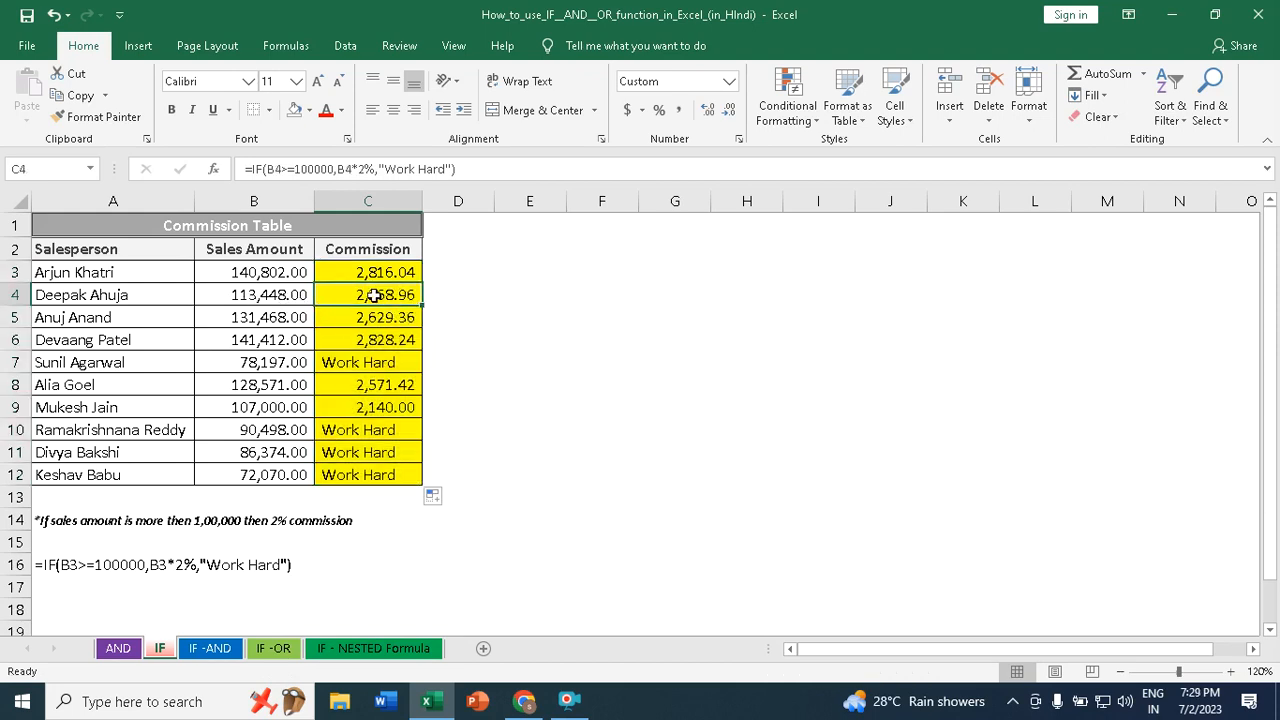
click(264, 364)
click(378, 366)
click(350, 437)
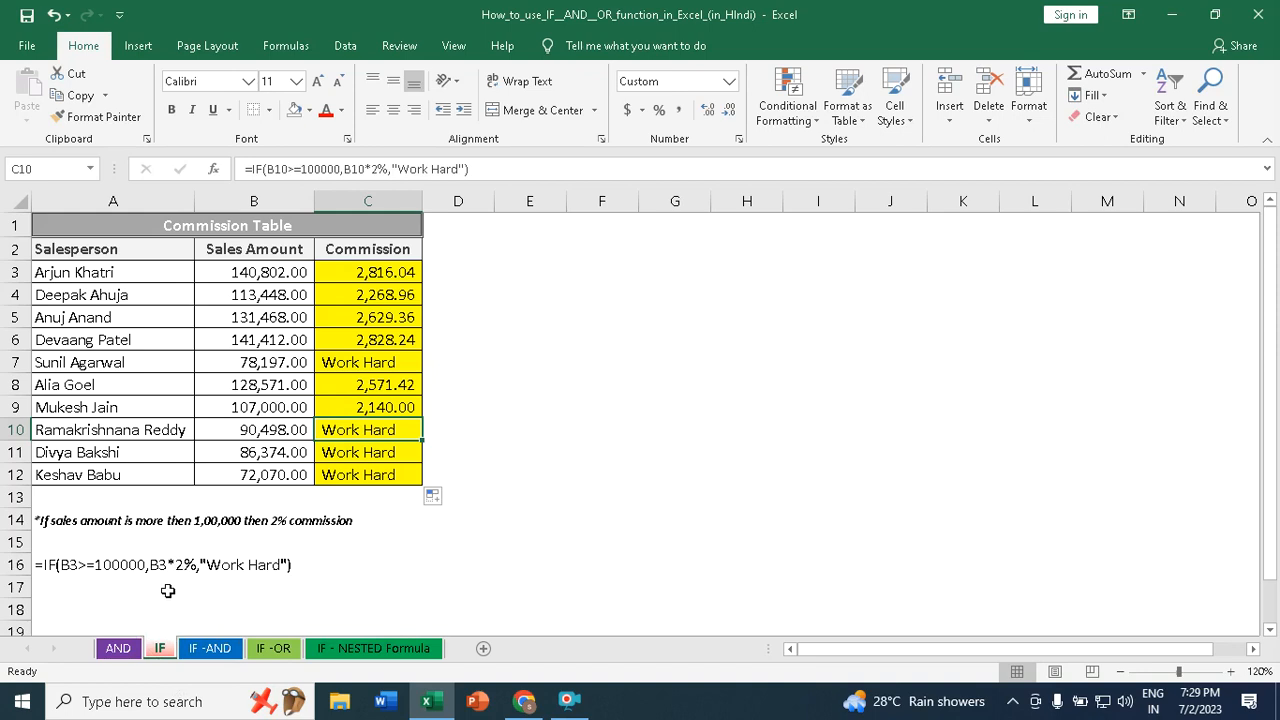
Switch to the IF -AND worksheet and review its Seat Covers, Total Sales and Commission columns.
click(210, 650)
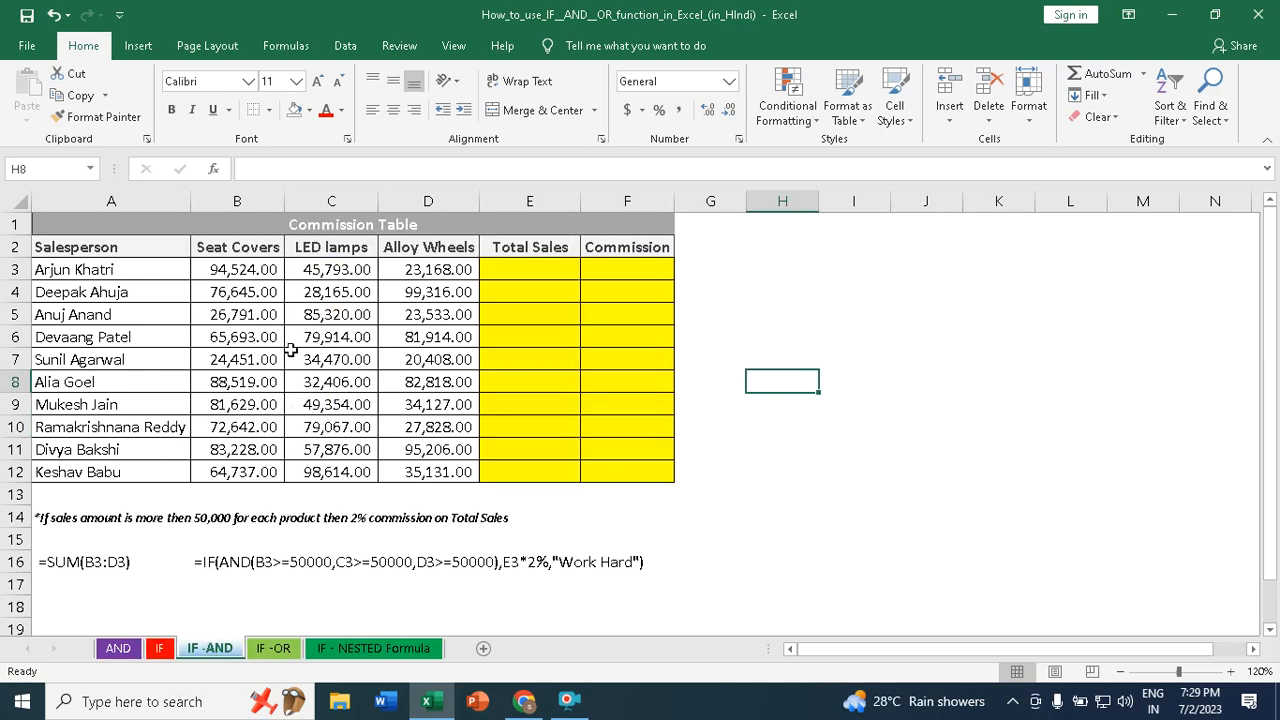
drag(224, 269, 237, 472)
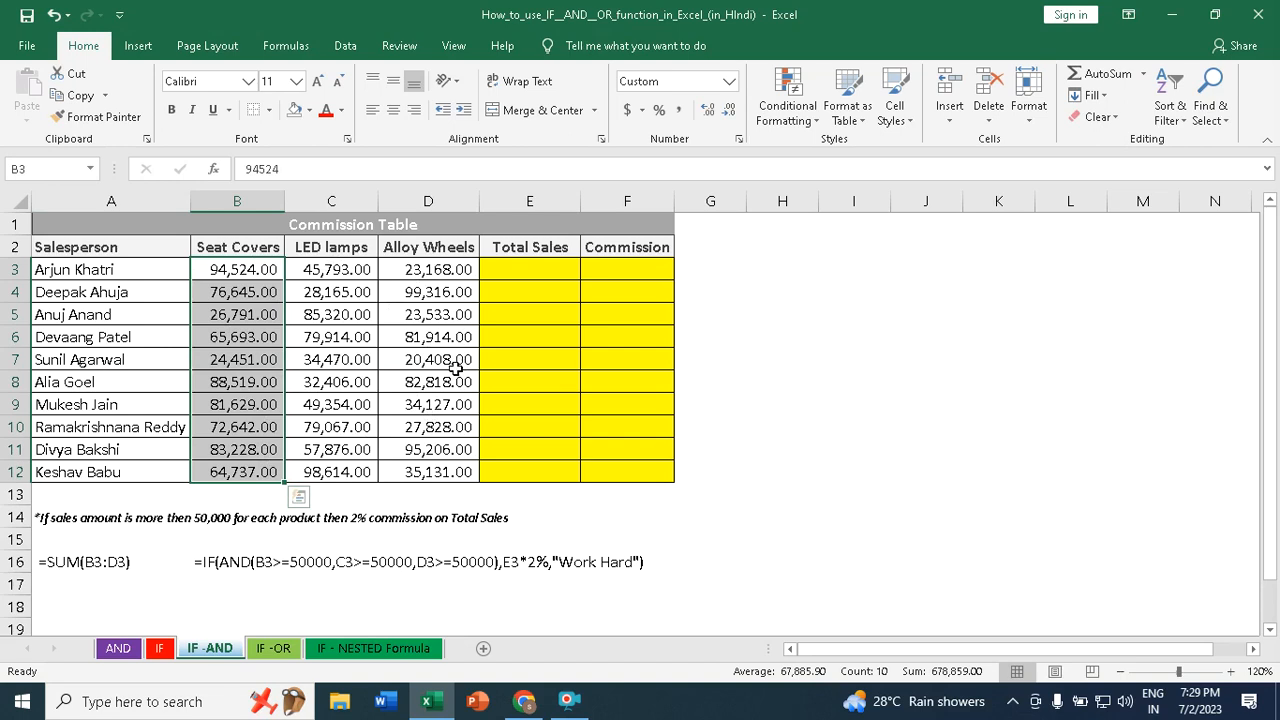
click(520, 270)
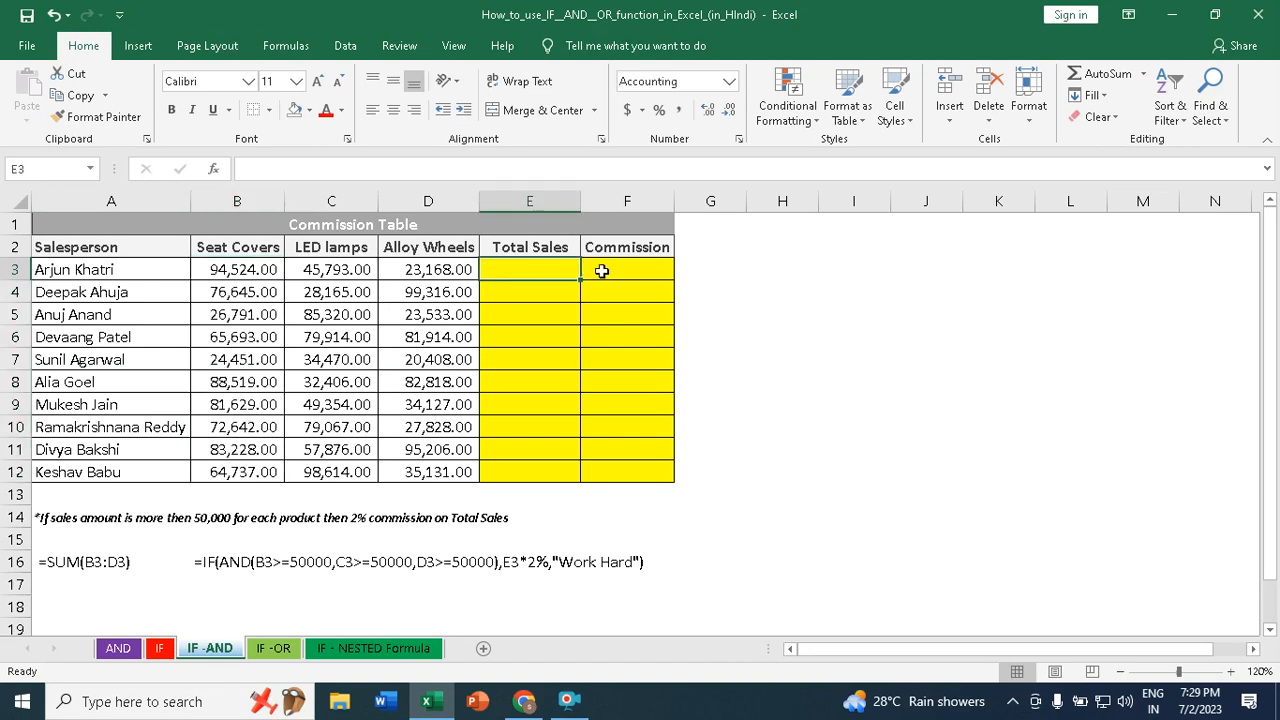
click(605, 271)
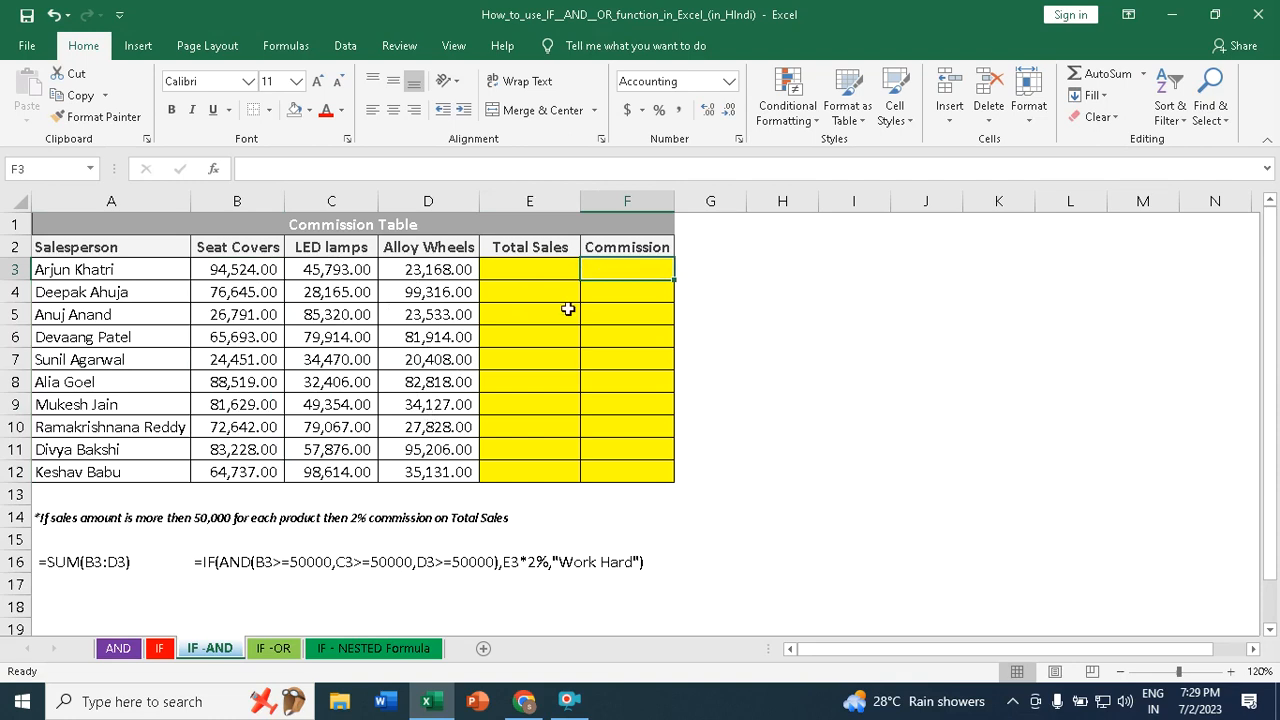
Compare the IF sheet's commission table with the Seat Covers, LED lamps and Alloy Wheels columns on the IF -AND sheet.
click(159, 649)
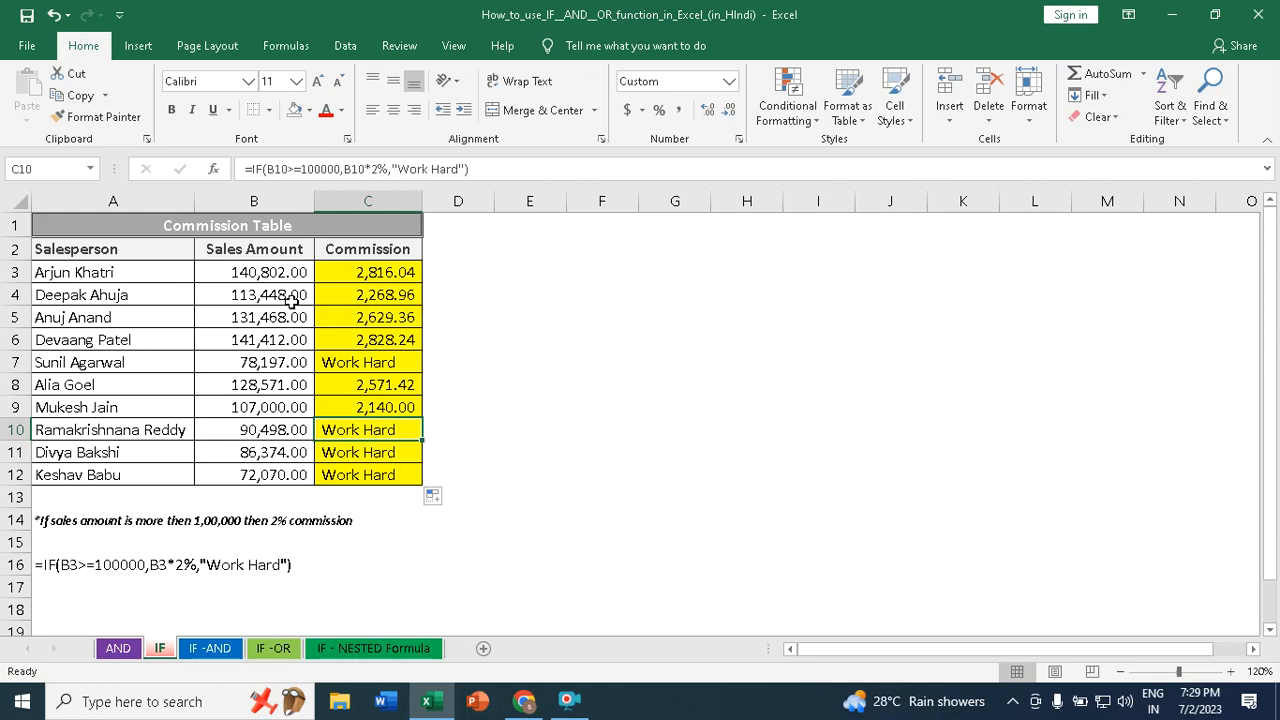
click(210, 649)
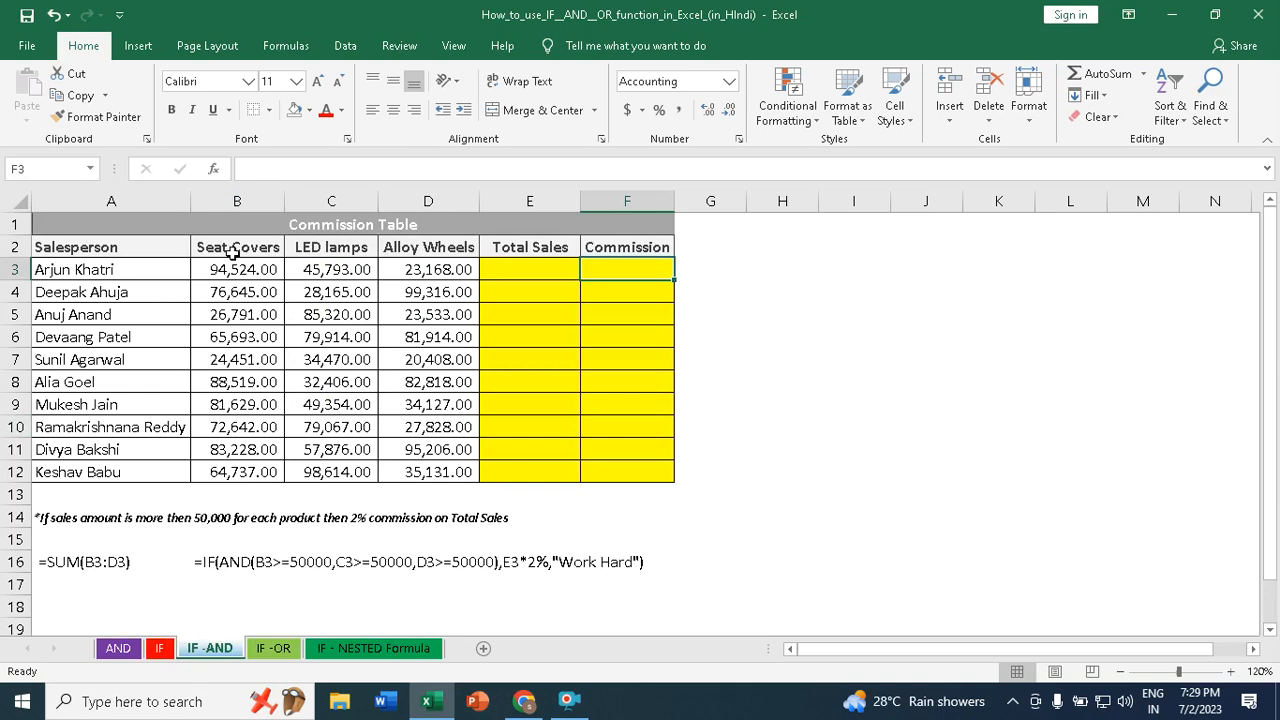
drag(237, 249, 420, 472)
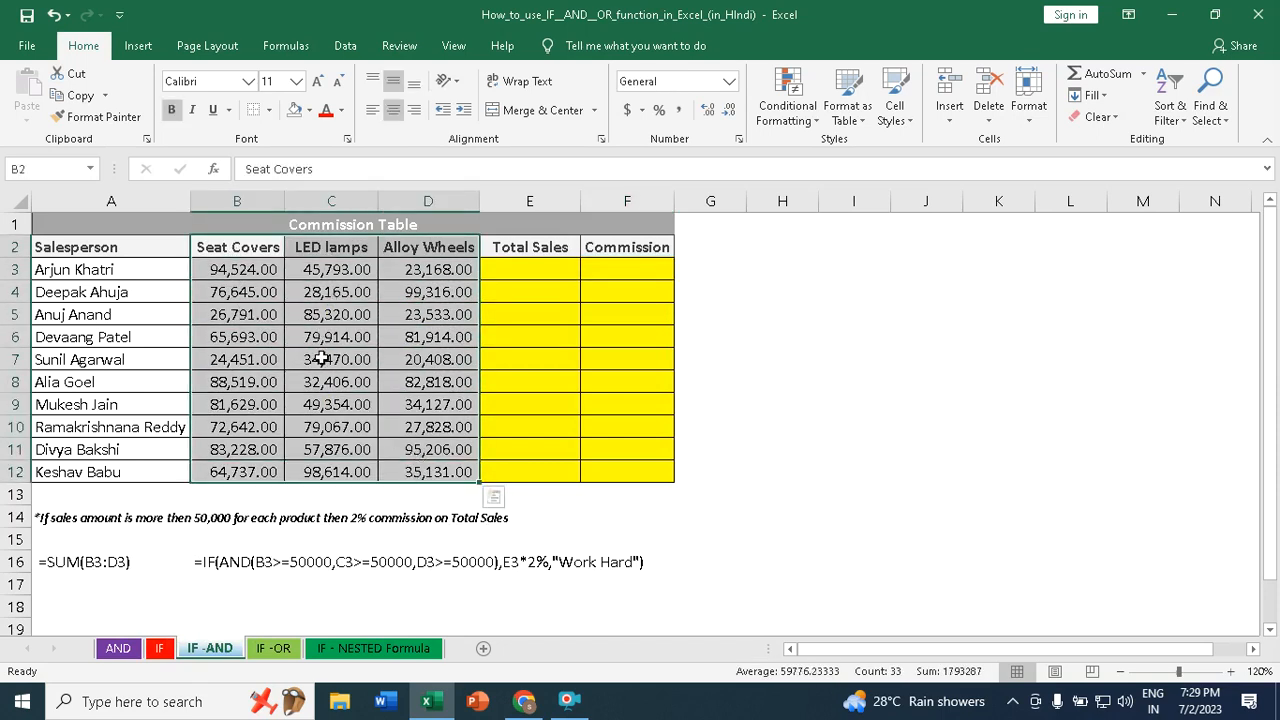
click(274, 254)
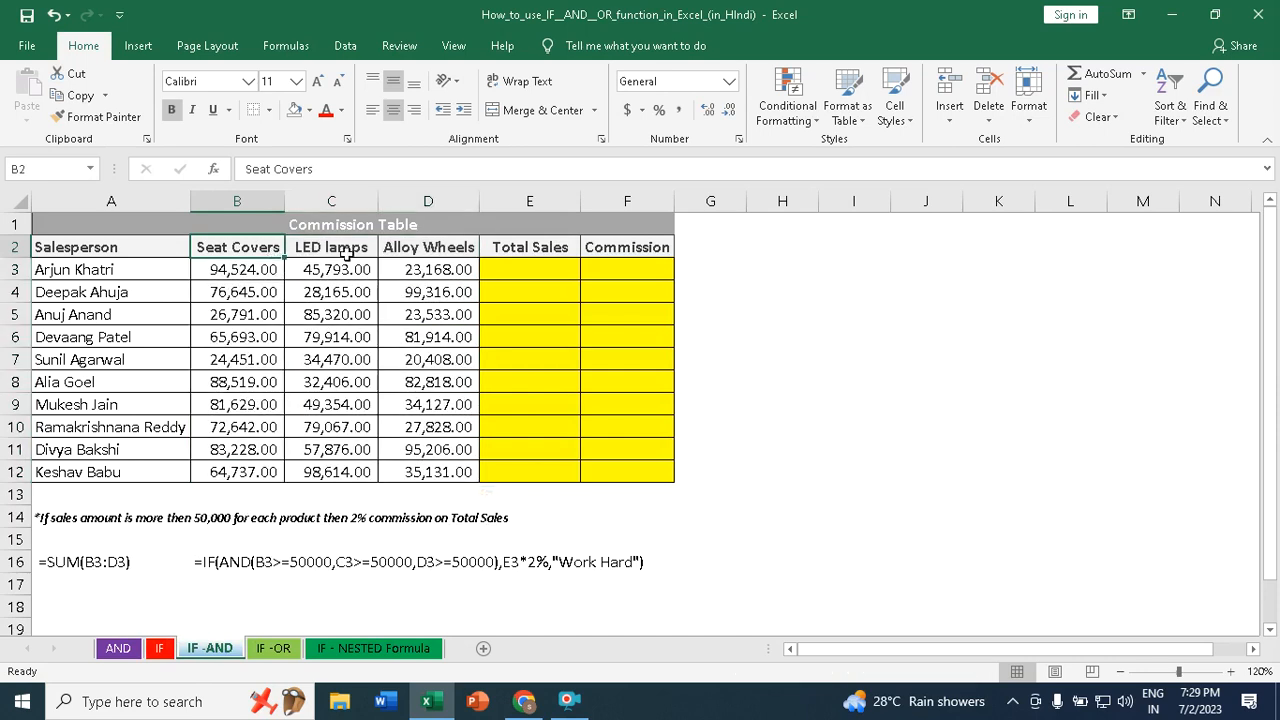
click(355, 255)
click(460, 259)
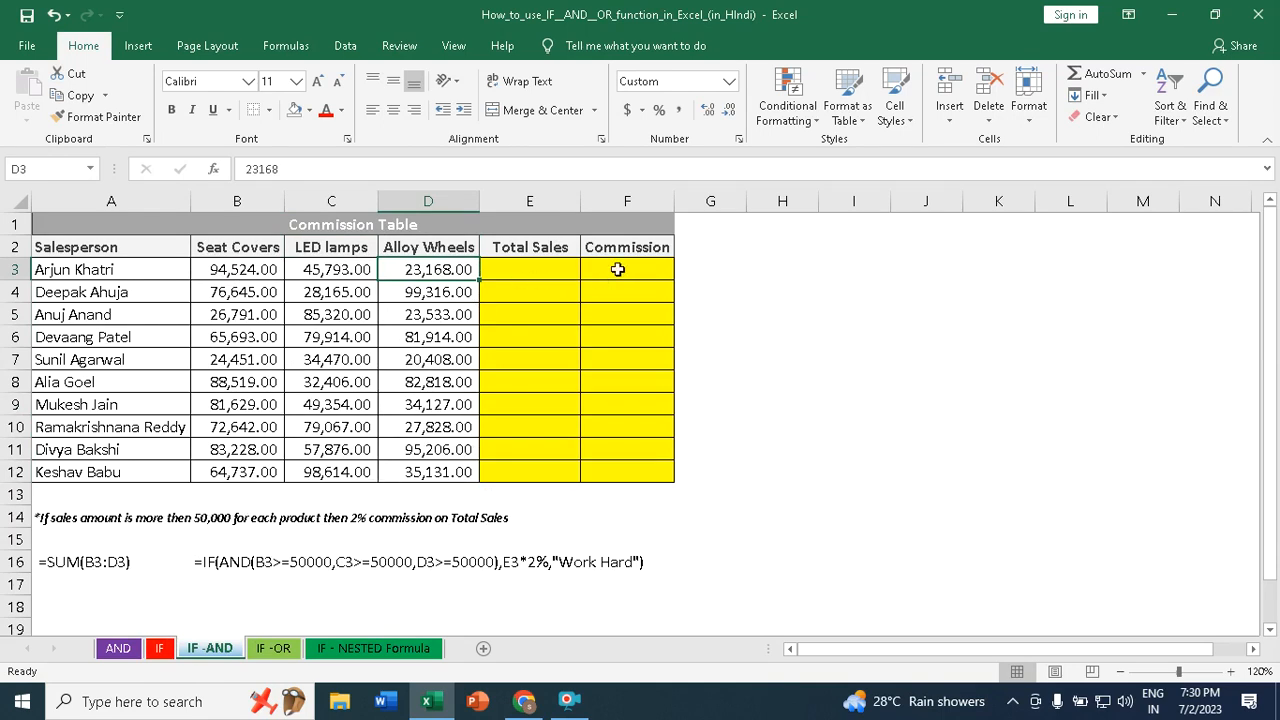
Enter =SUM(B3:D3) in cell E3 for the first salesperson's total sales, and clear the cell again.
click(527, 267)
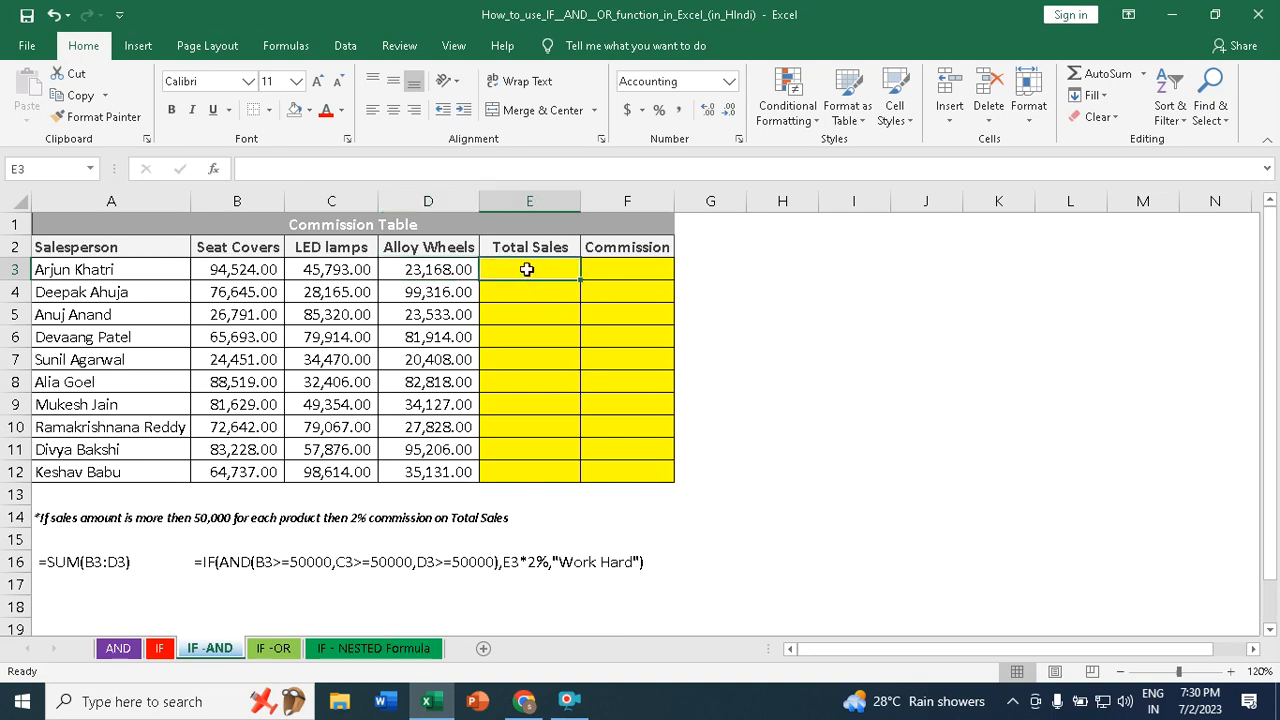
text(=sum)
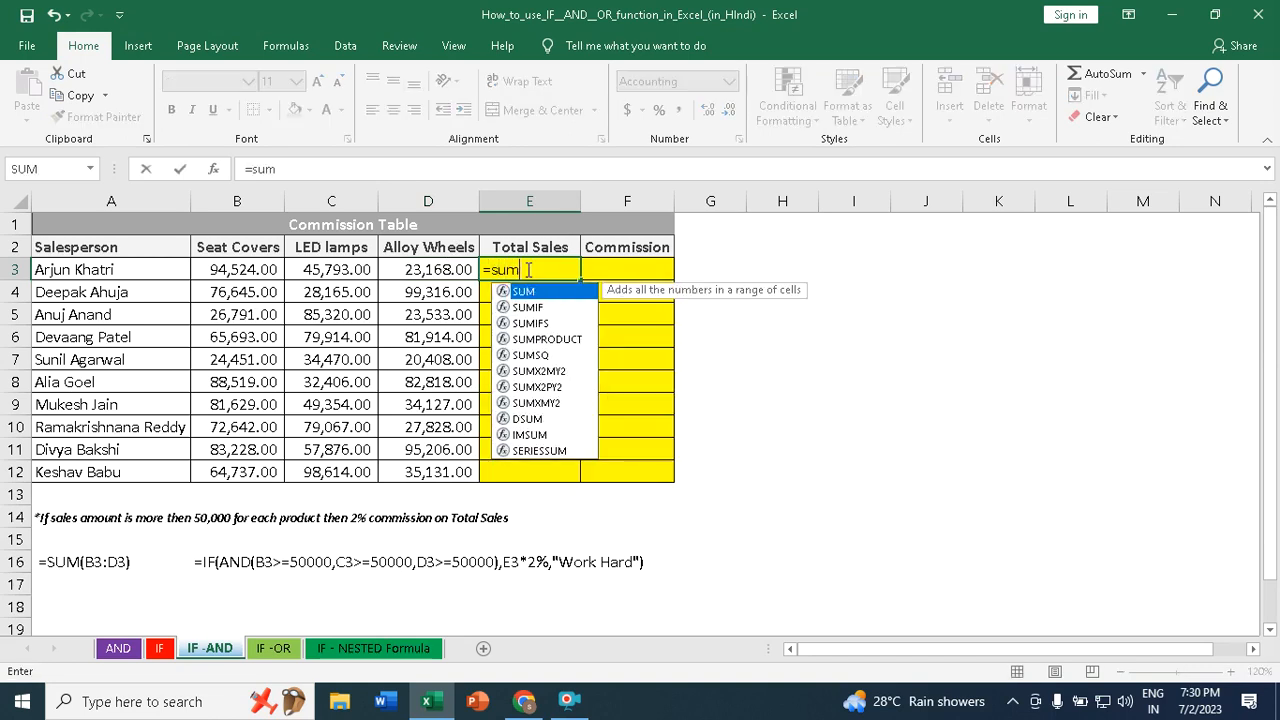
key(Tab)
drag(220, 272, 418, 272)
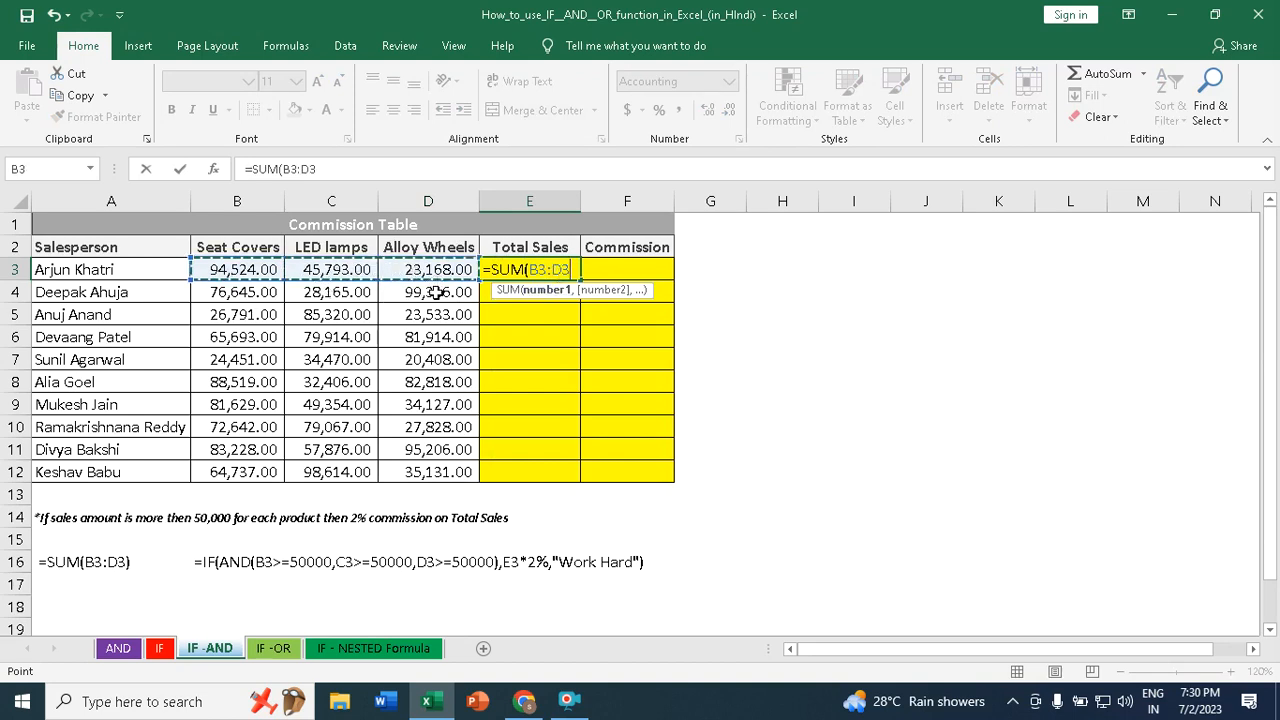
text())
key(Return)
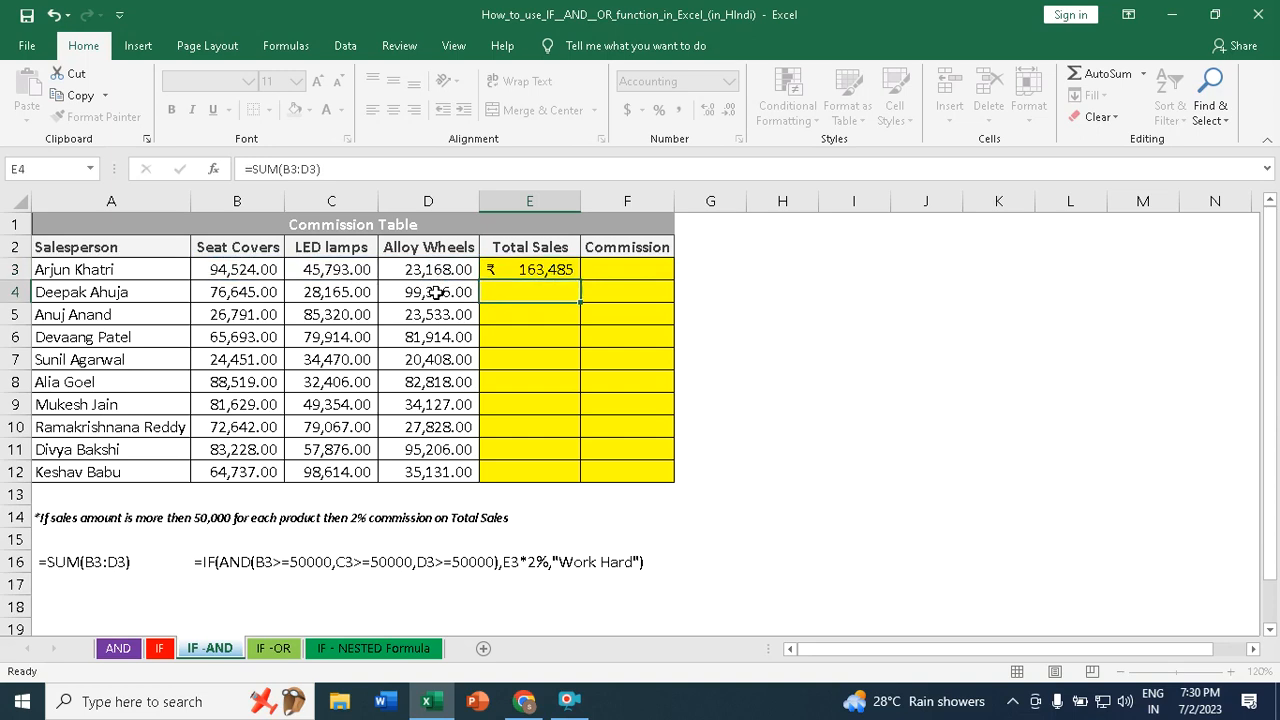
click(555, 270)
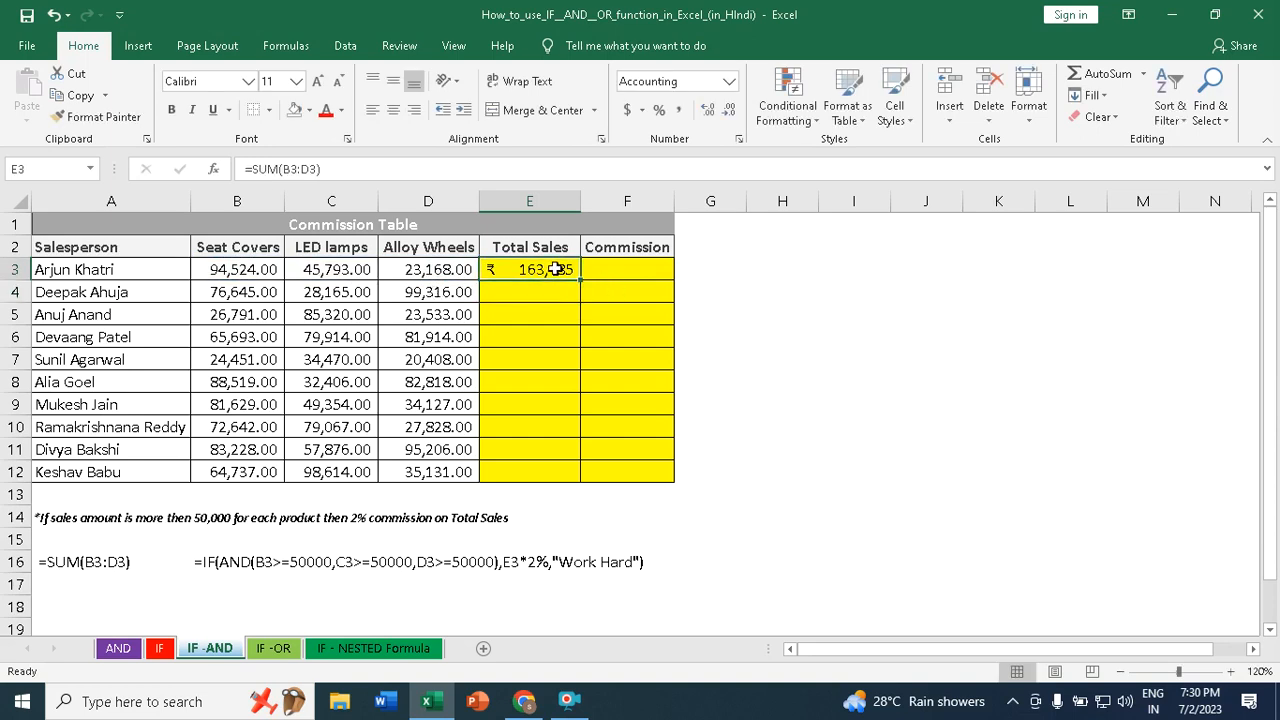
key(Delete)
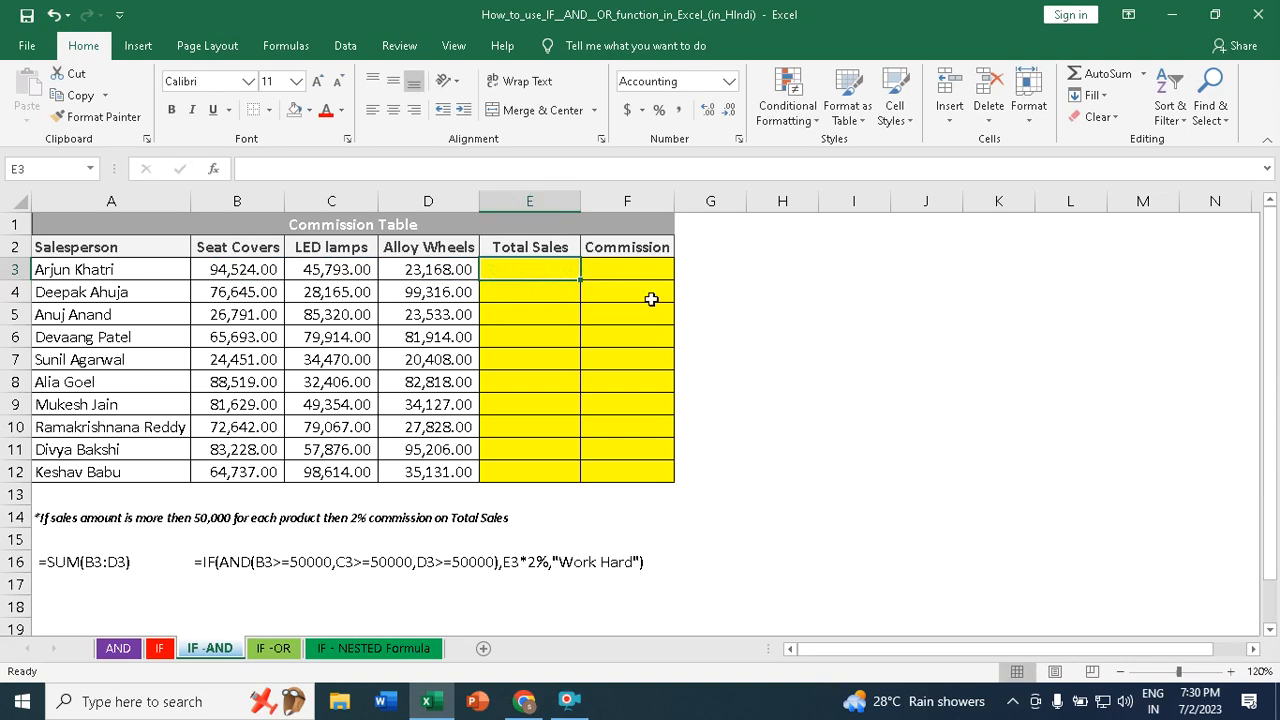
Total B3:D3 in cell E3 with AutoSum and copy the formula down through E12.
key(alt+equal)
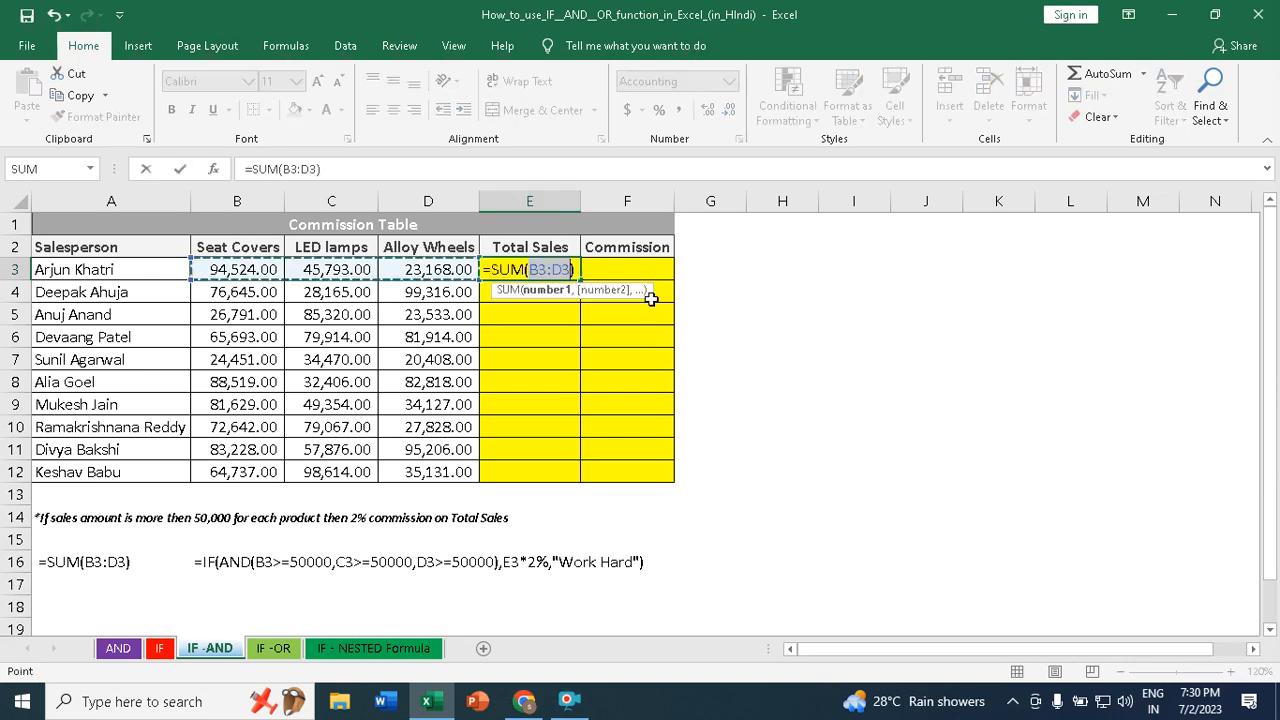
key(Return)
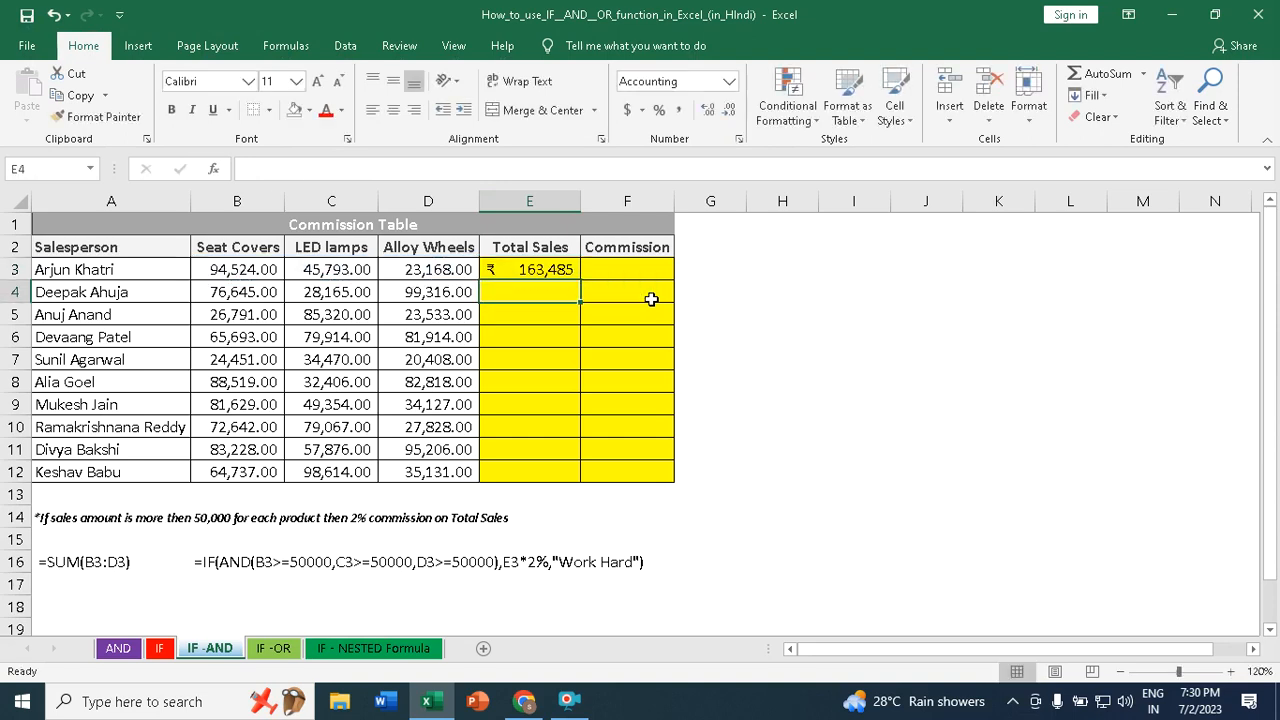
click(535, 265)
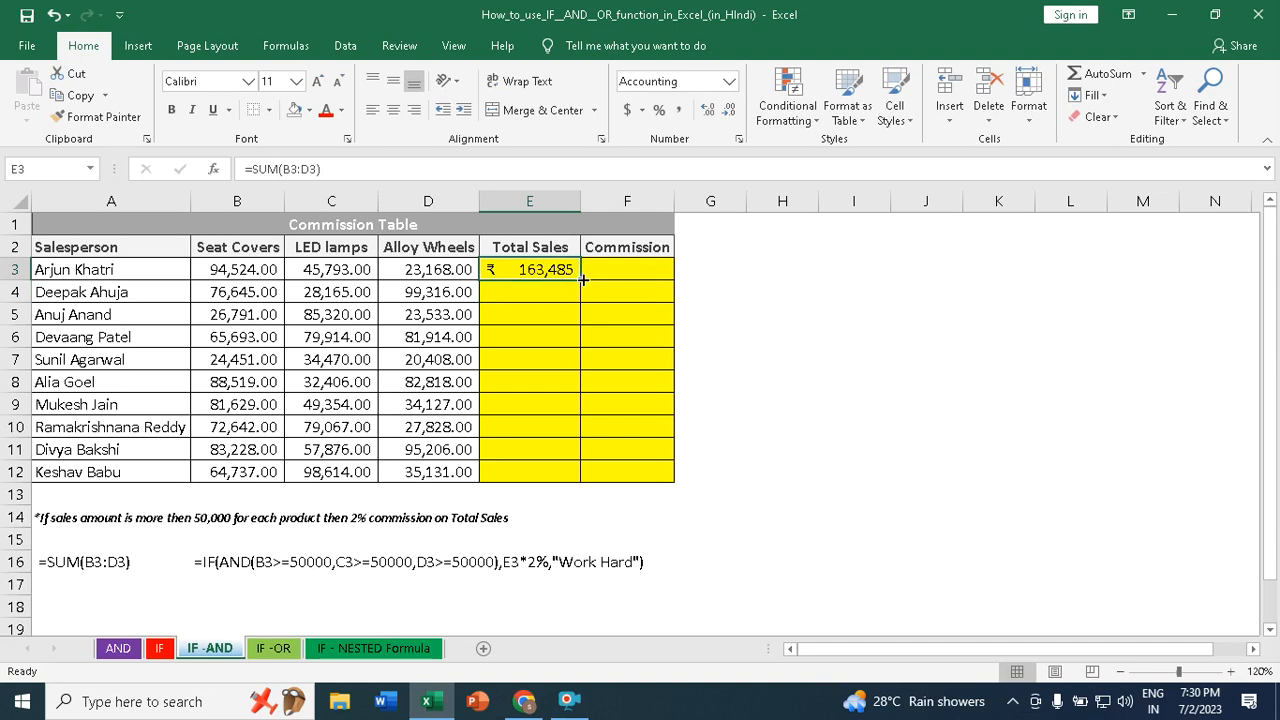
double_click(583, 280)
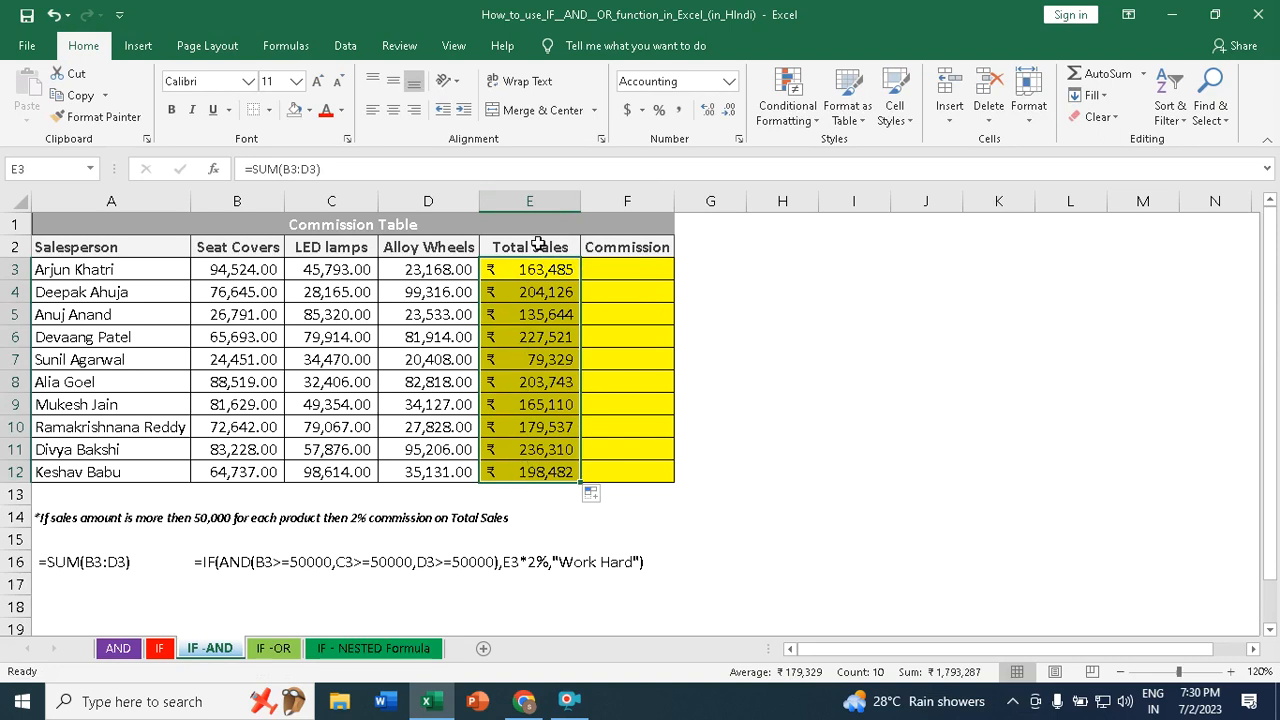
Start an IF formula with a nested AND in cell F3, using B3>=50000 as the first condition.
click(636, 272)
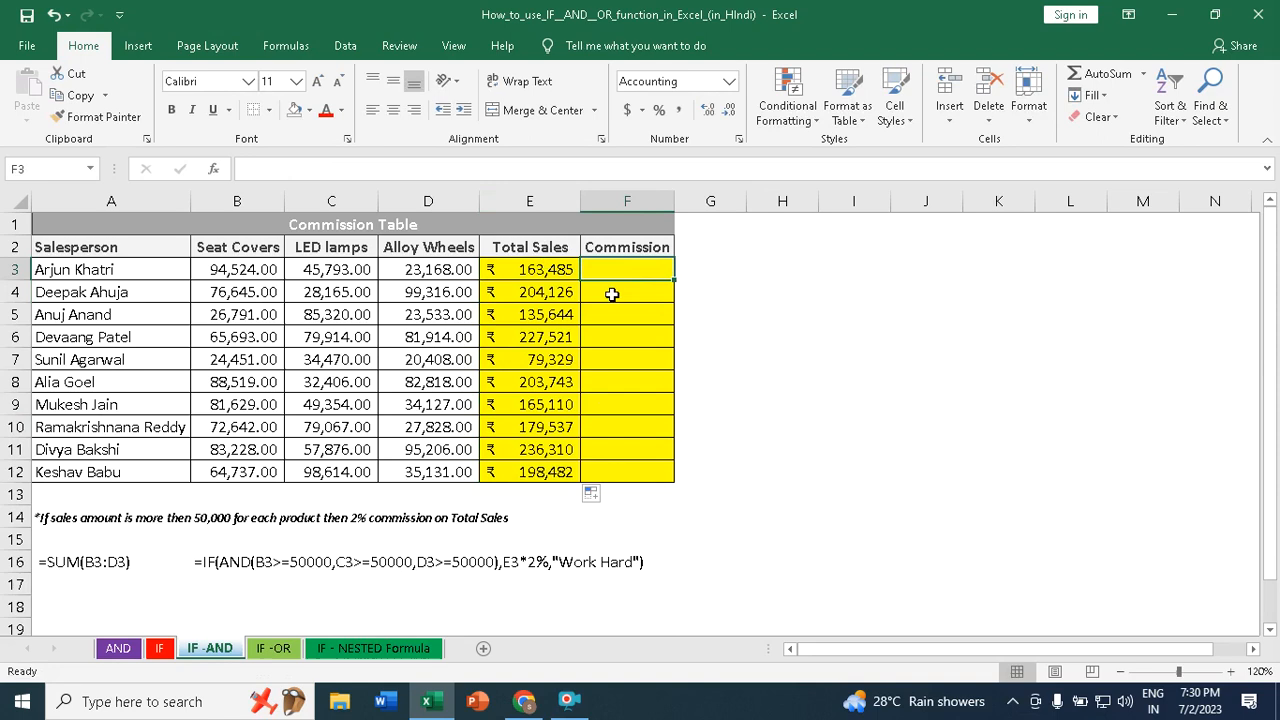
text(=if)
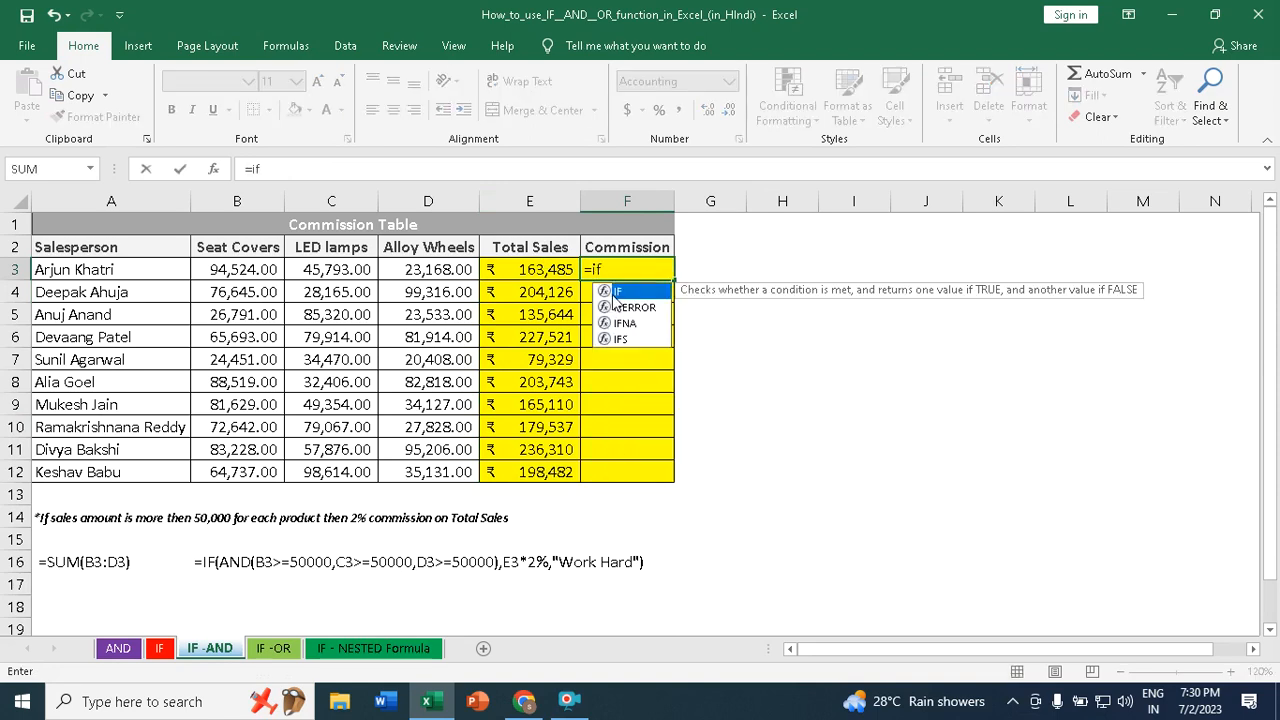
key(Tab)
text(and)
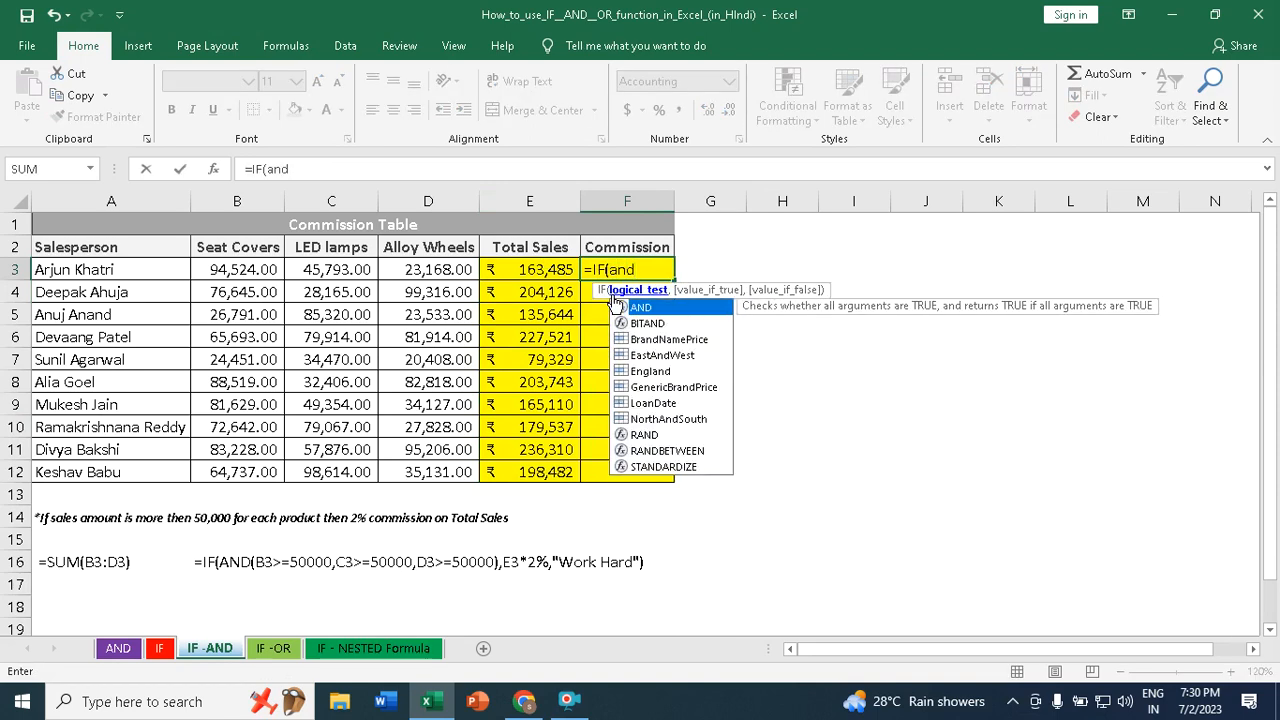
key(Tab)
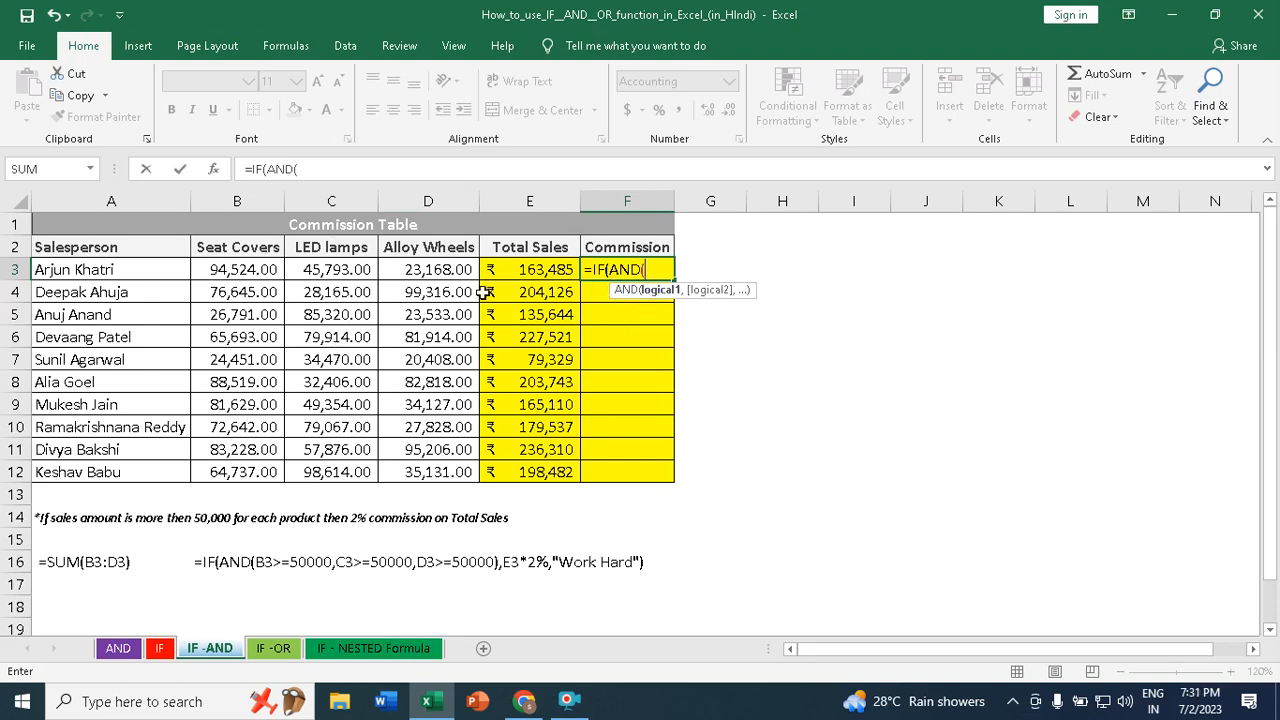
click(256, 269)
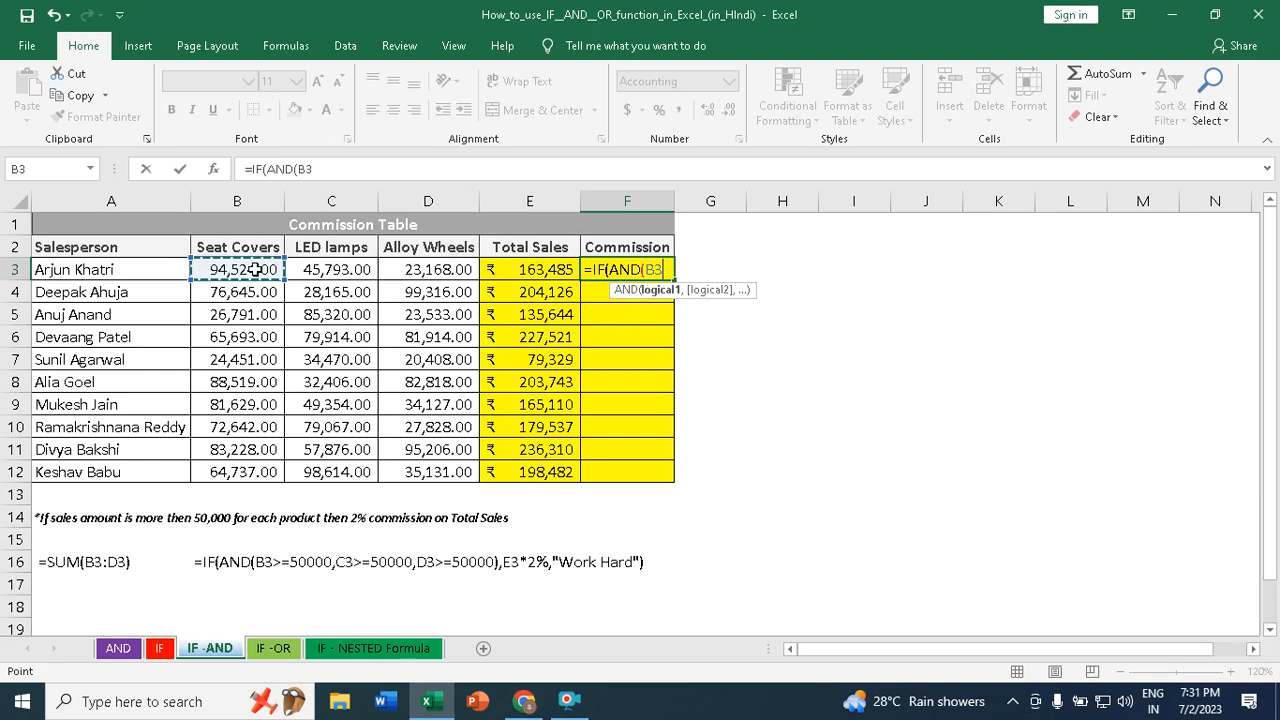
text(>=50)
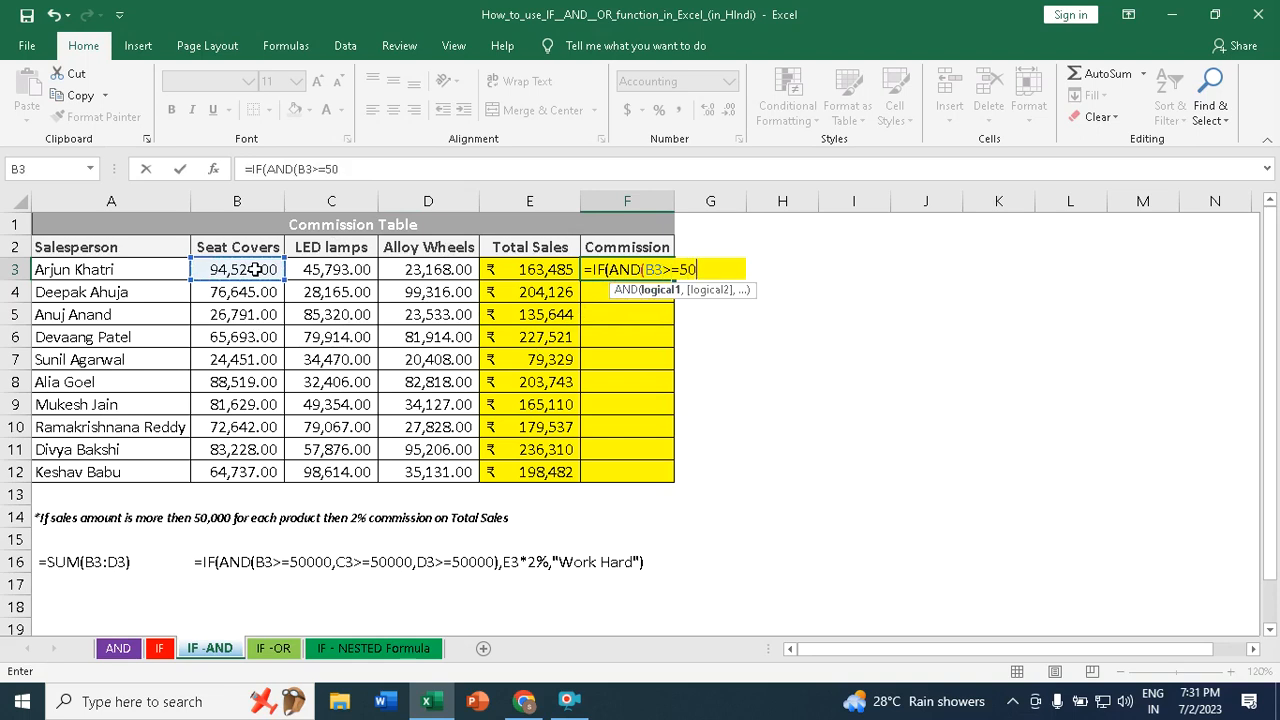
text(000,)
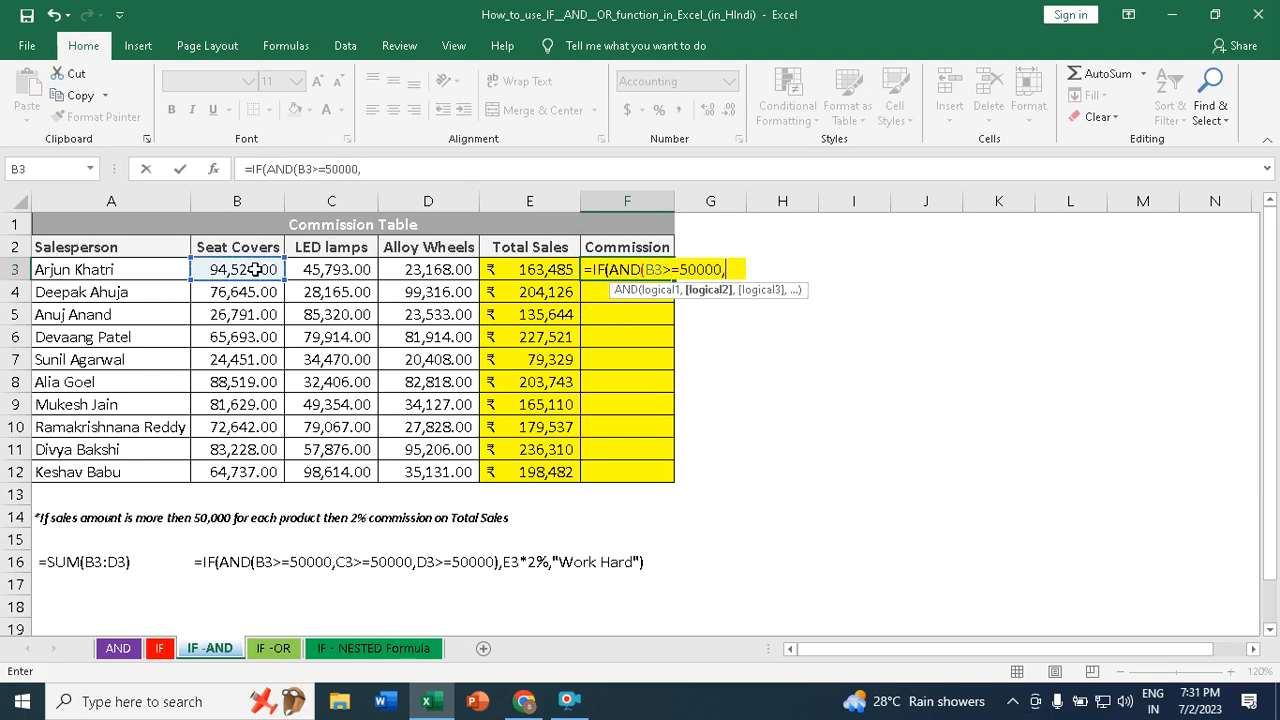
Add C3>=50000 and D3>=50000 as the second and third AND conditions in the F3 formula, and close the AND function.
click(314, 270)
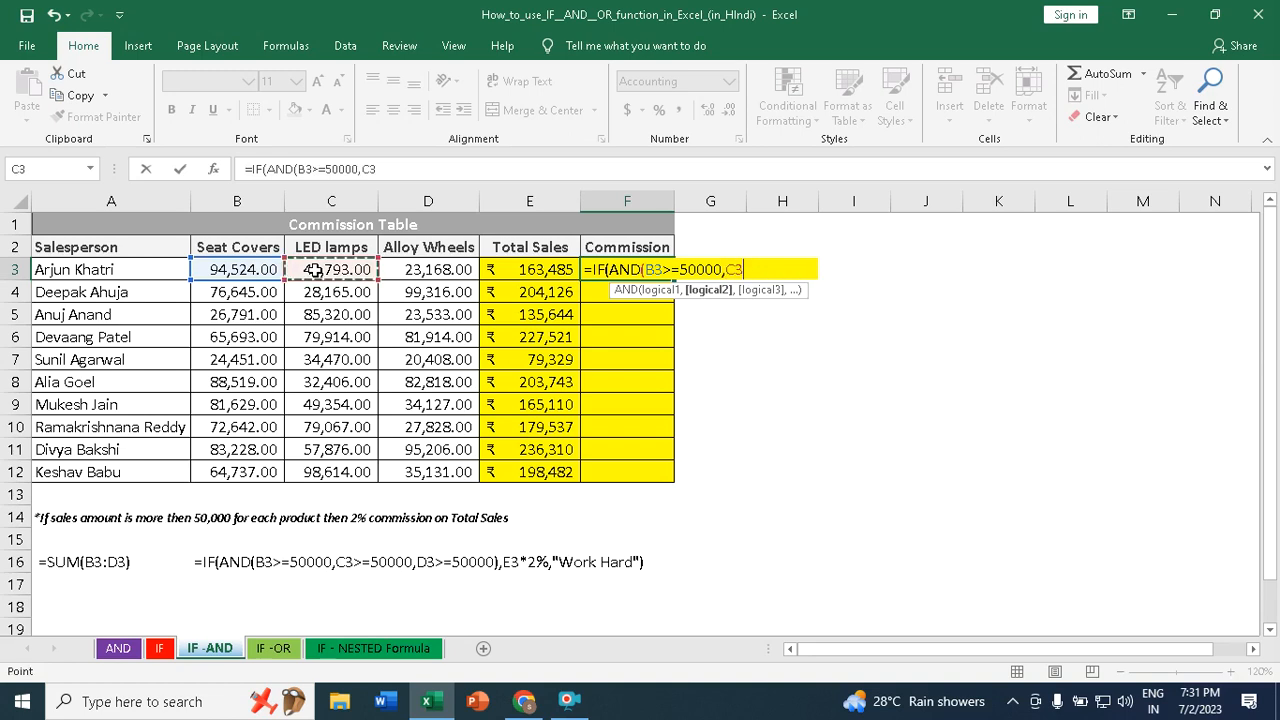
text(>=5000)
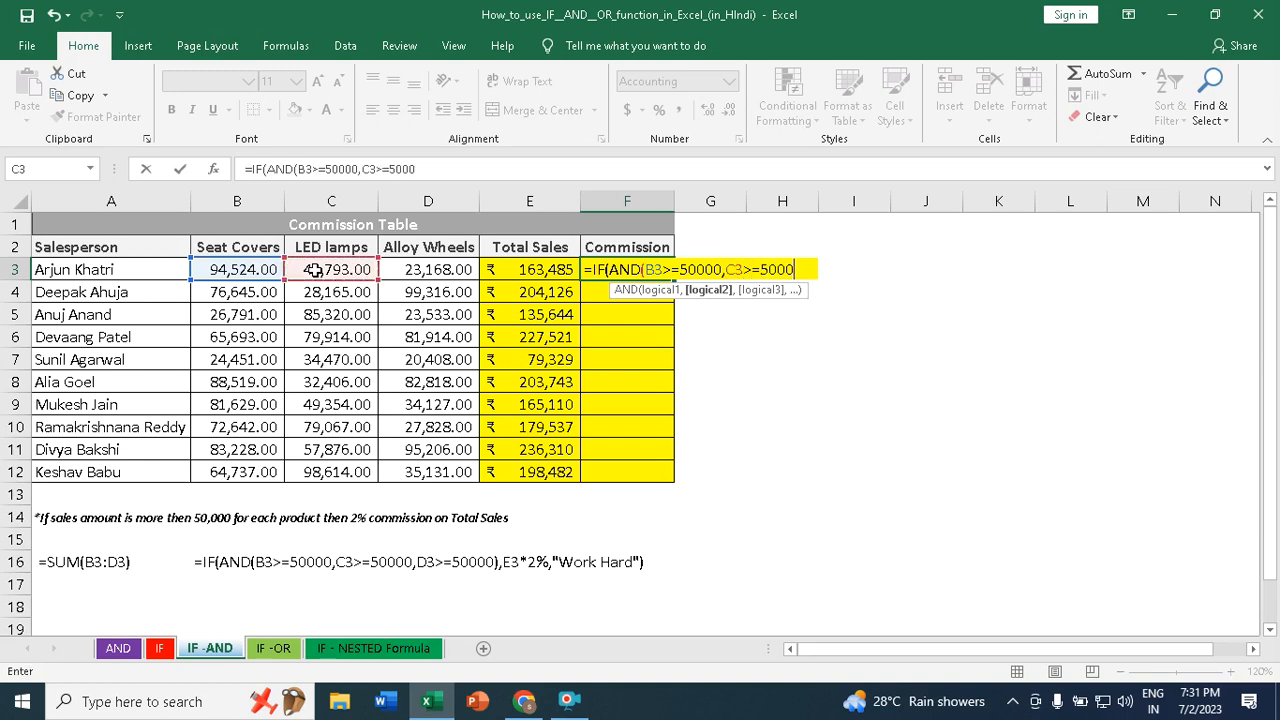
text(0,)
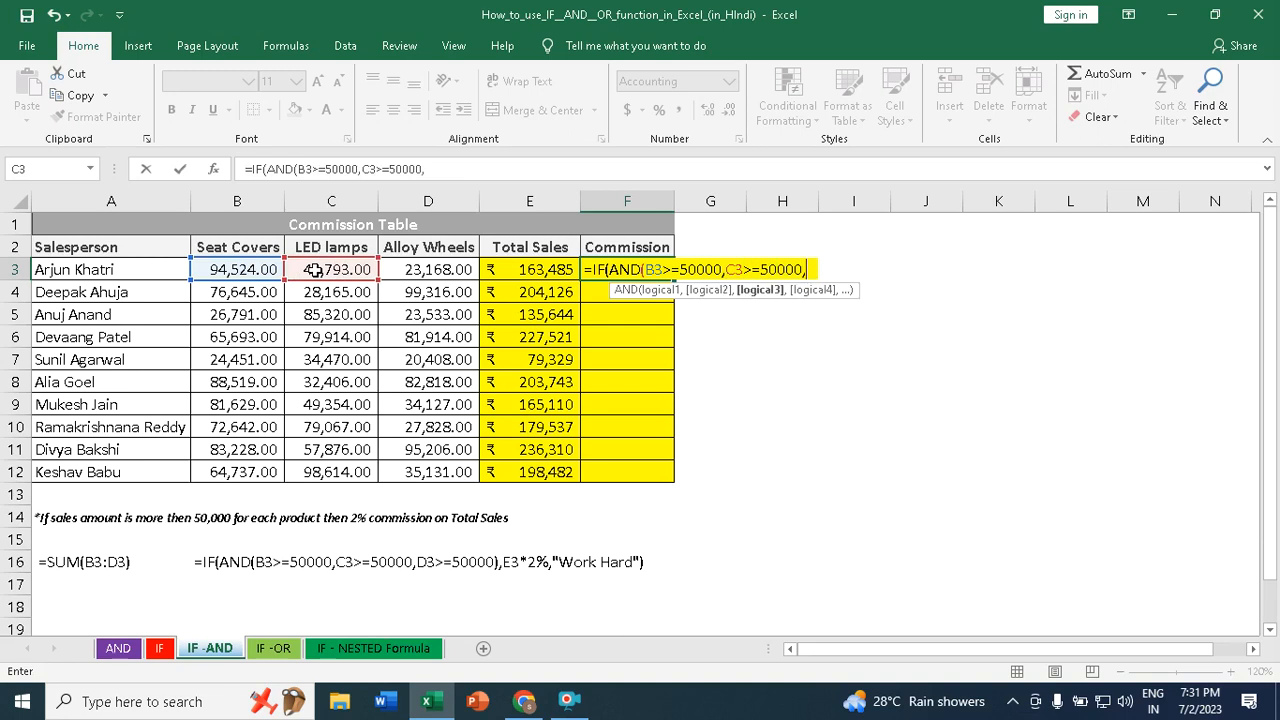
click(442, 270)
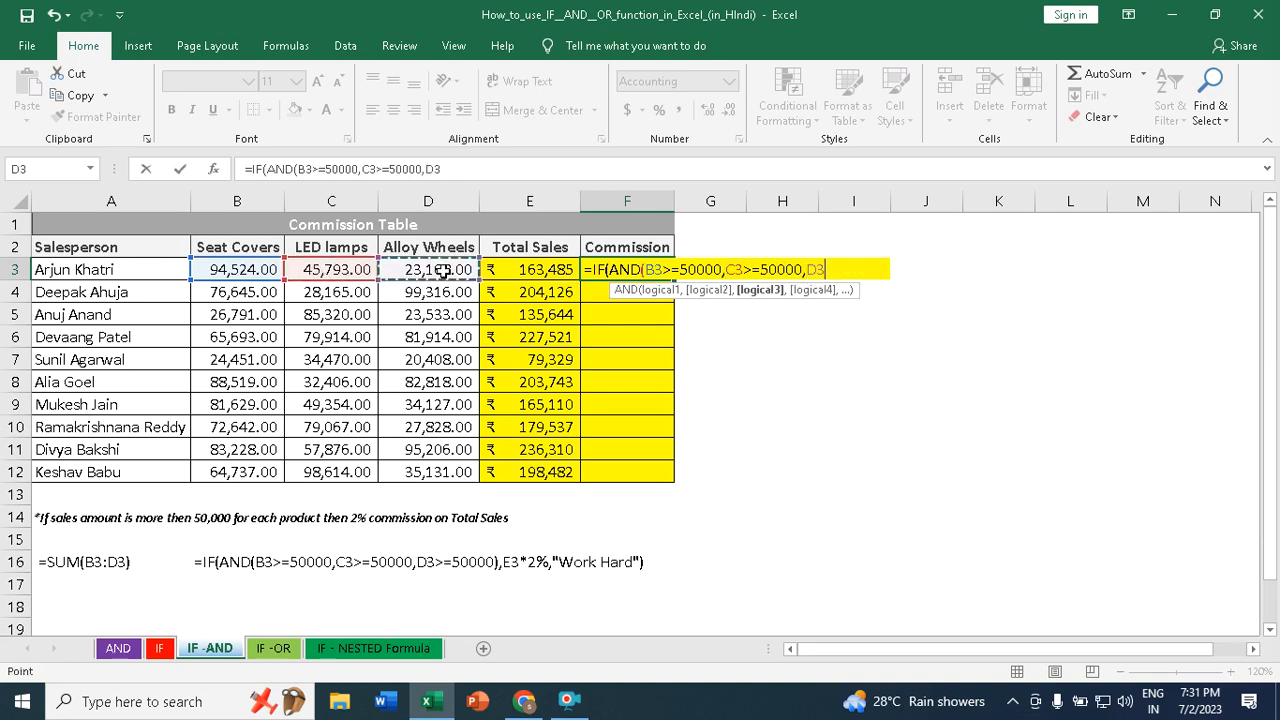
text(>=50000)
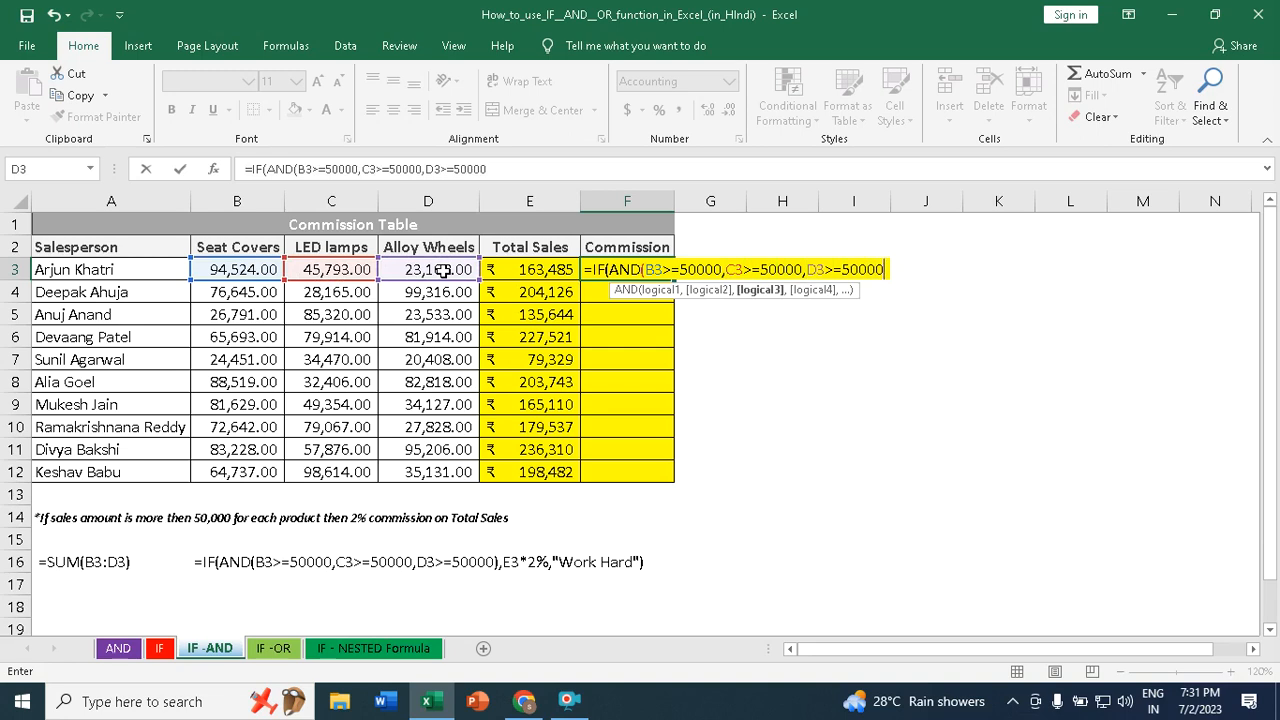
text(),)
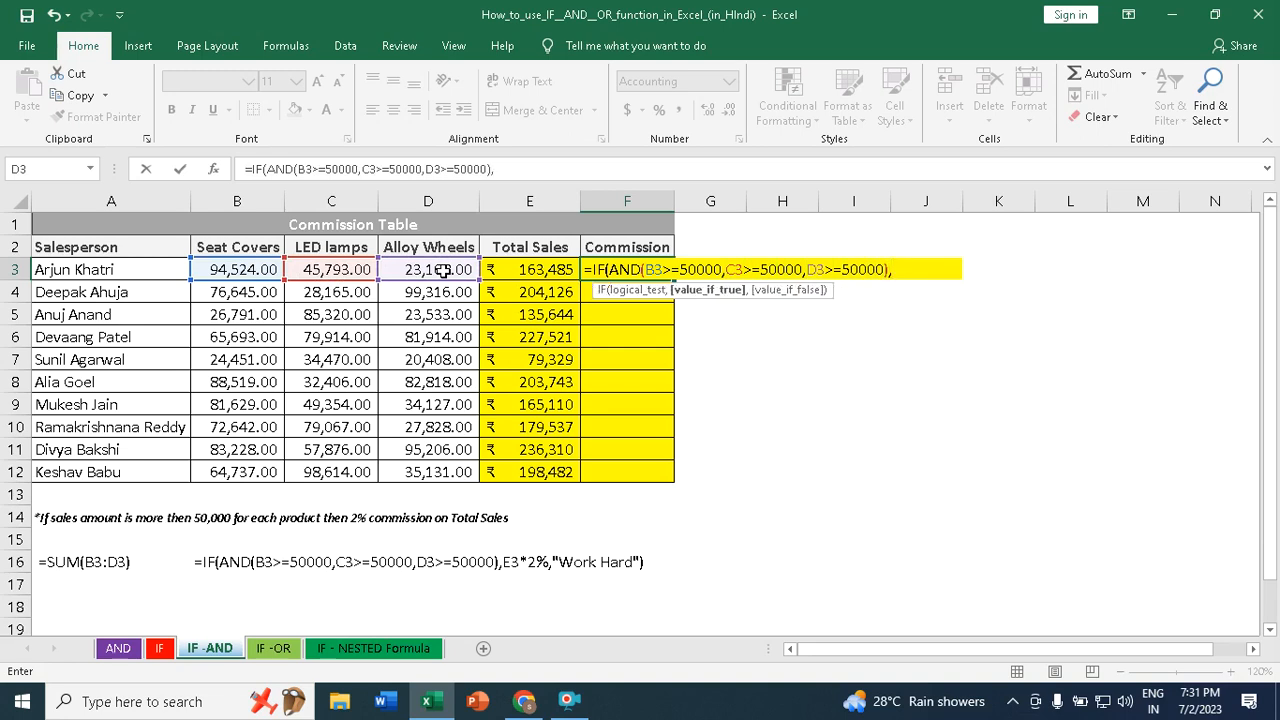
Complete the F3 formula with E3*2% as the true result and "Work Hard" as the false result, and enter it.
click(558, 270)
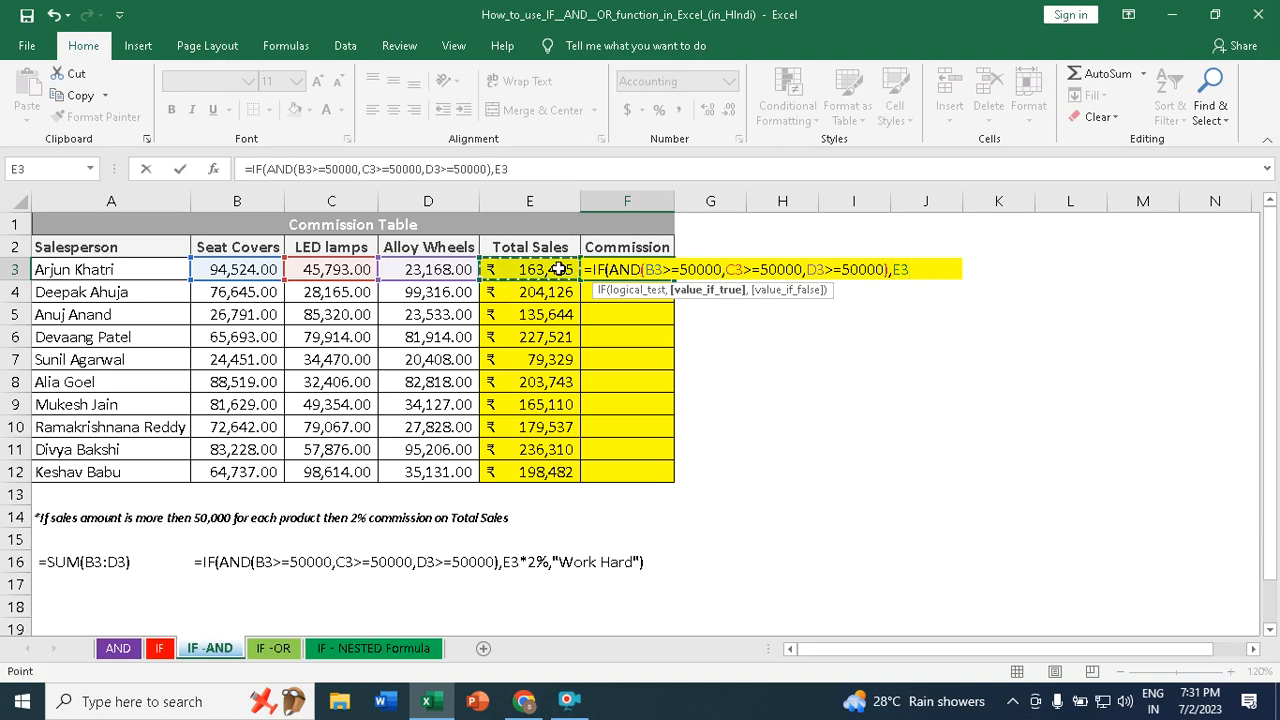
text(*2%,)
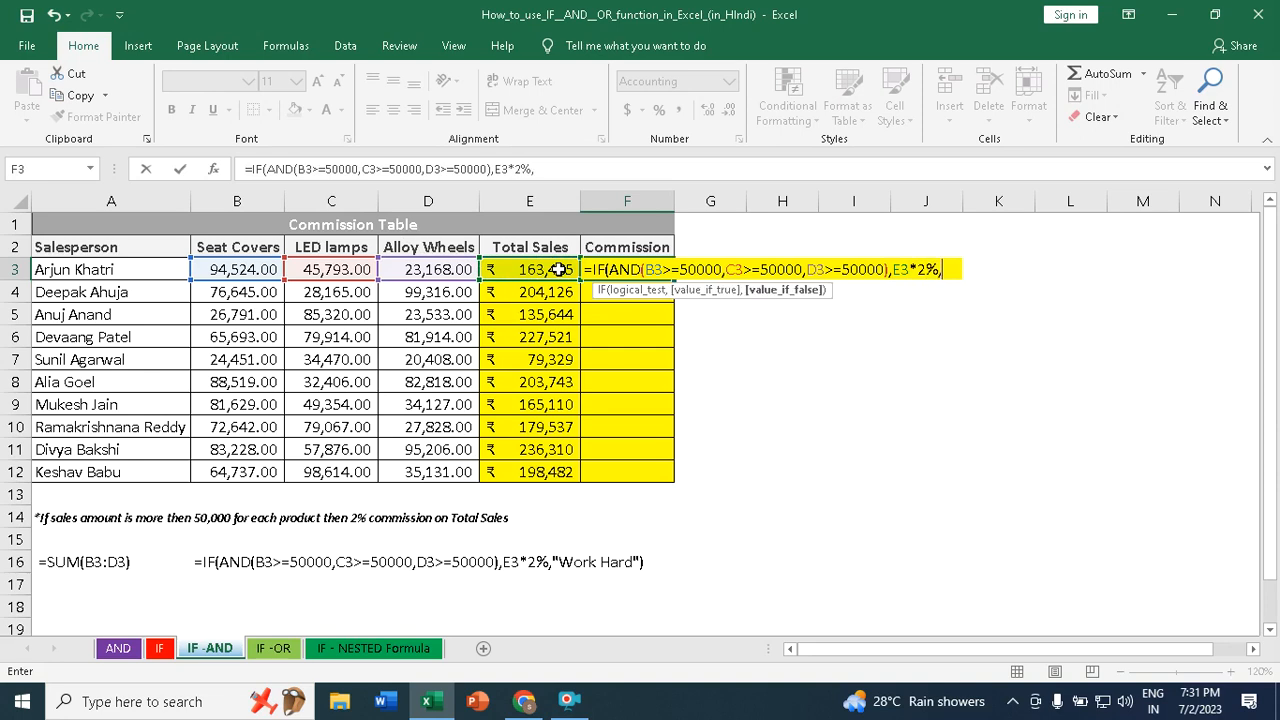
text("W)
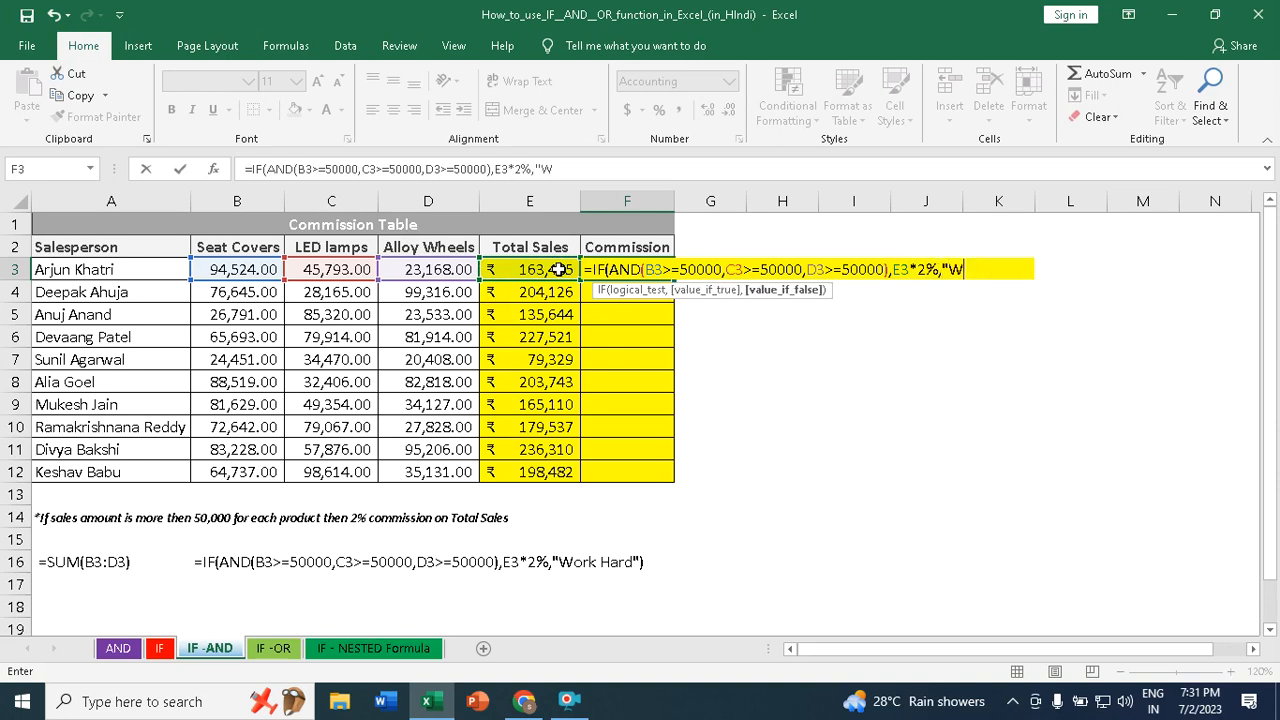
text(ork Hard"))
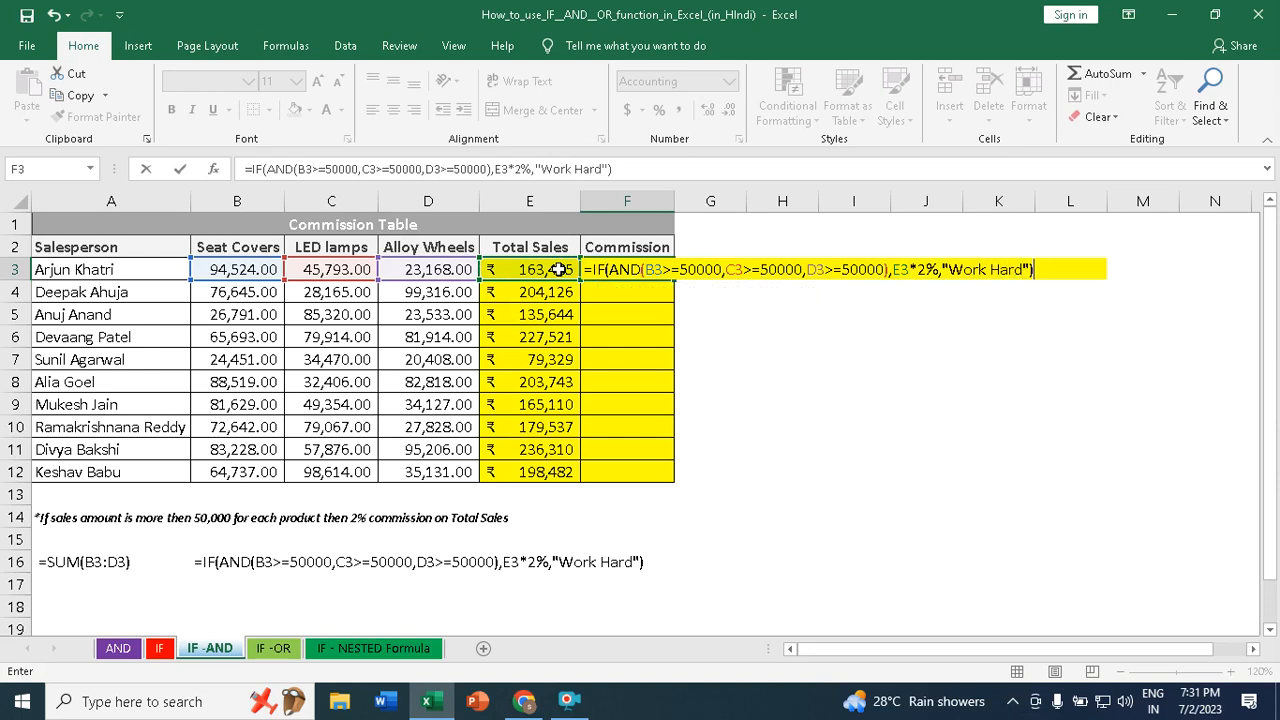
key(Return)
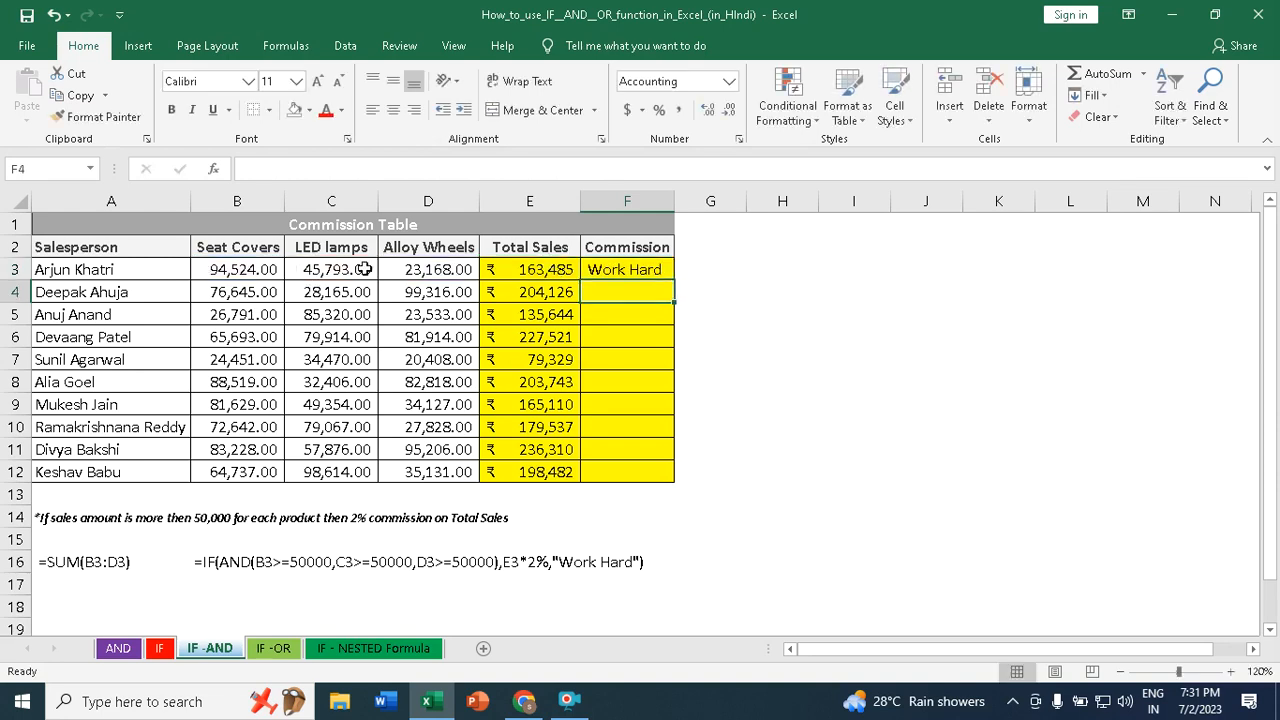
Check the product sales in rows 3 to 5, and copy the F3 commission formula down through F12.
click(421, 270)
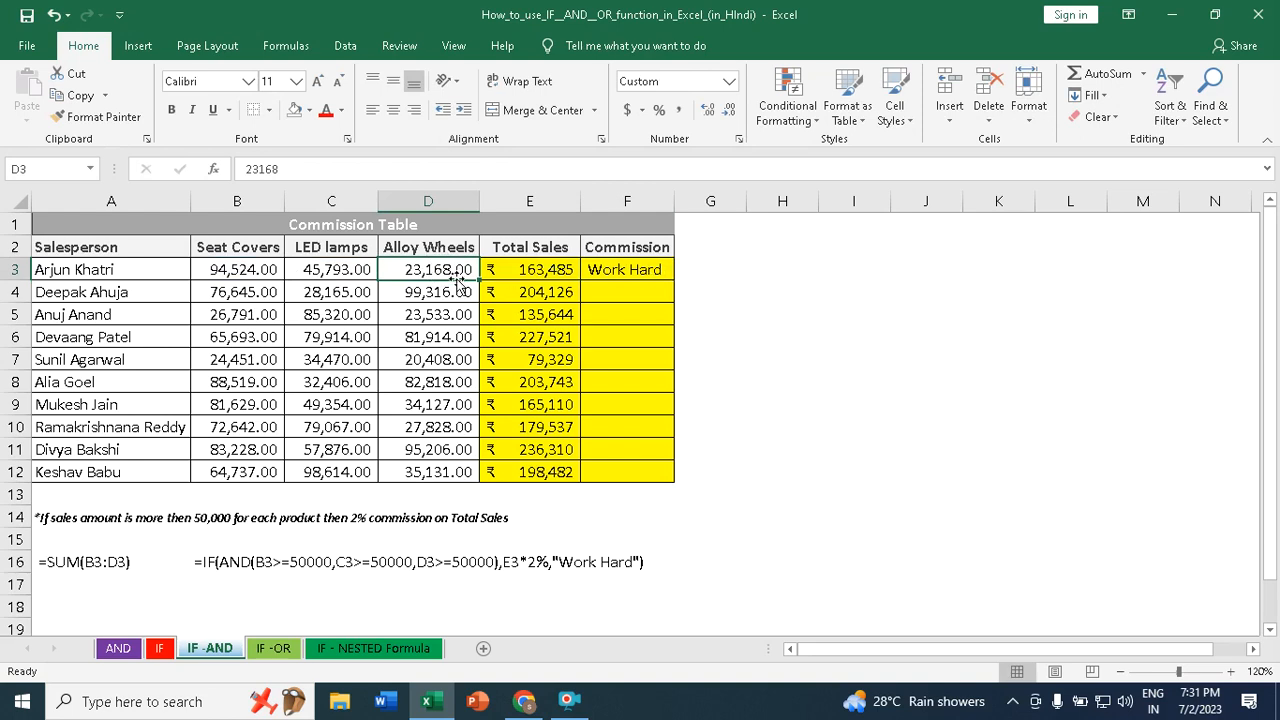
click(217, 270)
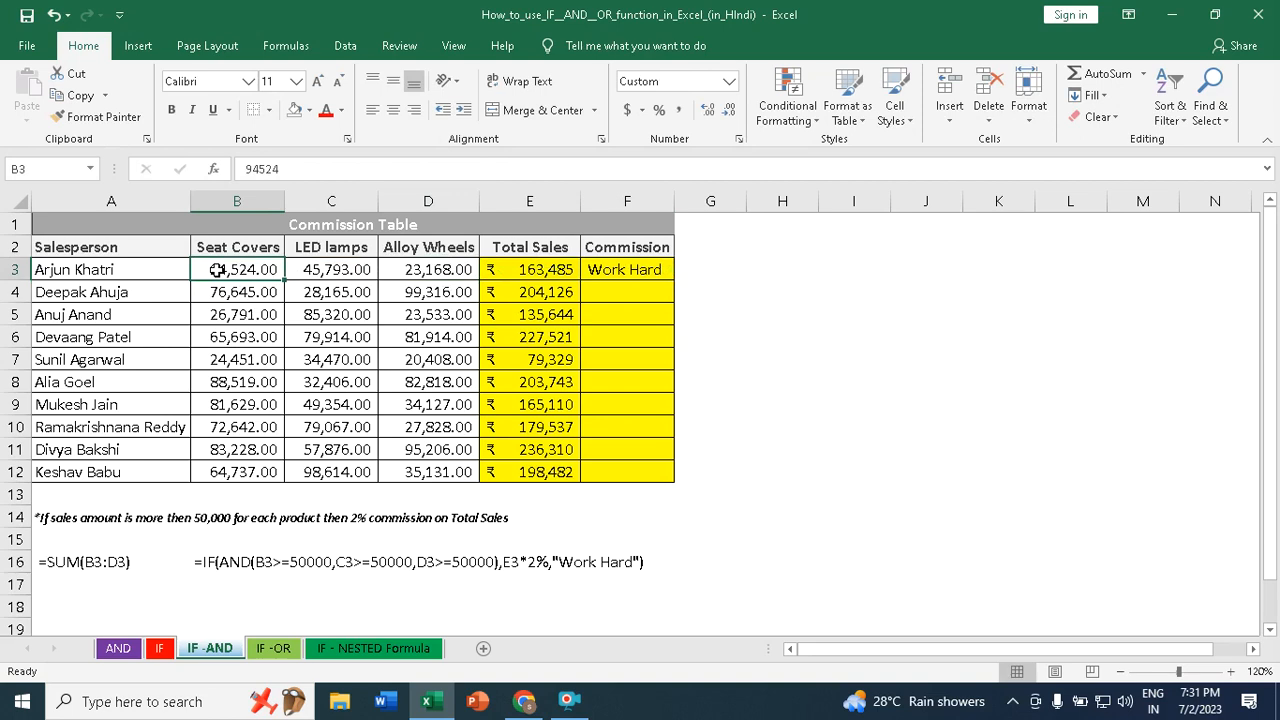
click(343, 268)
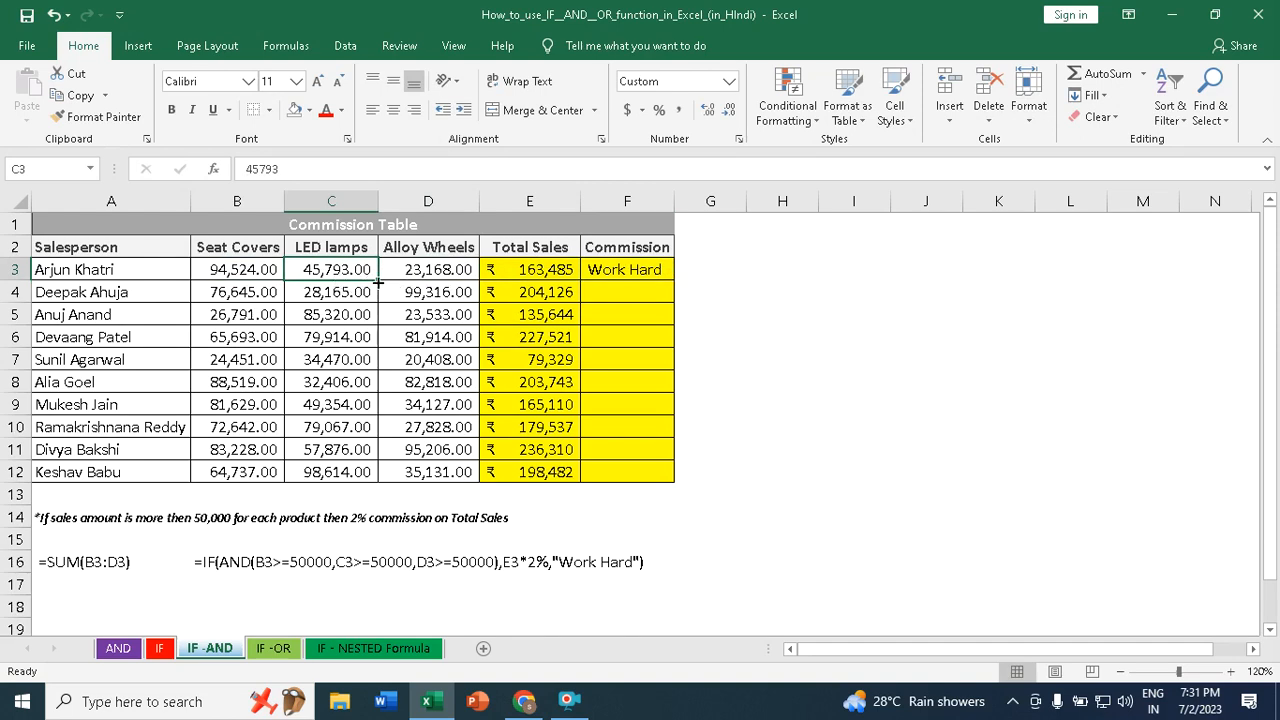
click(220, 295)
drag(273, 293, 438, 296)
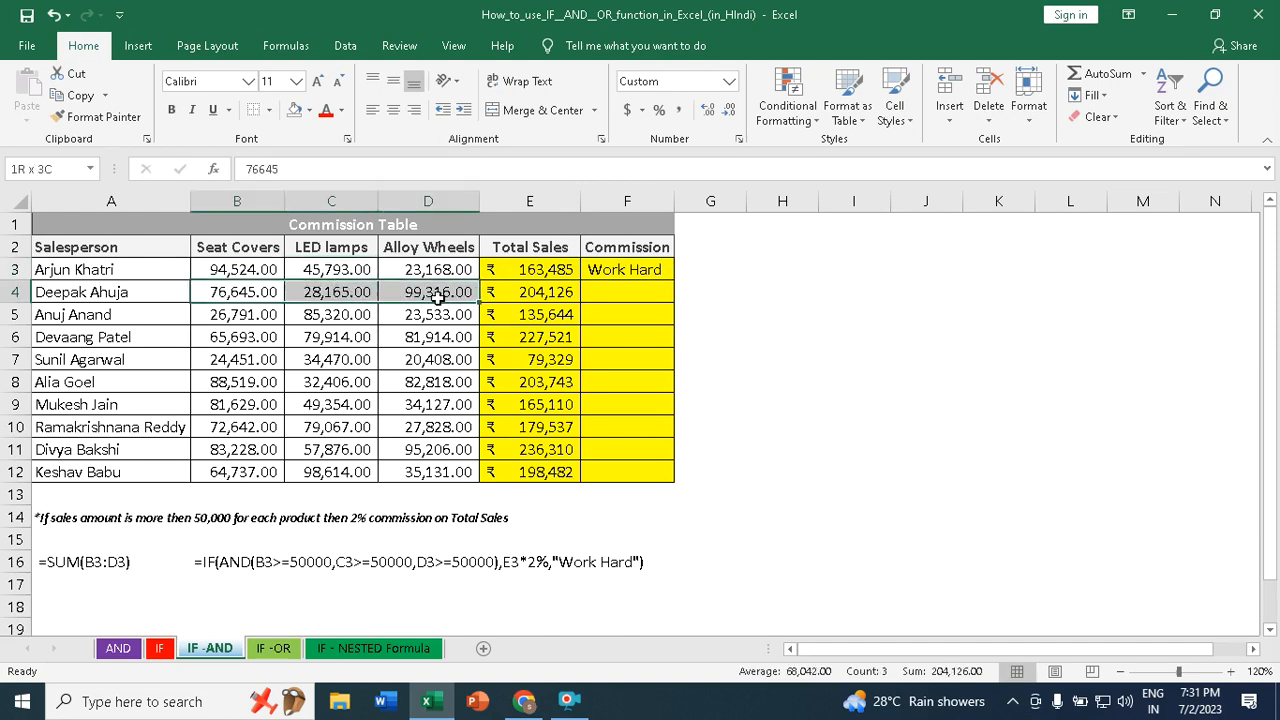
click(248, 316)
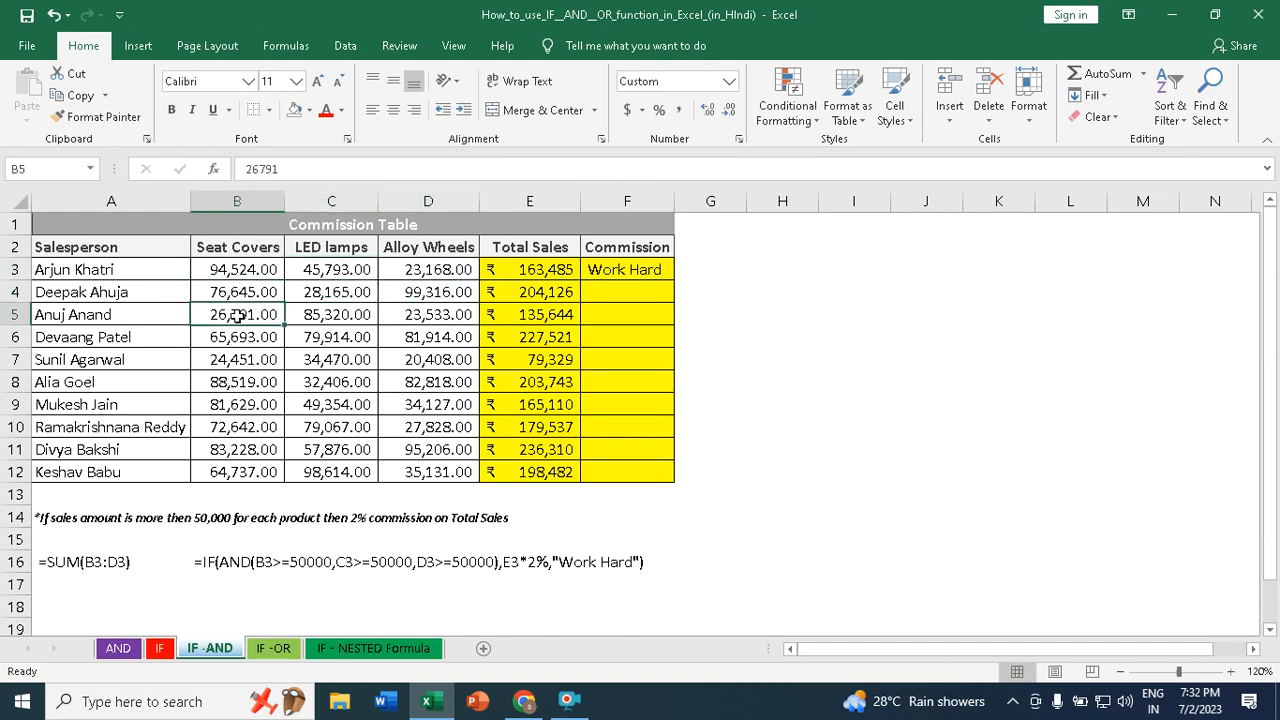
click(651, 268)
double_click(674, 282)
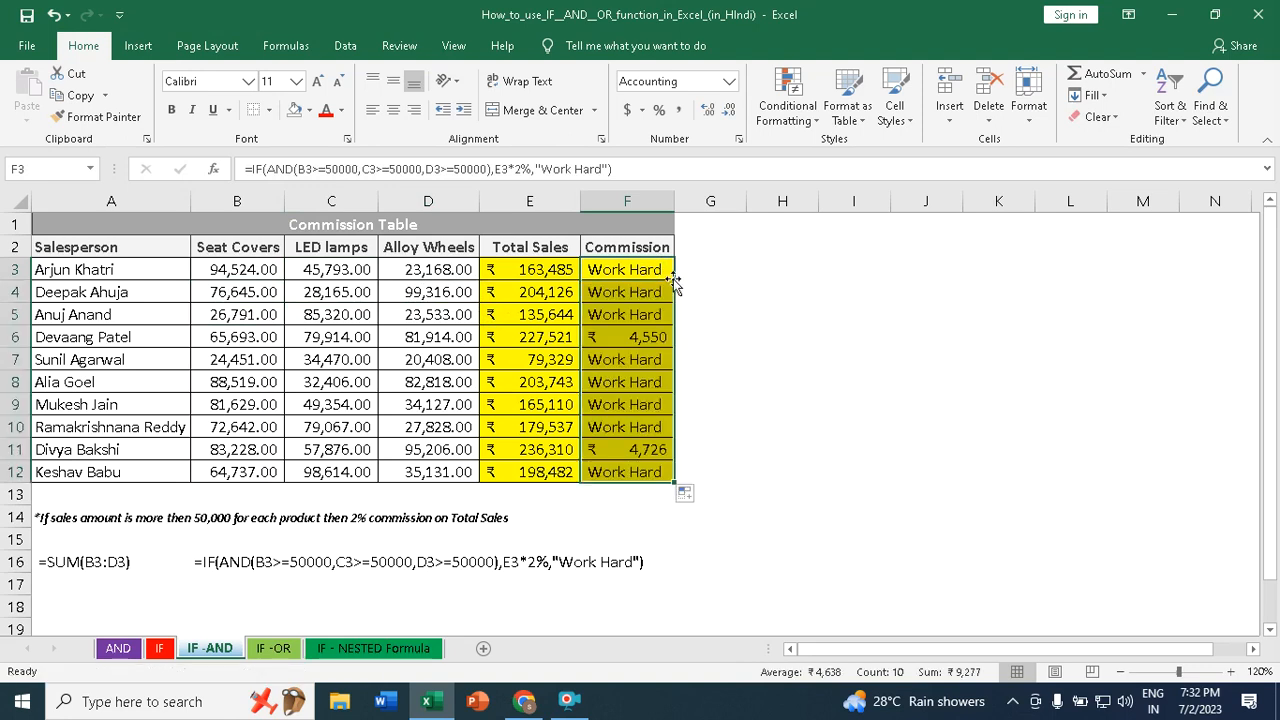
Examine the product sales in B6:D6 and the three product columns against the 50,000 commission condition.
drag(228, 340, 456, 337)
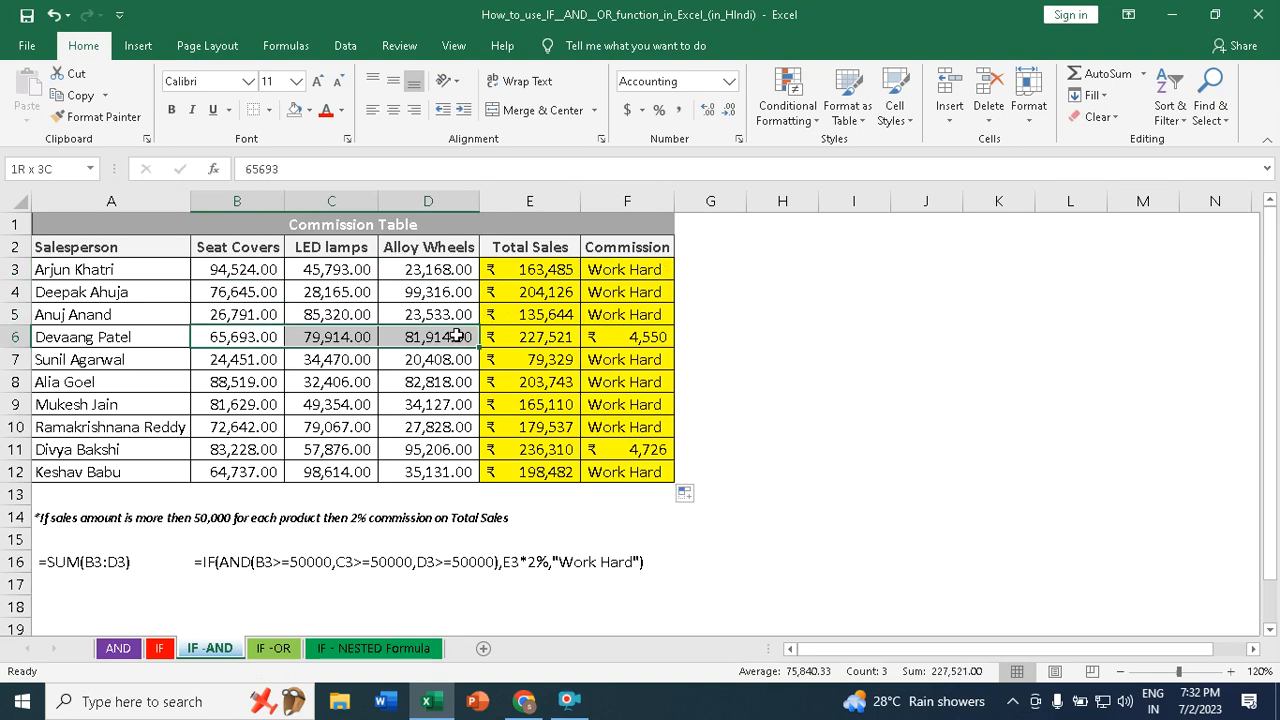
drag(230, 337, 462, 338)
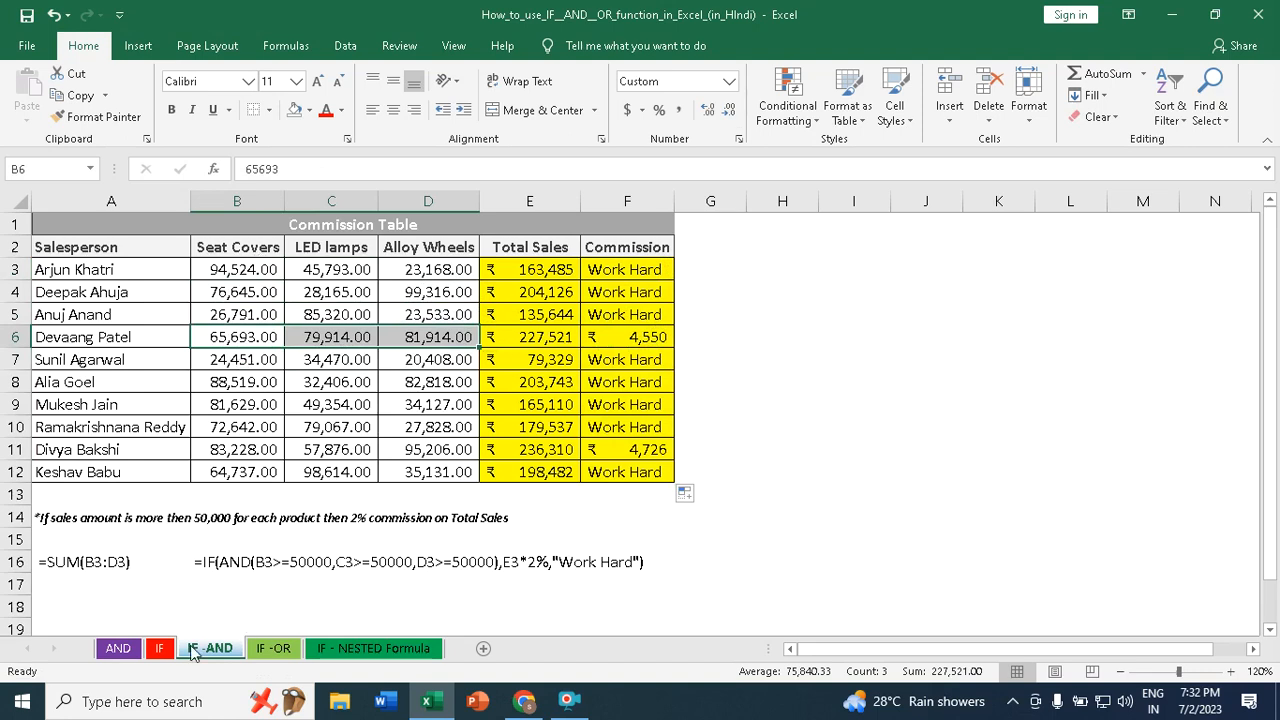
drag(229, 252, 410, 487)
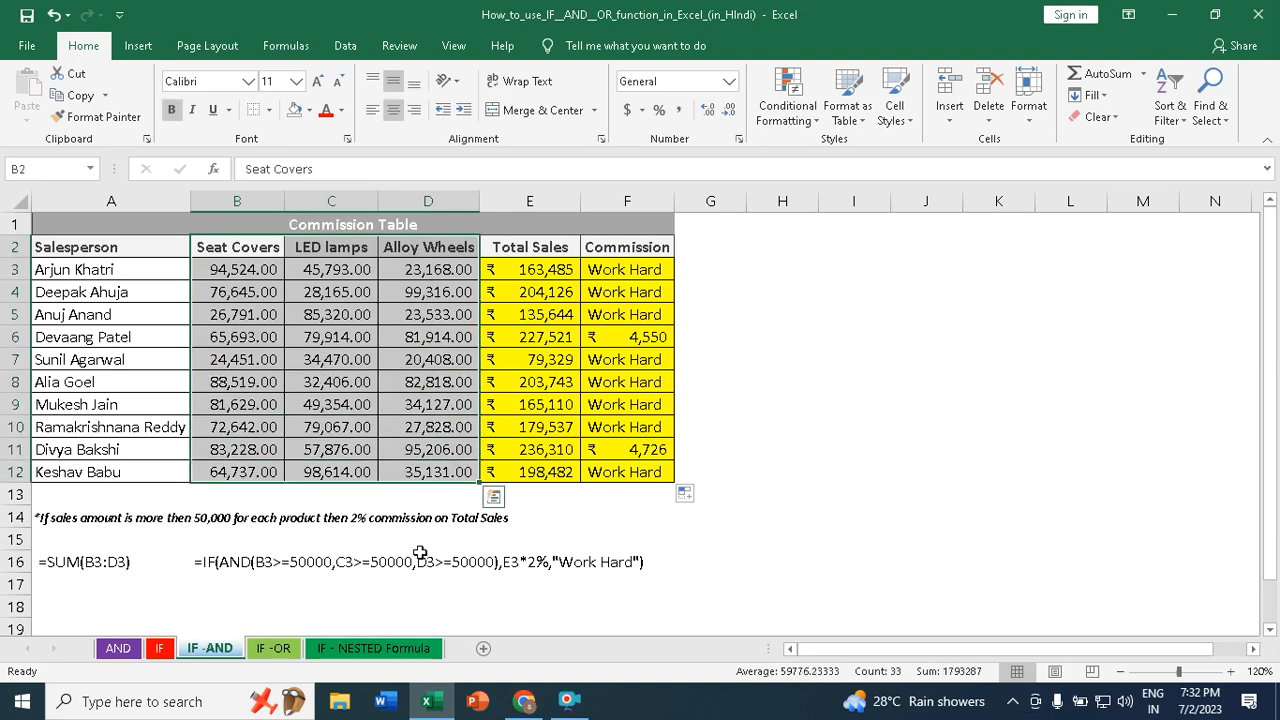
click(797, 391)
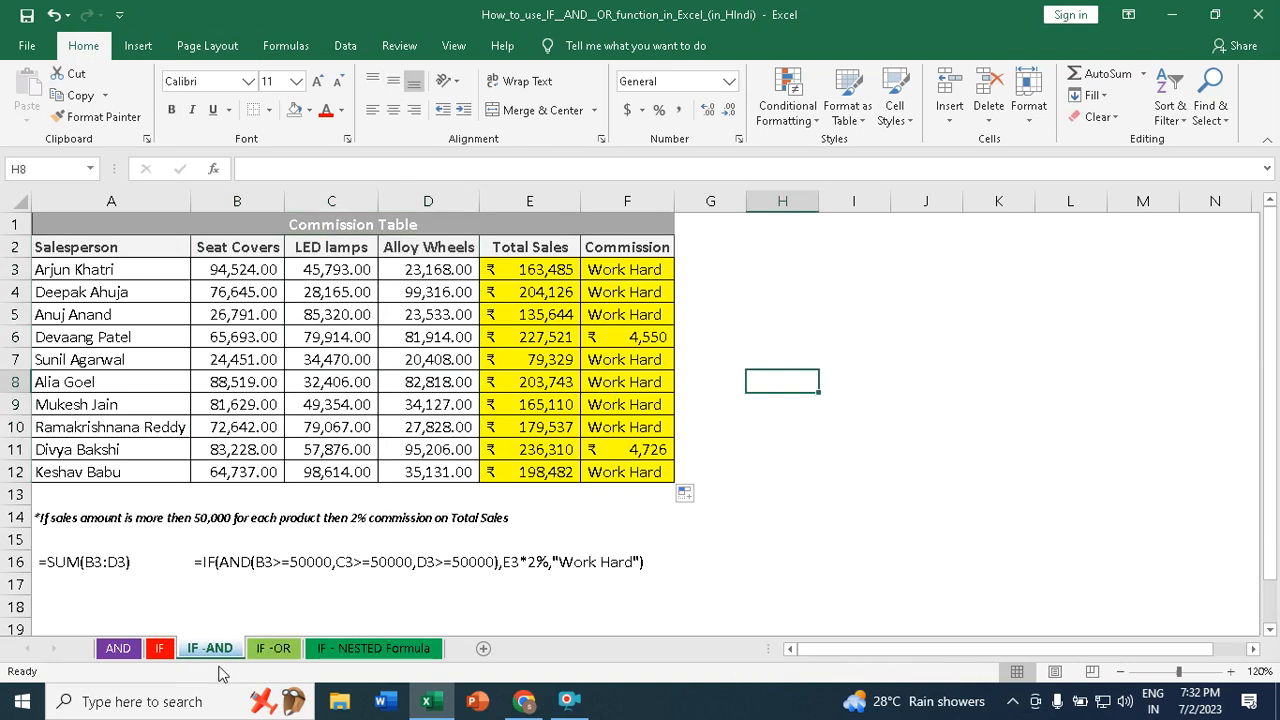
Compare the commission tables on the IF -OR and IF -AND worksheets, and examine the product sales in B3:D12 on IF -AND.
click(274, 650)
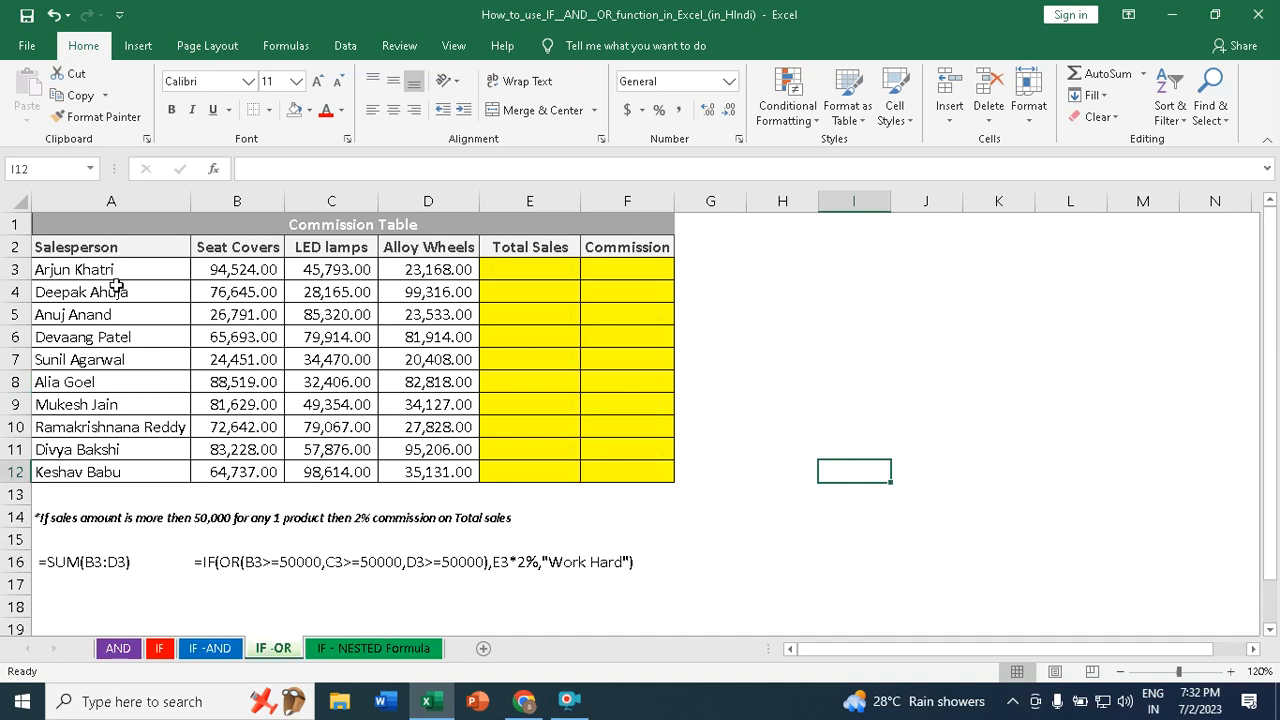
click(224, 649)
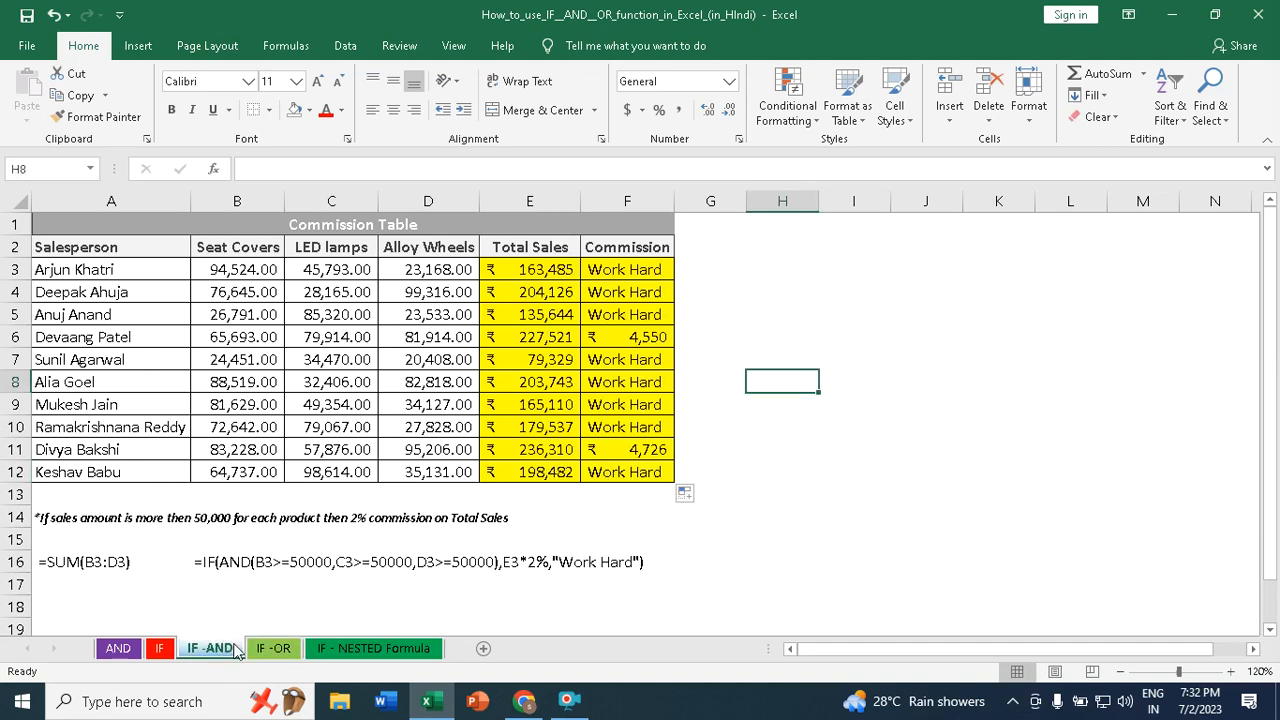
click(278, 650)
click(222, 650)
drag(229, 269, 442, 471)
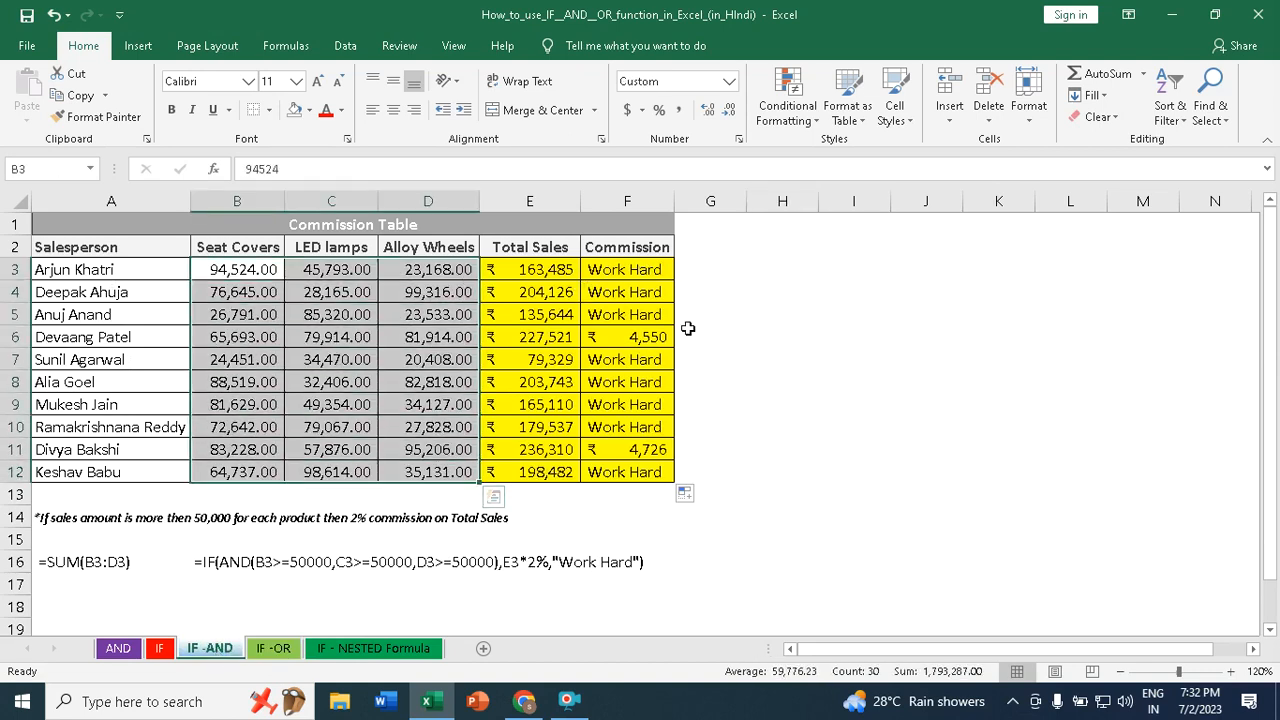
Switch to the IF -OR worksheet and check the Seat Covers, LED lamps and Alloy Wheels amounts in row 3.
click(275, 650)
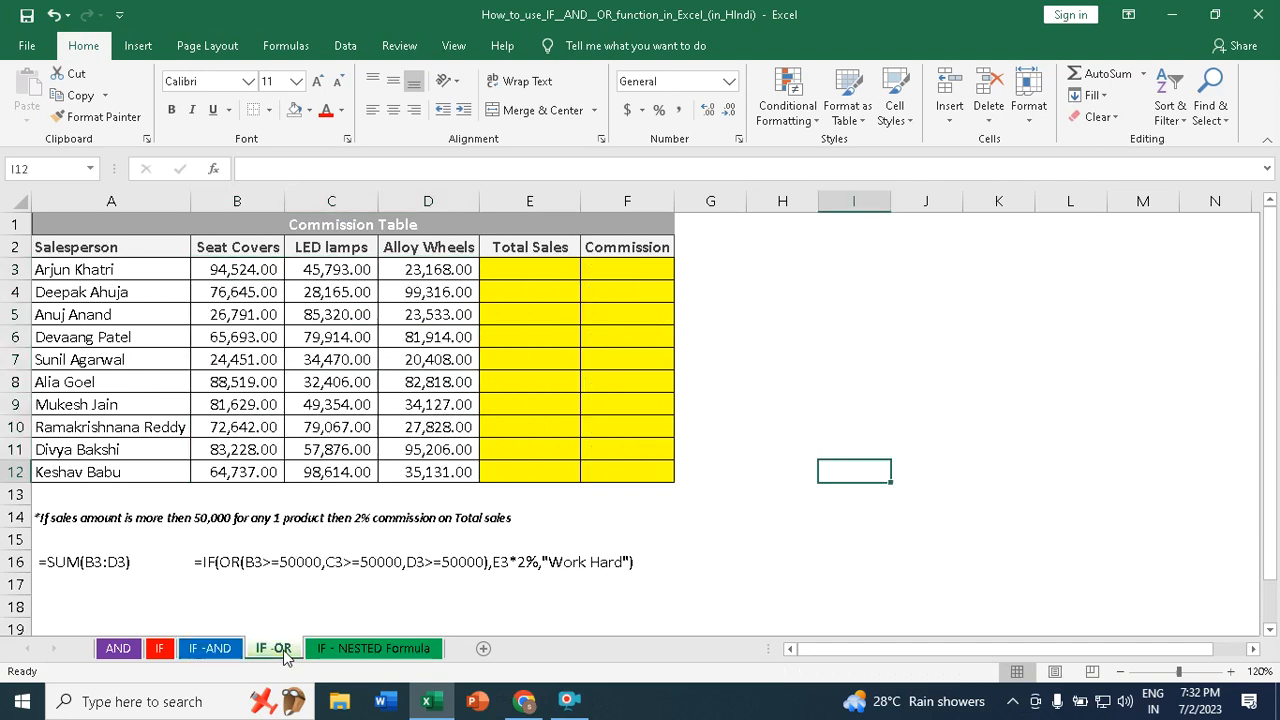
click(240, 266)
click(310, 272)
click(408, 272)
click(256, 272)
click(366, 272)
click(460, 271)
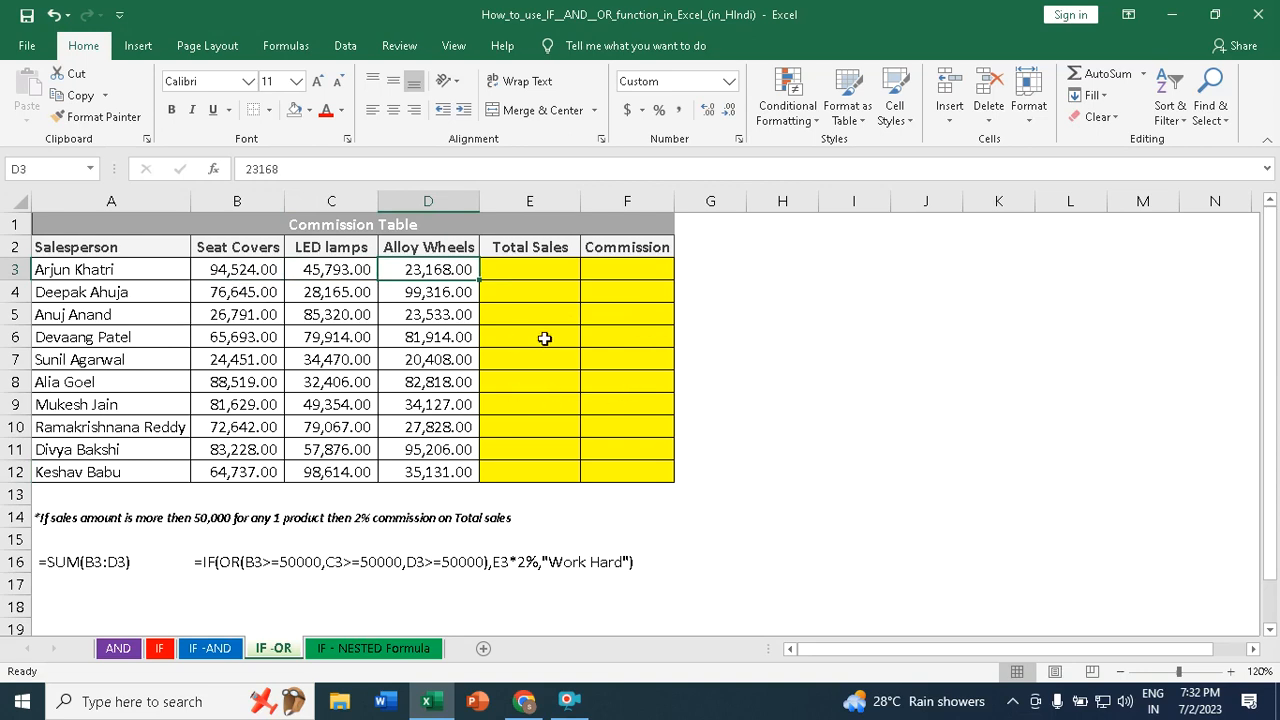
Total the row 3 product sales in E3 with =SUM(B3:D3) and copy the formula down through E12.
click(532, 268)
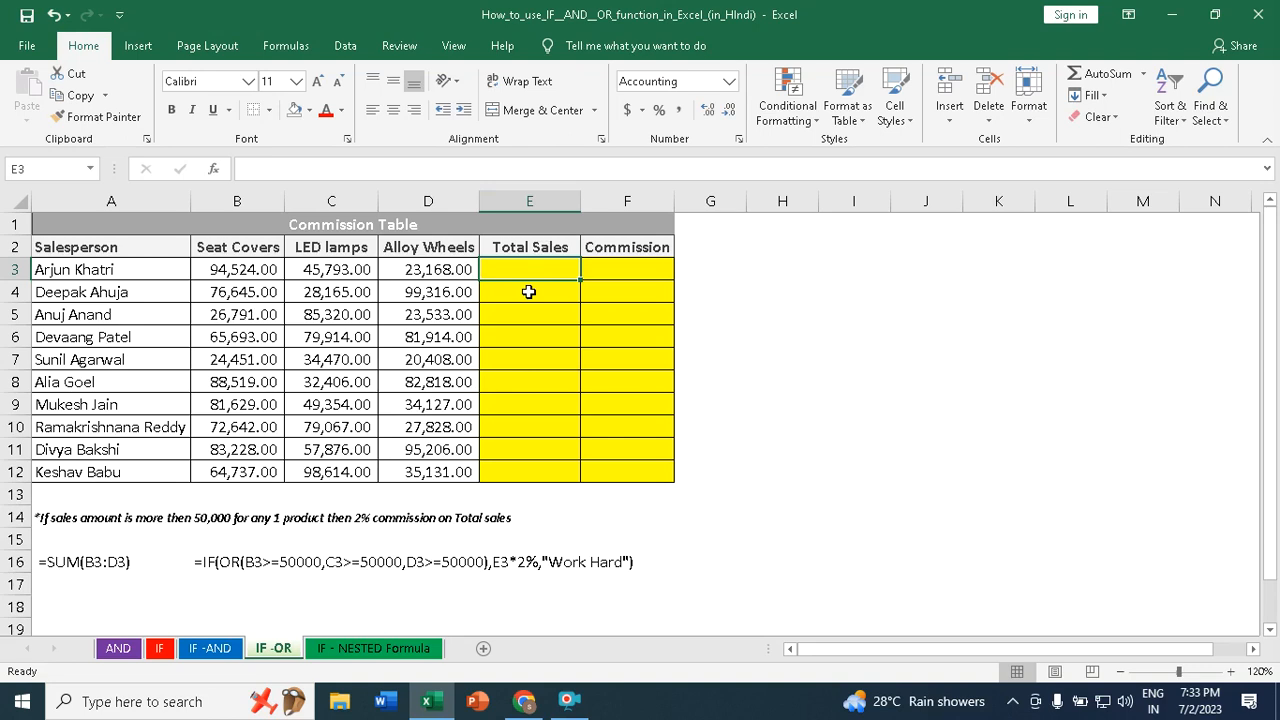
key(alt+equal)
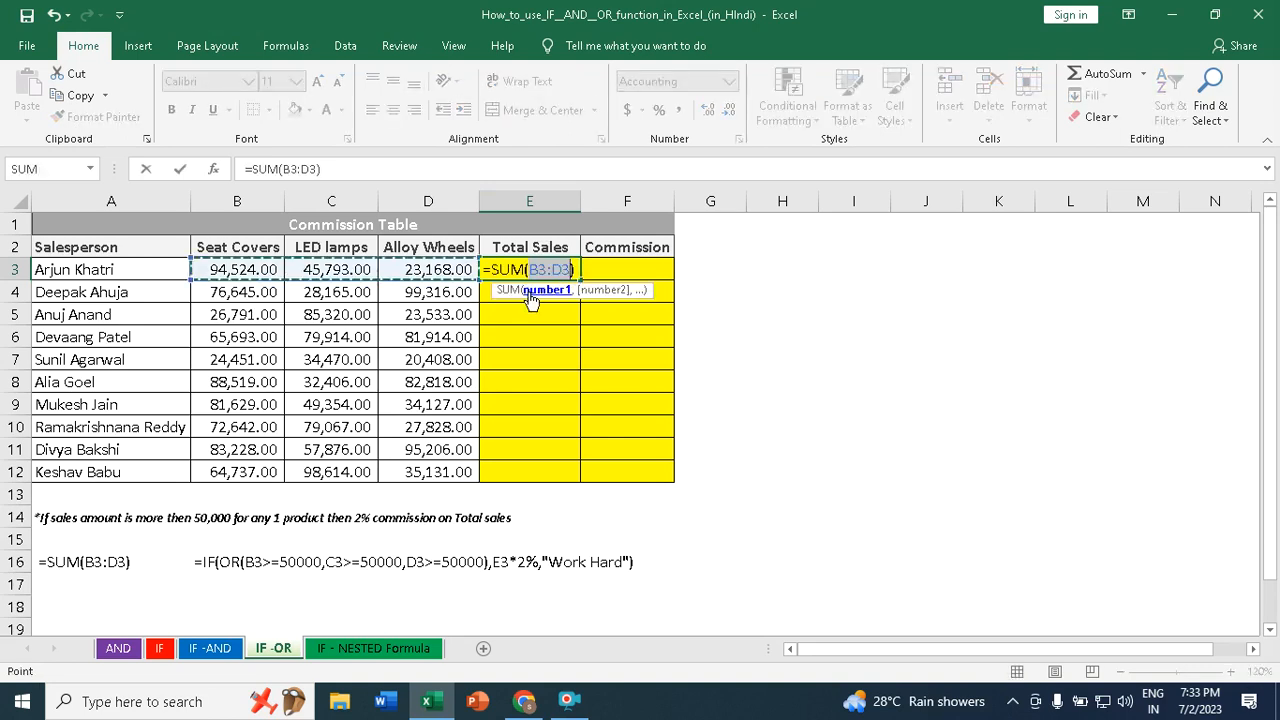
key(Return)
click(545, 274)
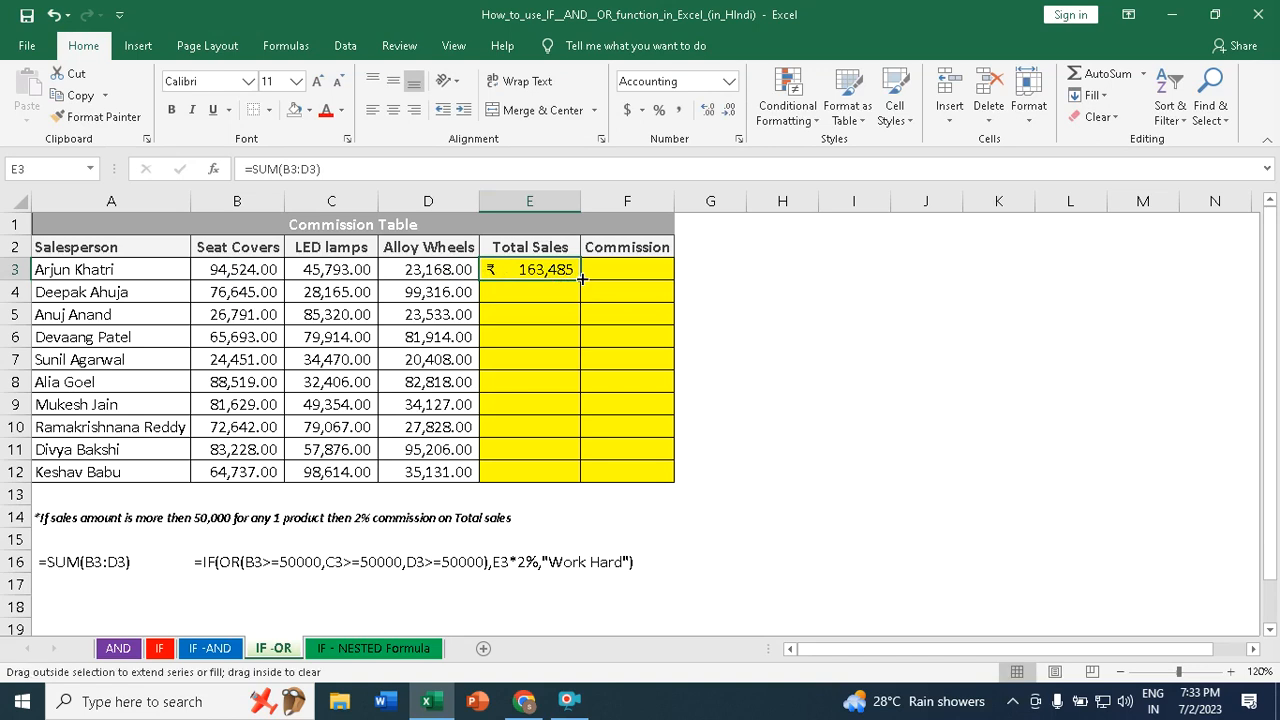
double_click(581, 279)
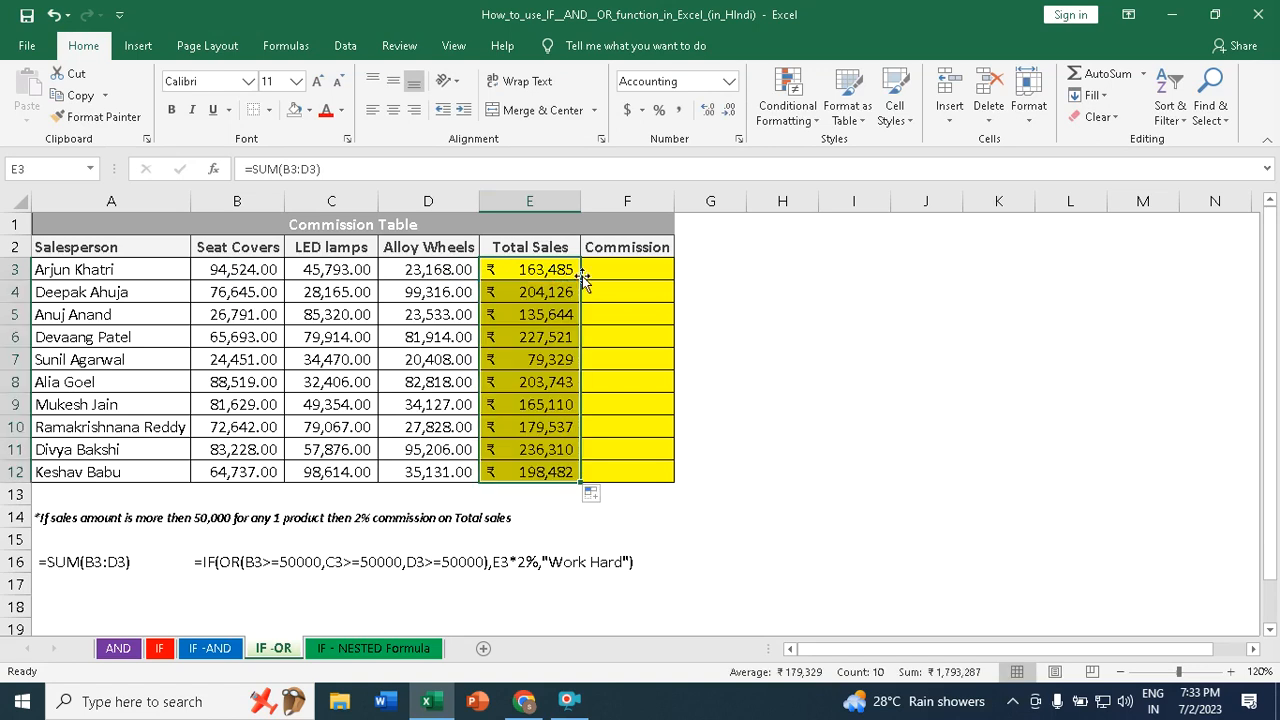
Begin the commission formula in F3 with an OR test nested inside IF, using B3>=50000 as its first condition.
click(633, 268)
text(=if)
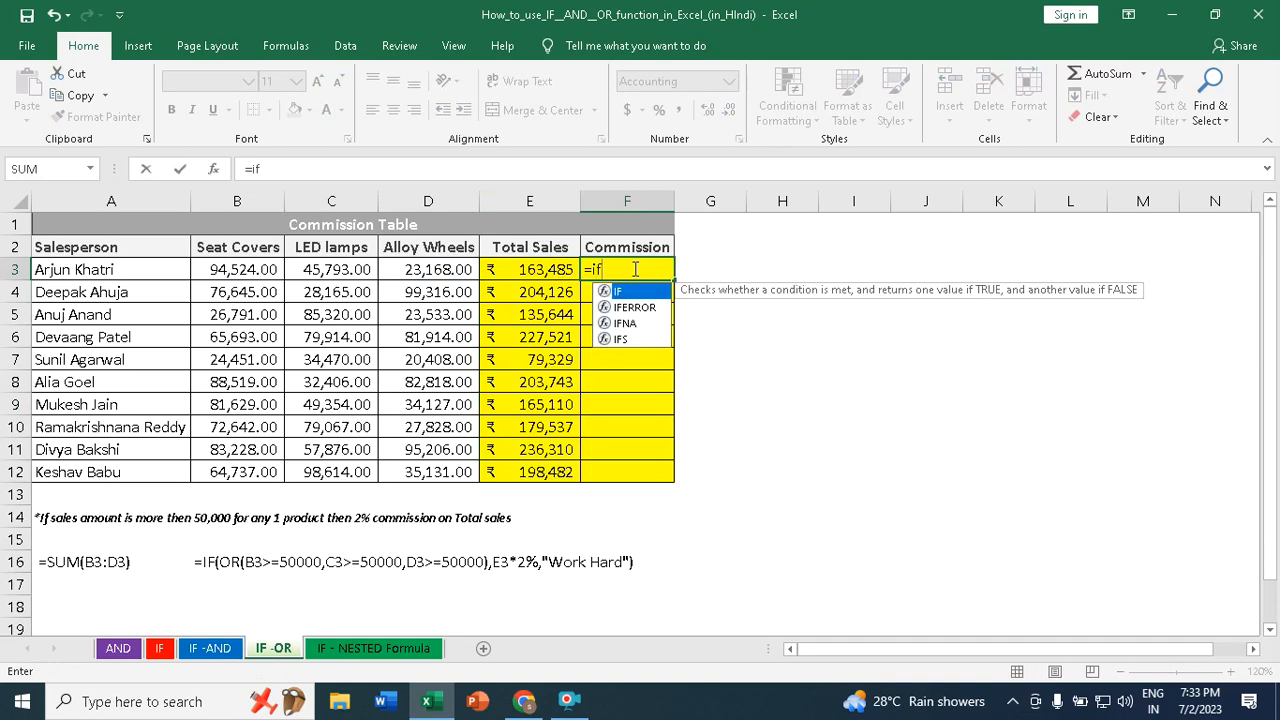
key(Tab)
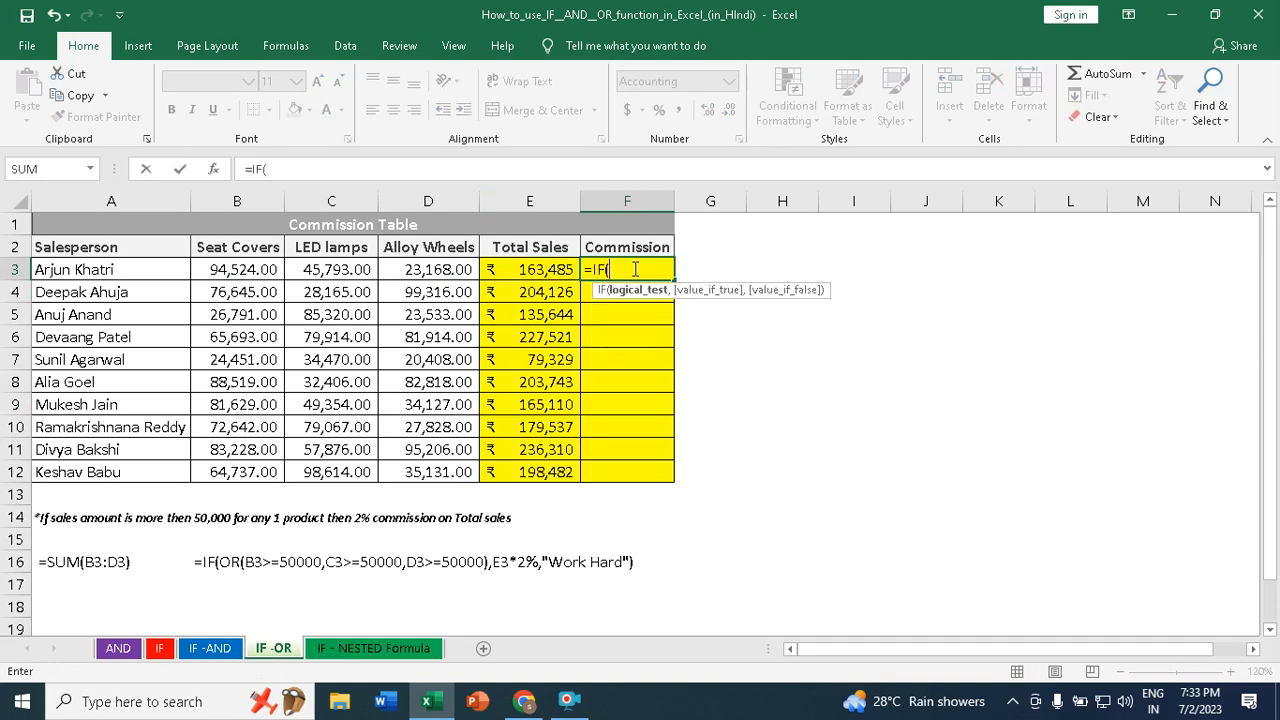
text(or)
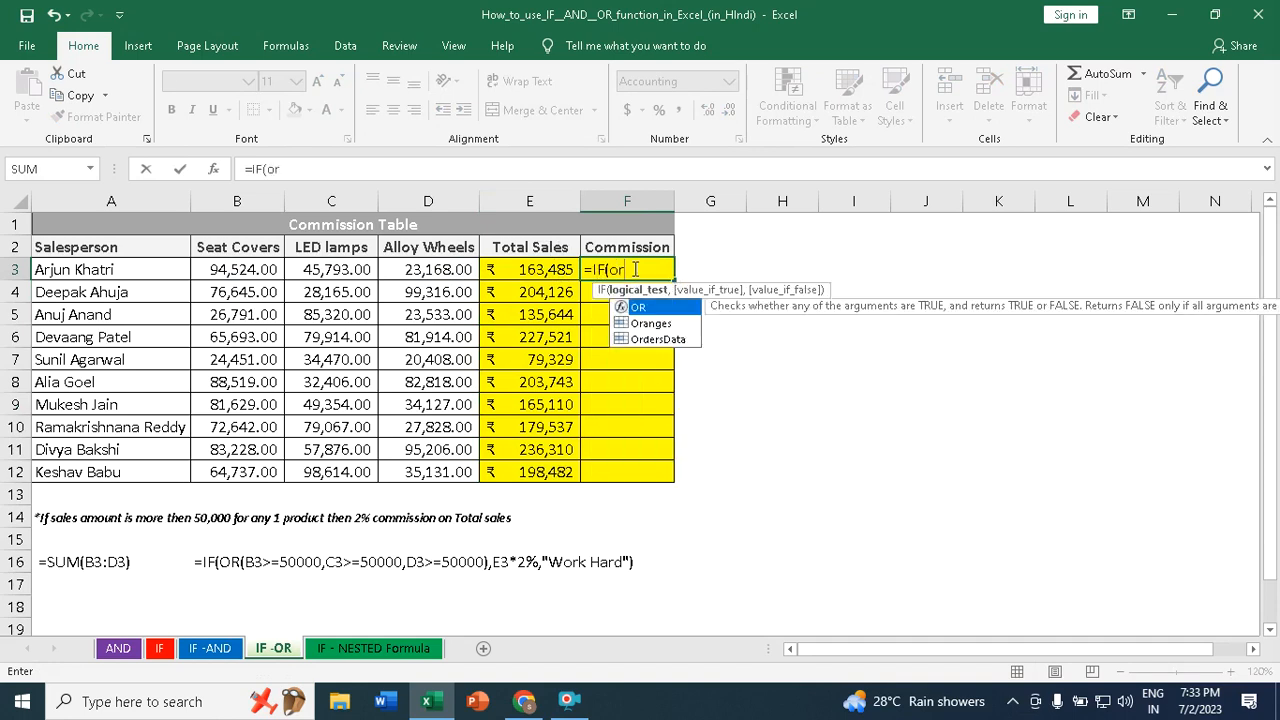
key(Tab)
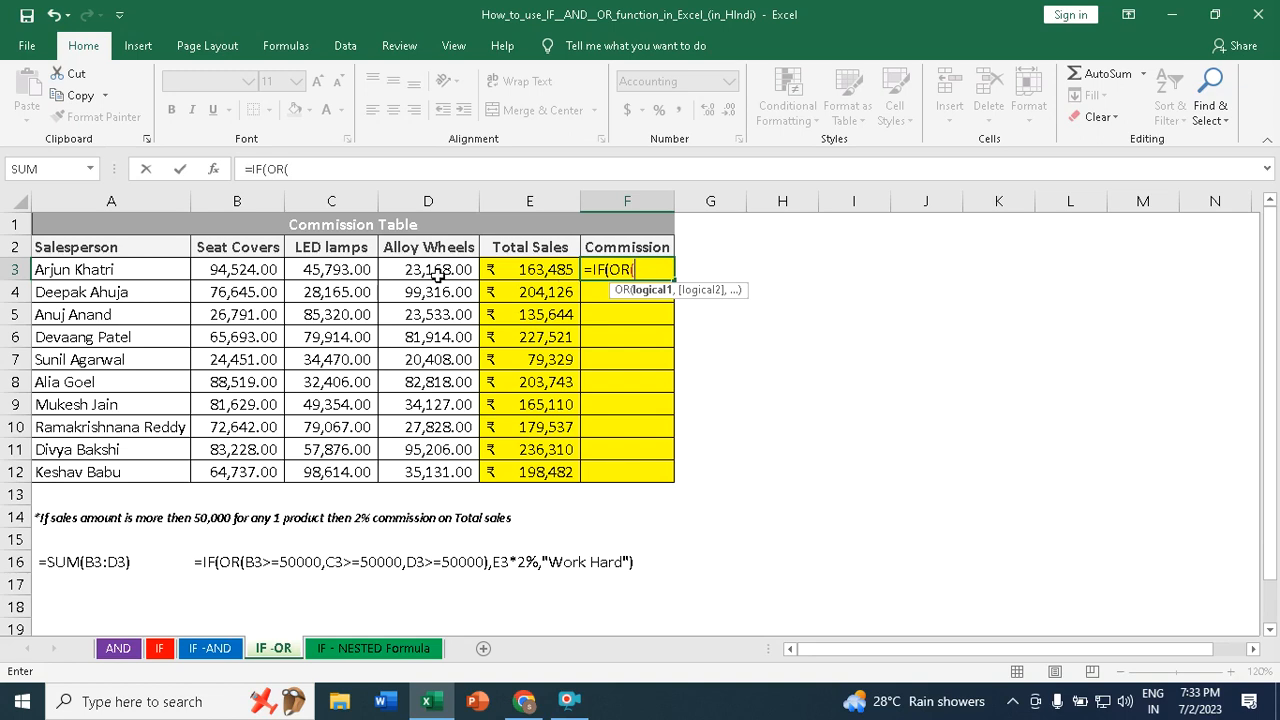
click(258, 270)
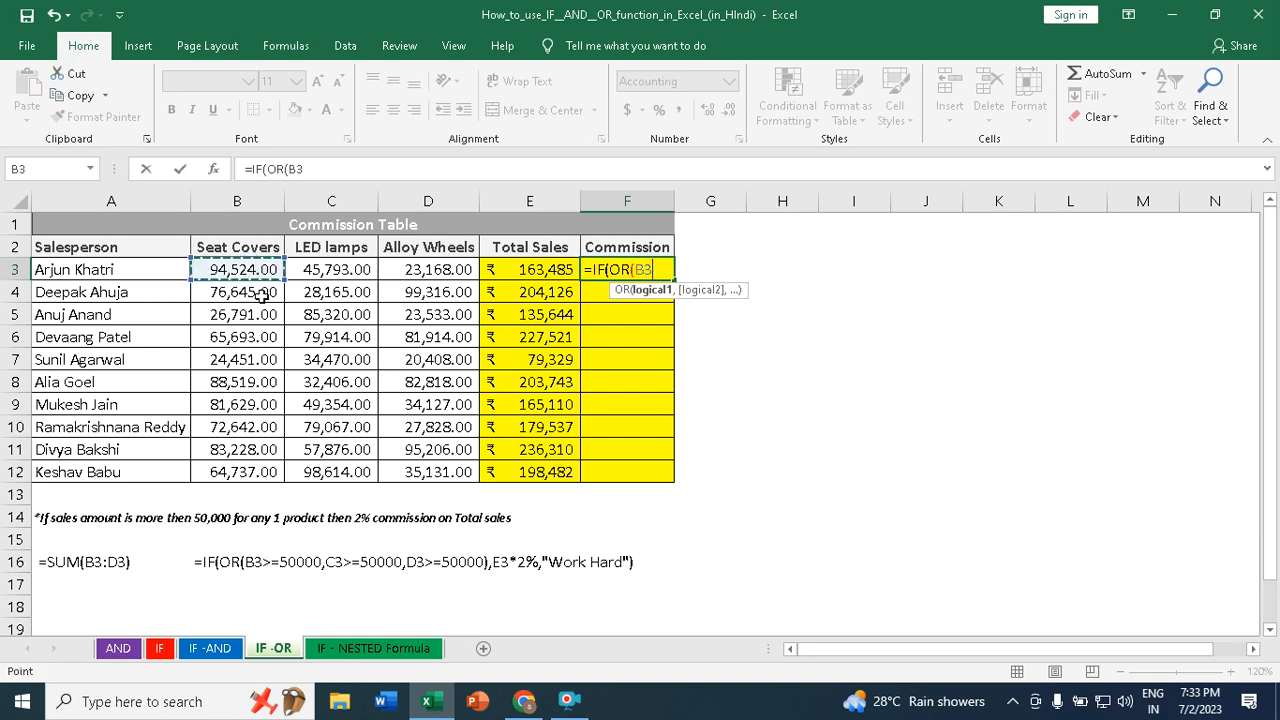
text(>=50)
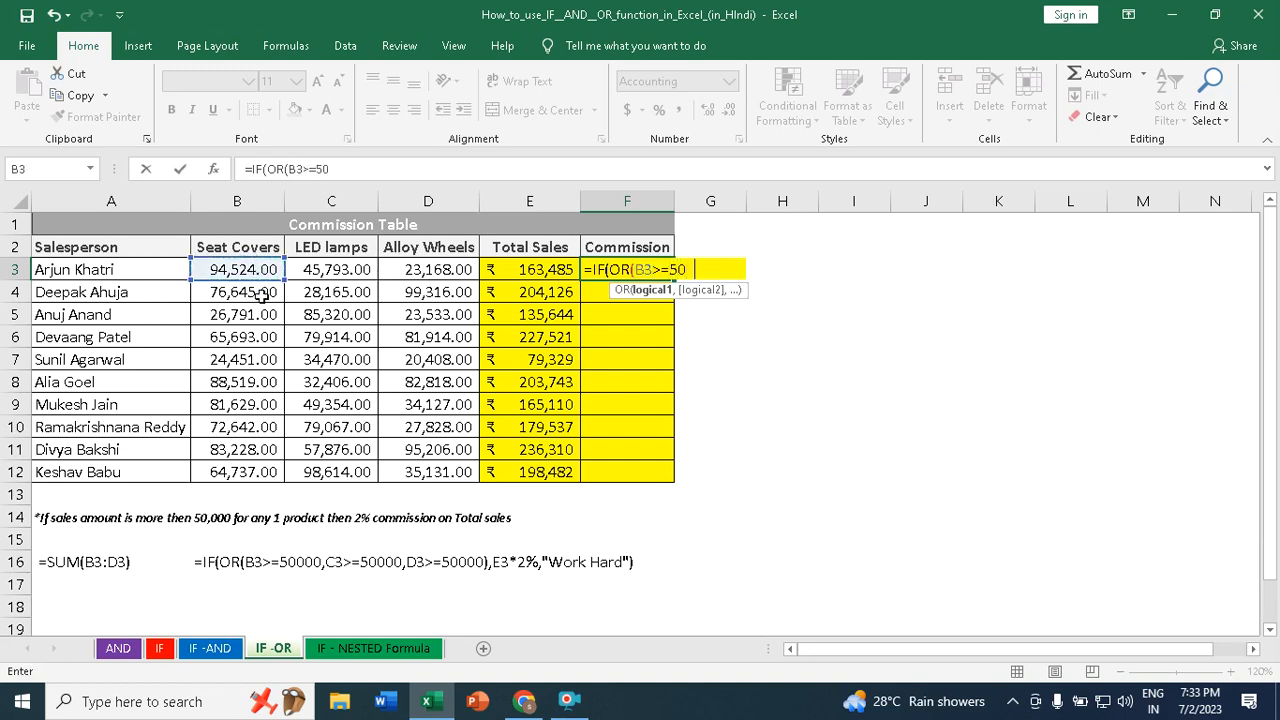
text(000,)
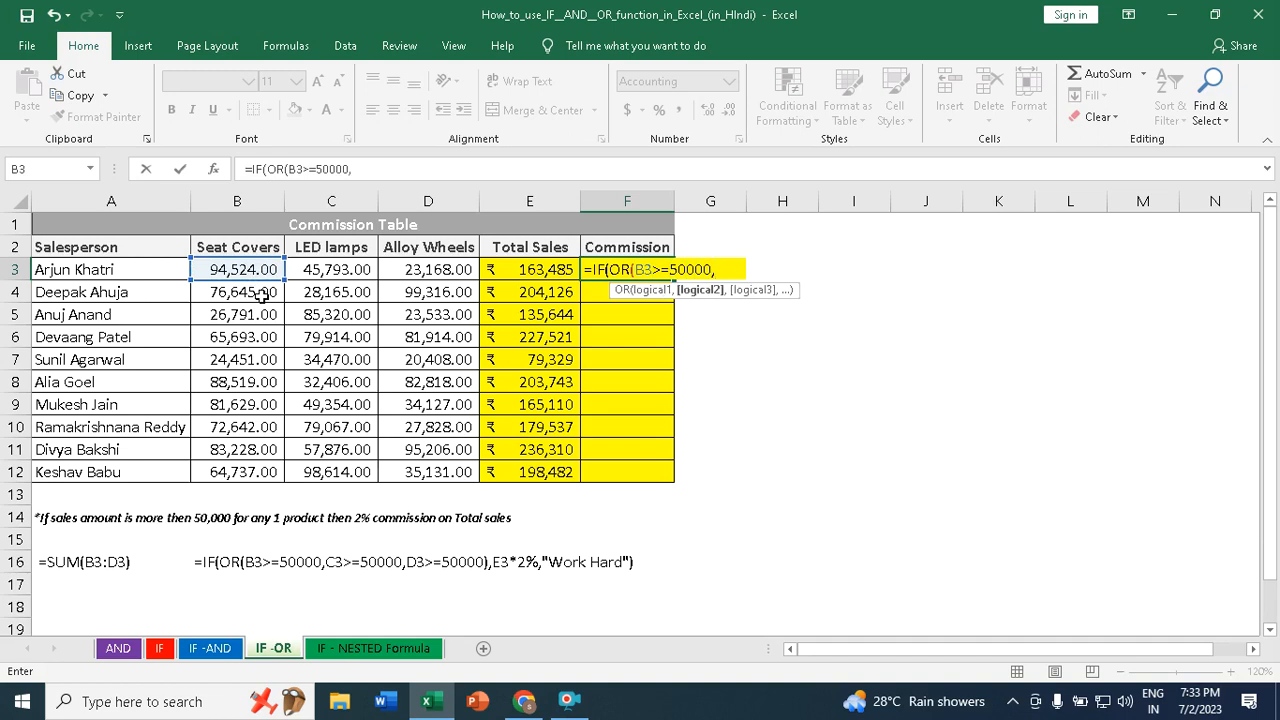
Add C3>=50000 and D3>=50000 as the second and third conditions, and close the OR test.
click(343, 270)
text(>=50000)
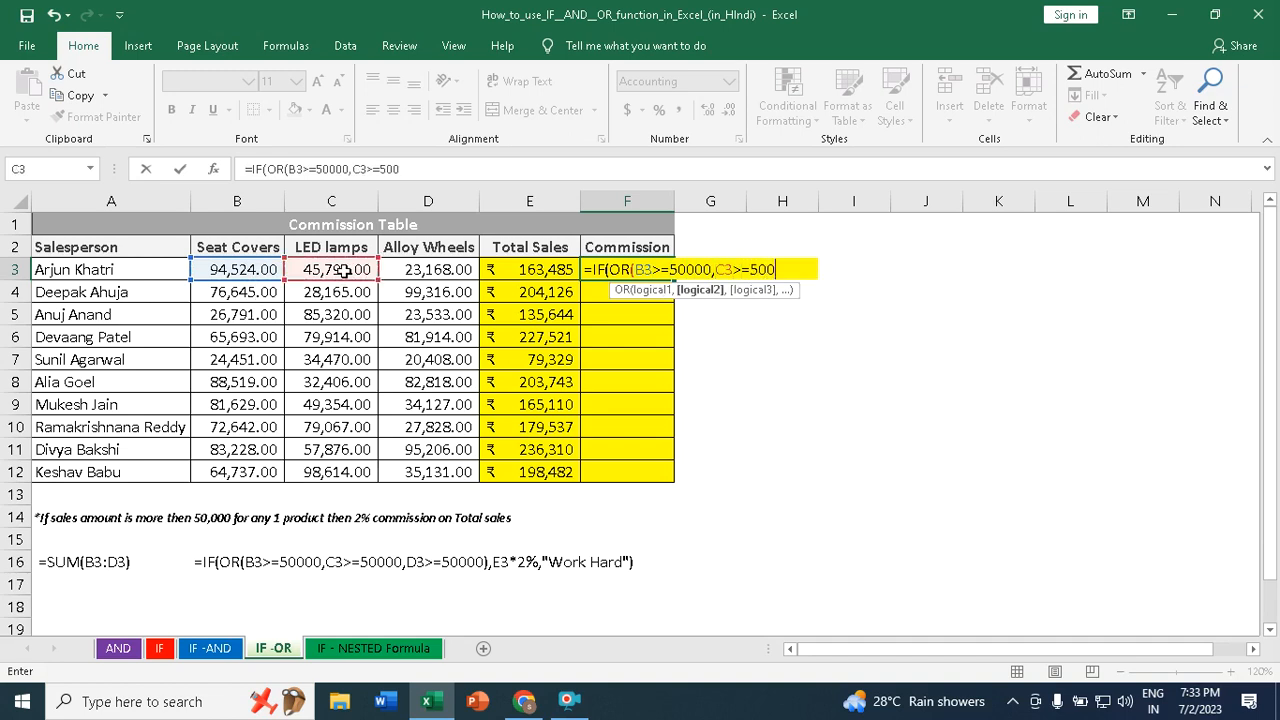
text(,)
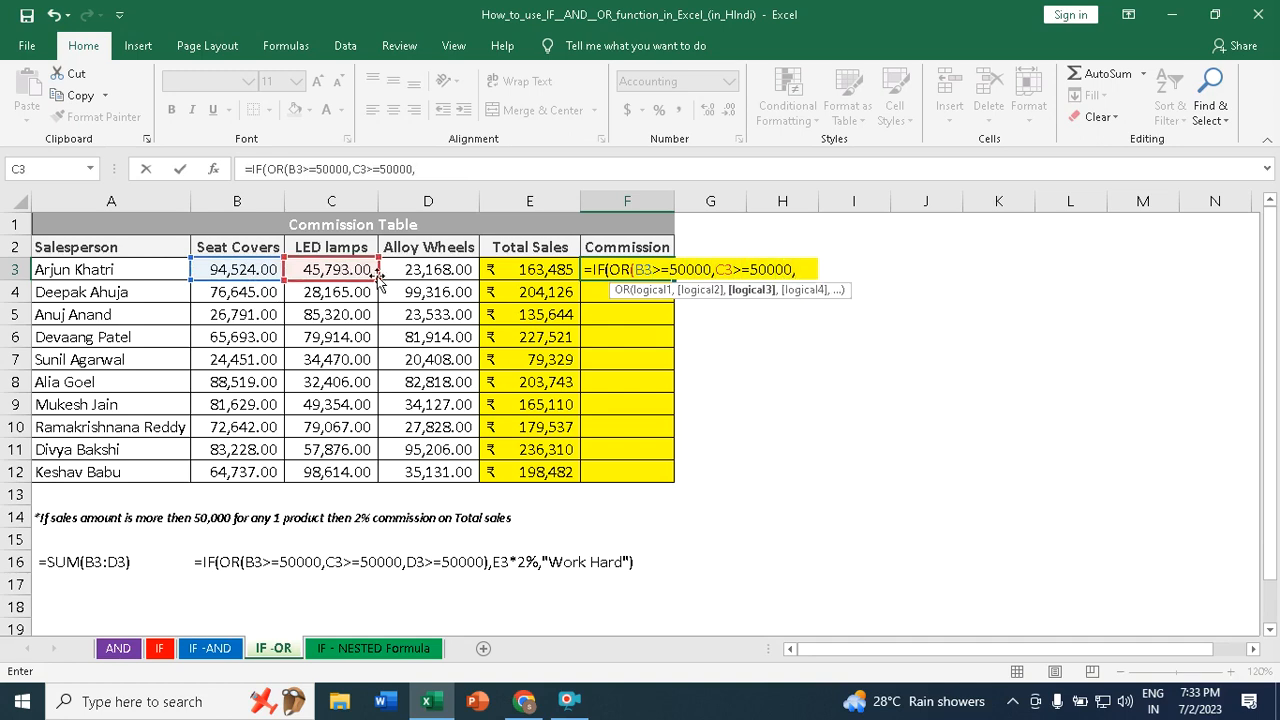
click(428, 264)
text(>=50000)
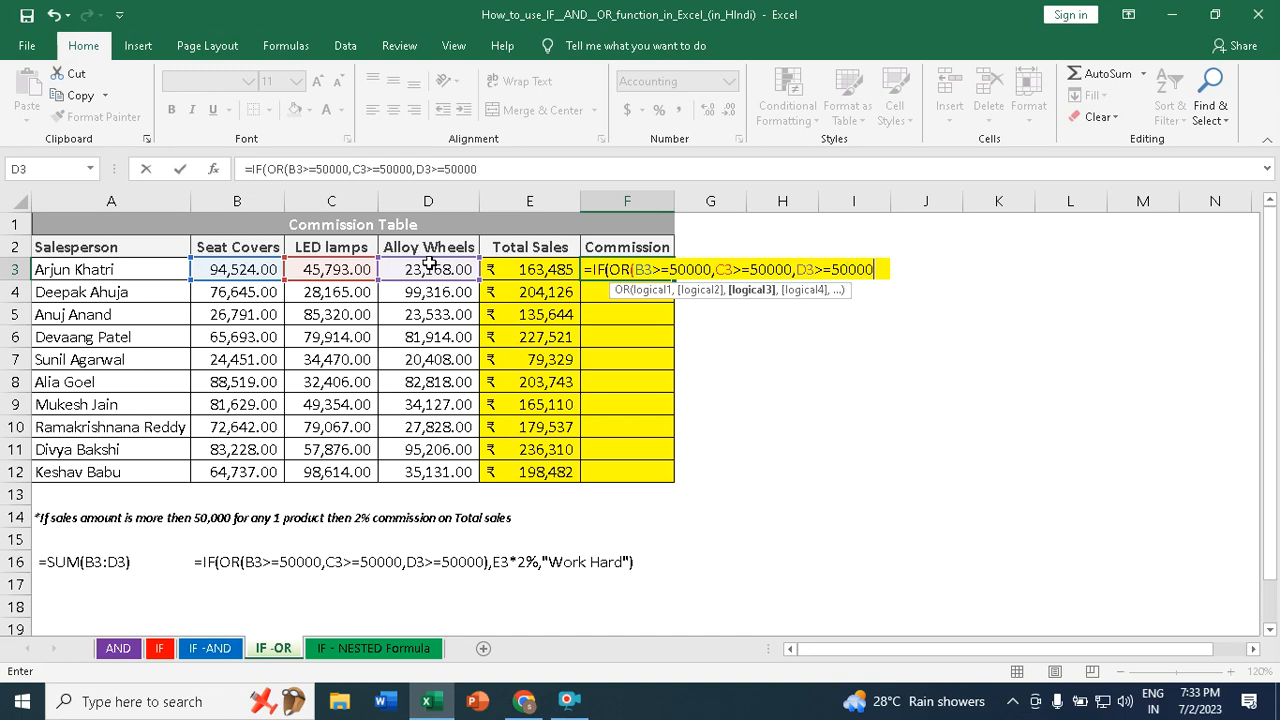
text())
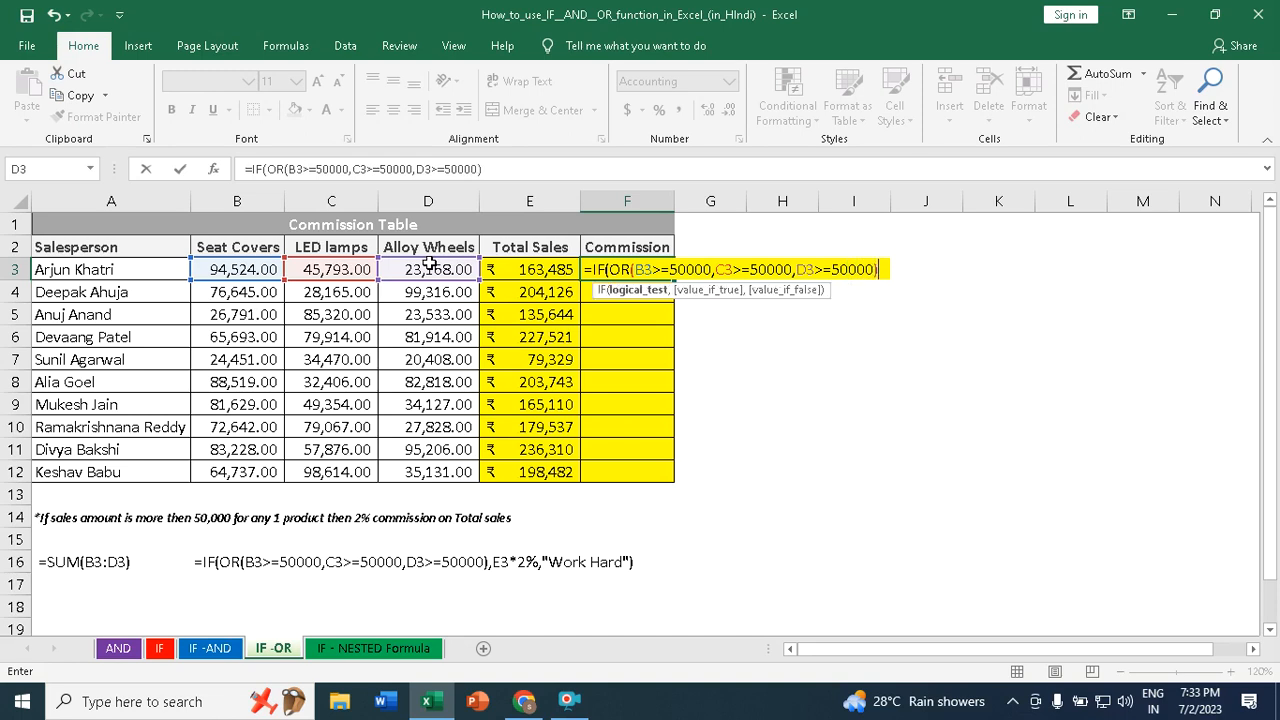
Complete the F3 formula with E3*2% as the true value and "Work Hard" as the false value.
text(,)
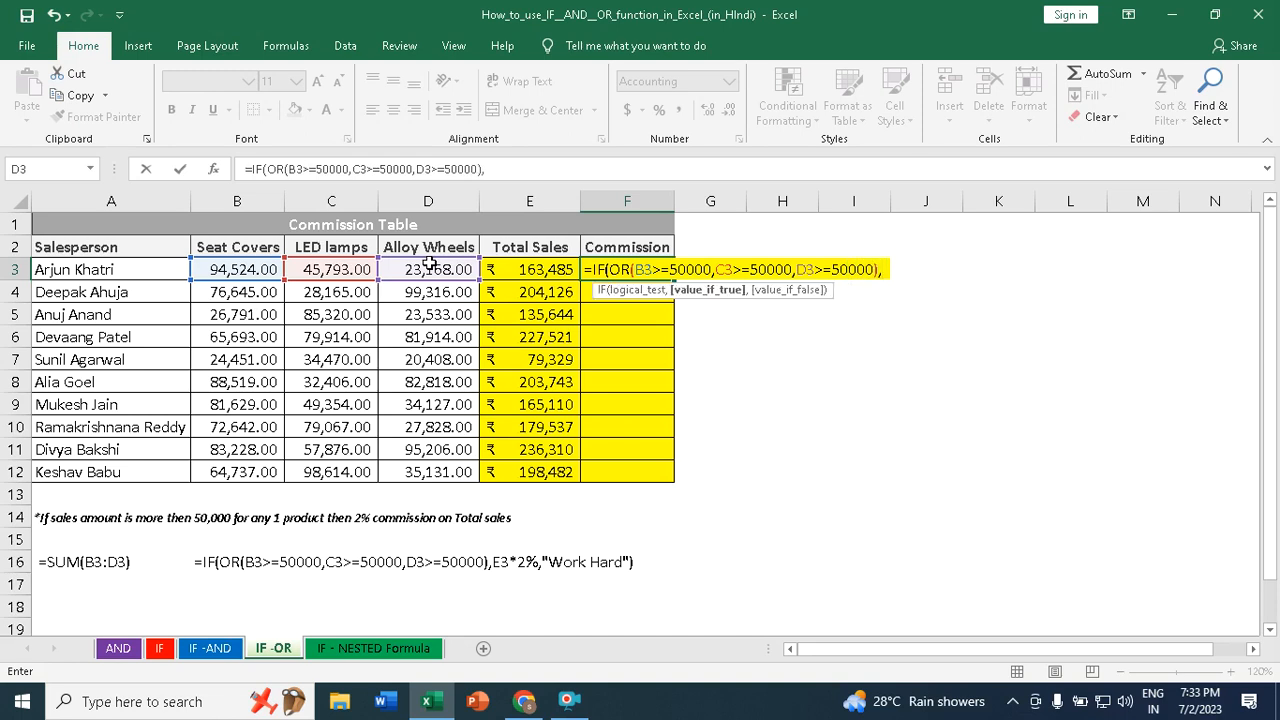
click(553, 272)
text(*2)
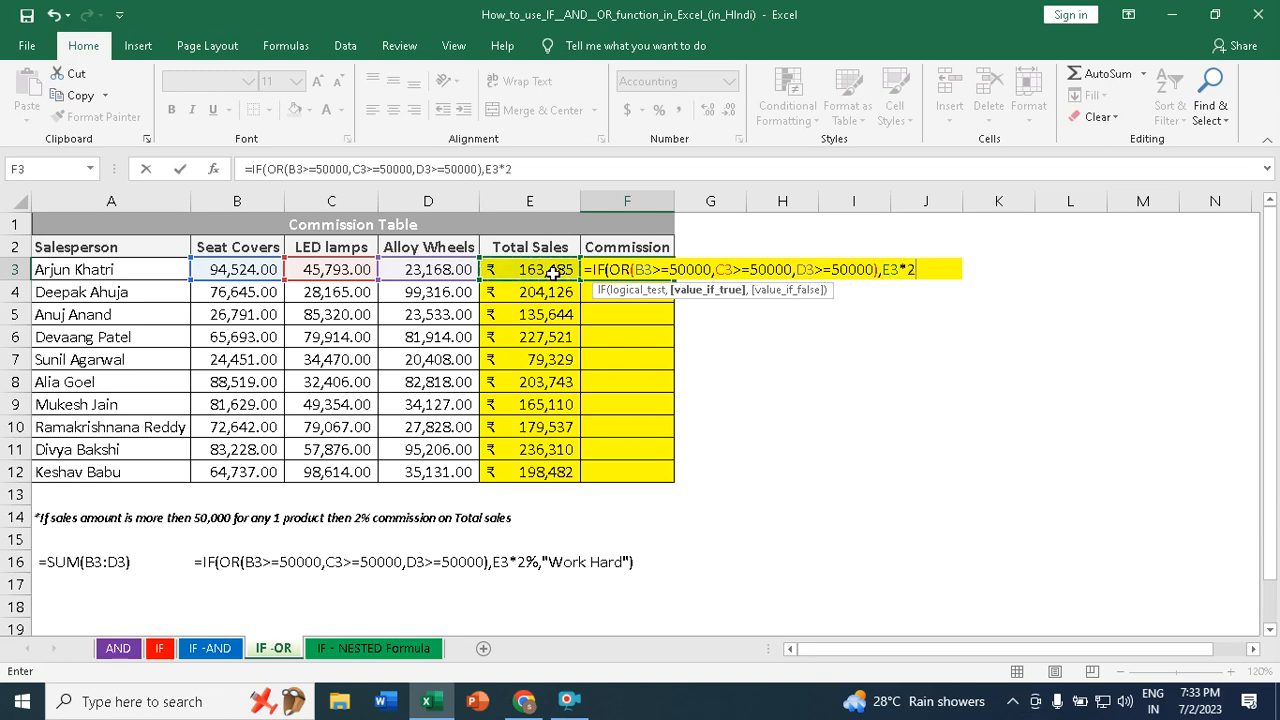
text(%,)
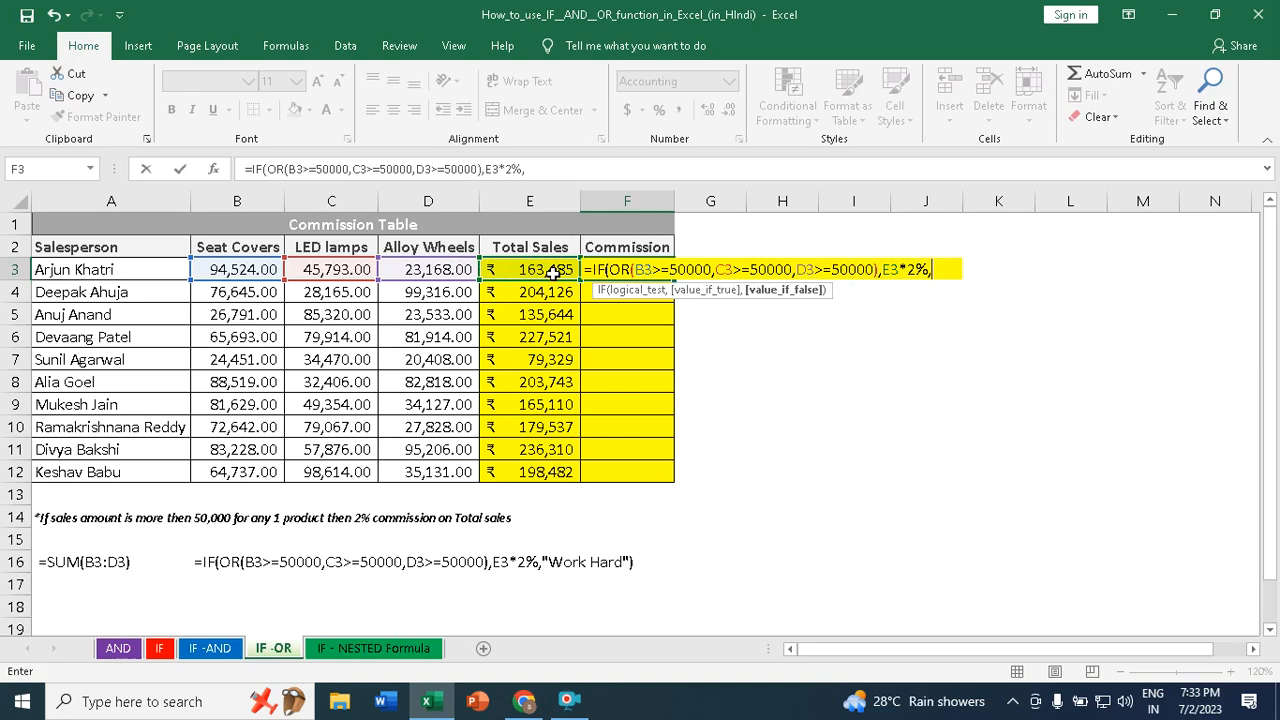
text("Wo)
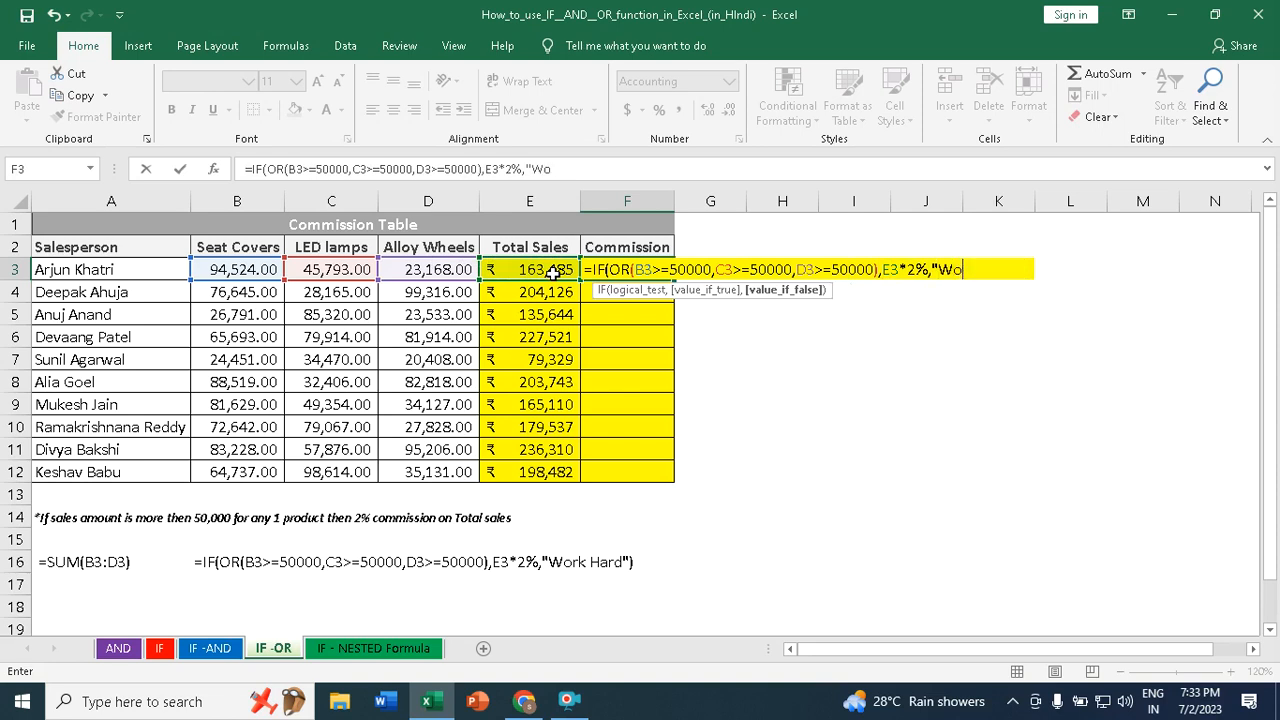
text(rk Hard)
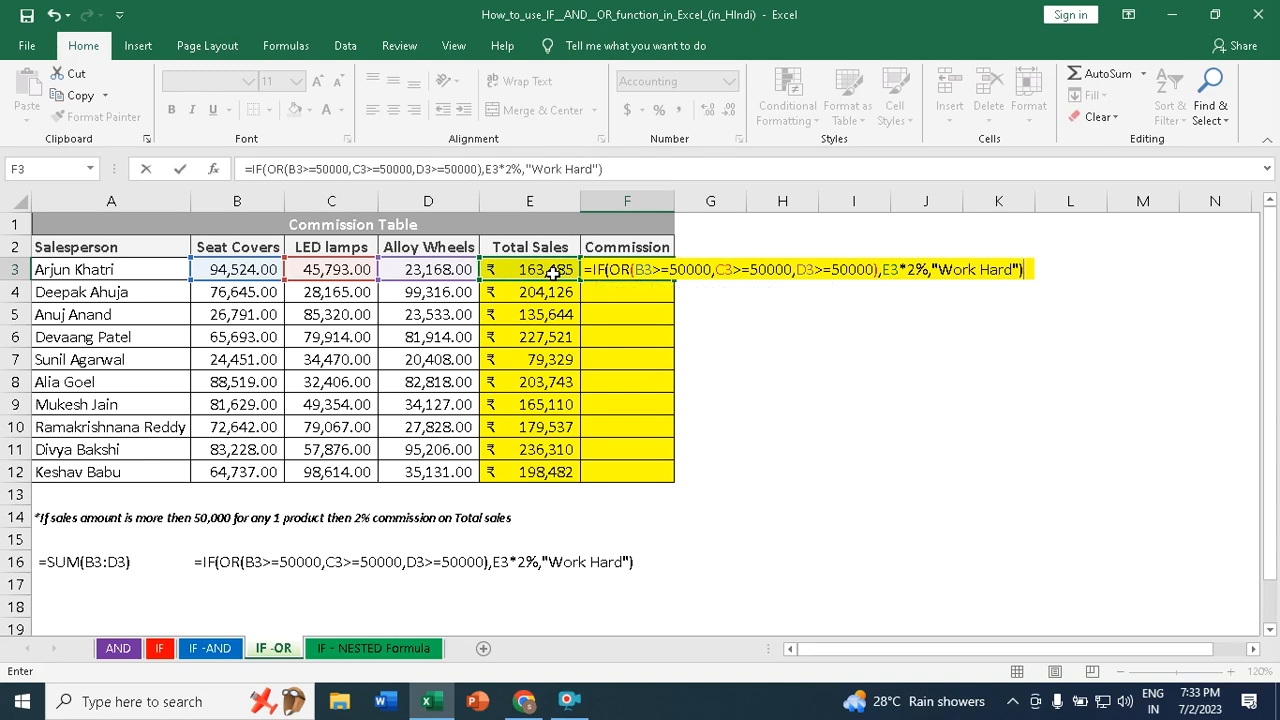
key(Return)
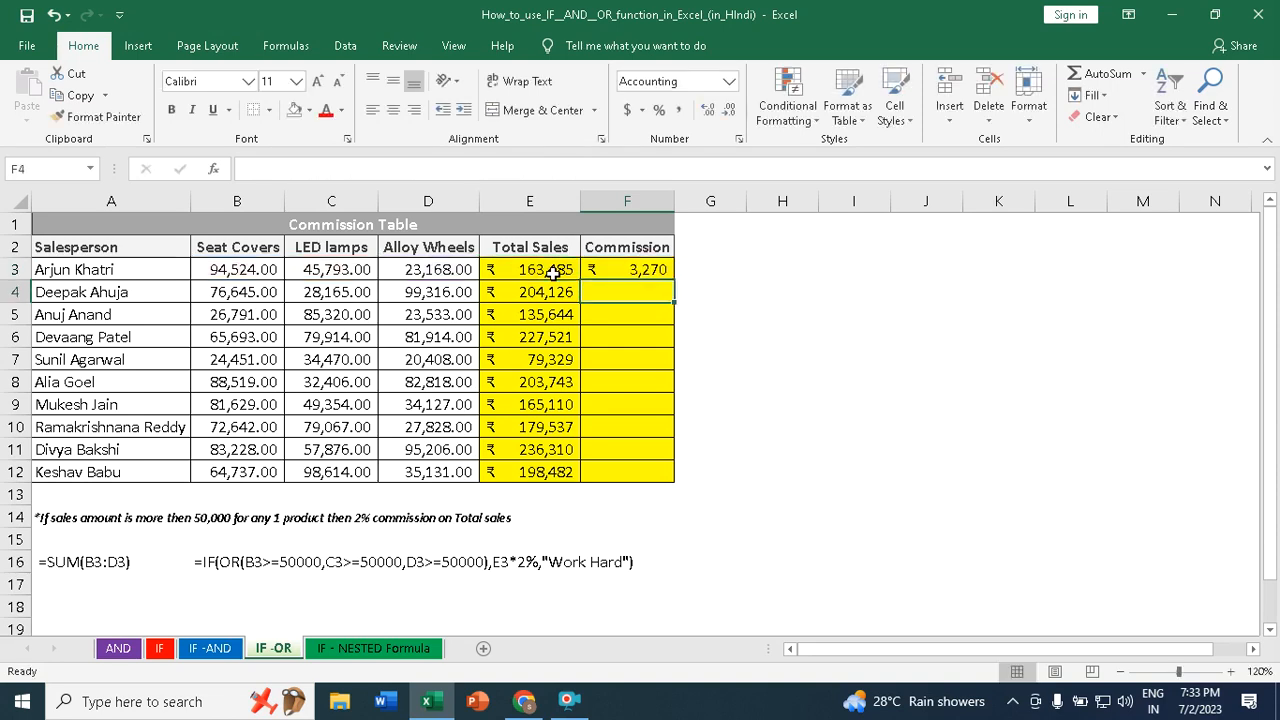
Check the row 3 product sales against the commission condition, and copy the F3 formula down through F12.
click(644, 265)
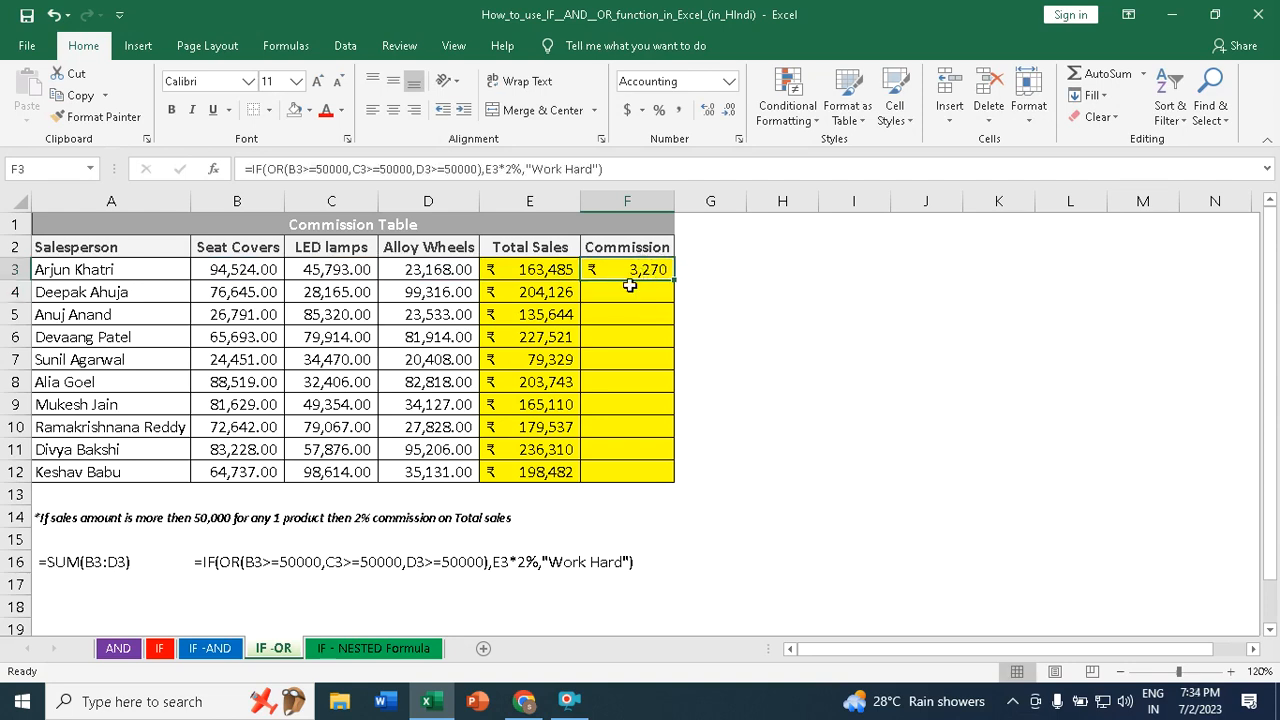
click(252, 268)
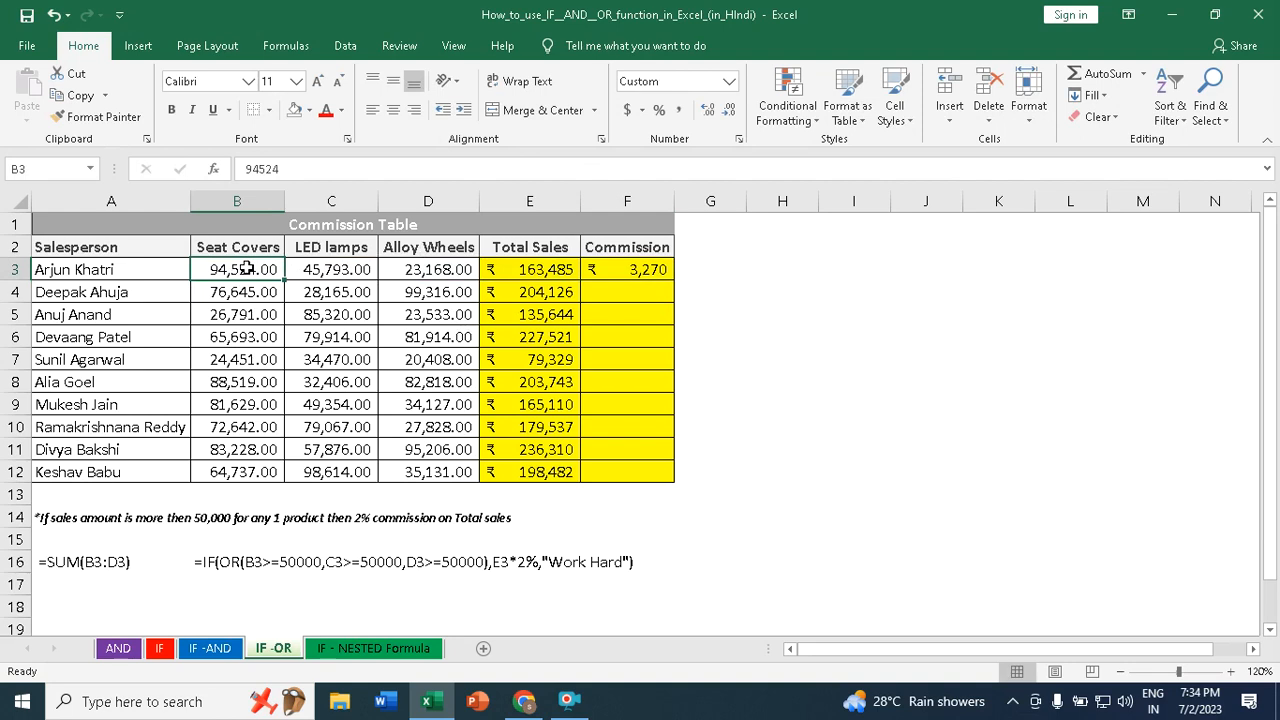
click(318, 272)
click(428, 272)
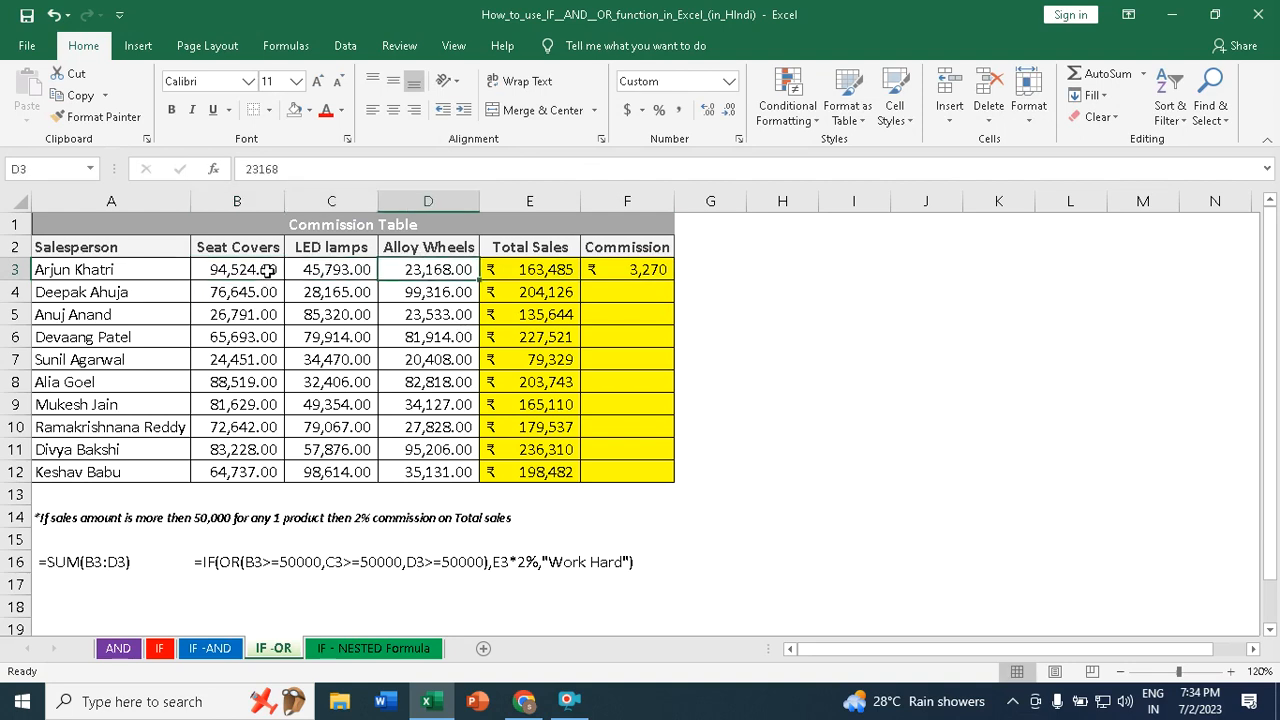
drag(355, 272, 435, 277)
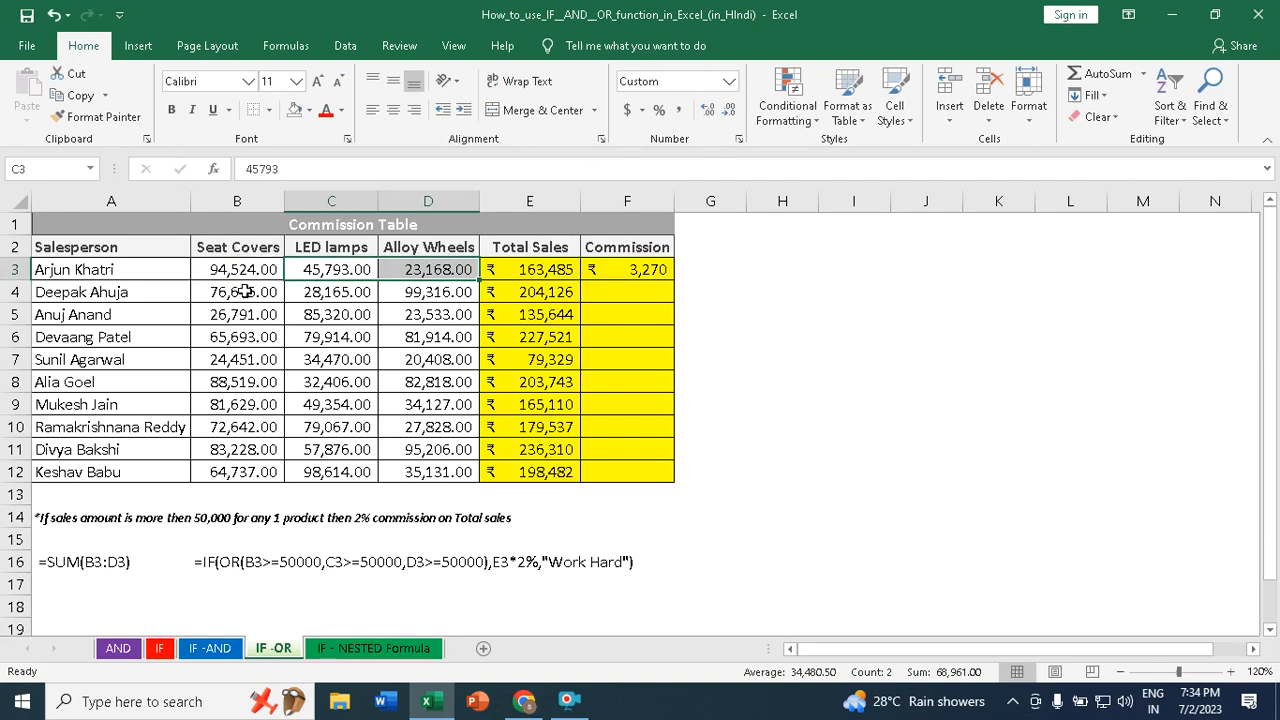
click(641, 271)
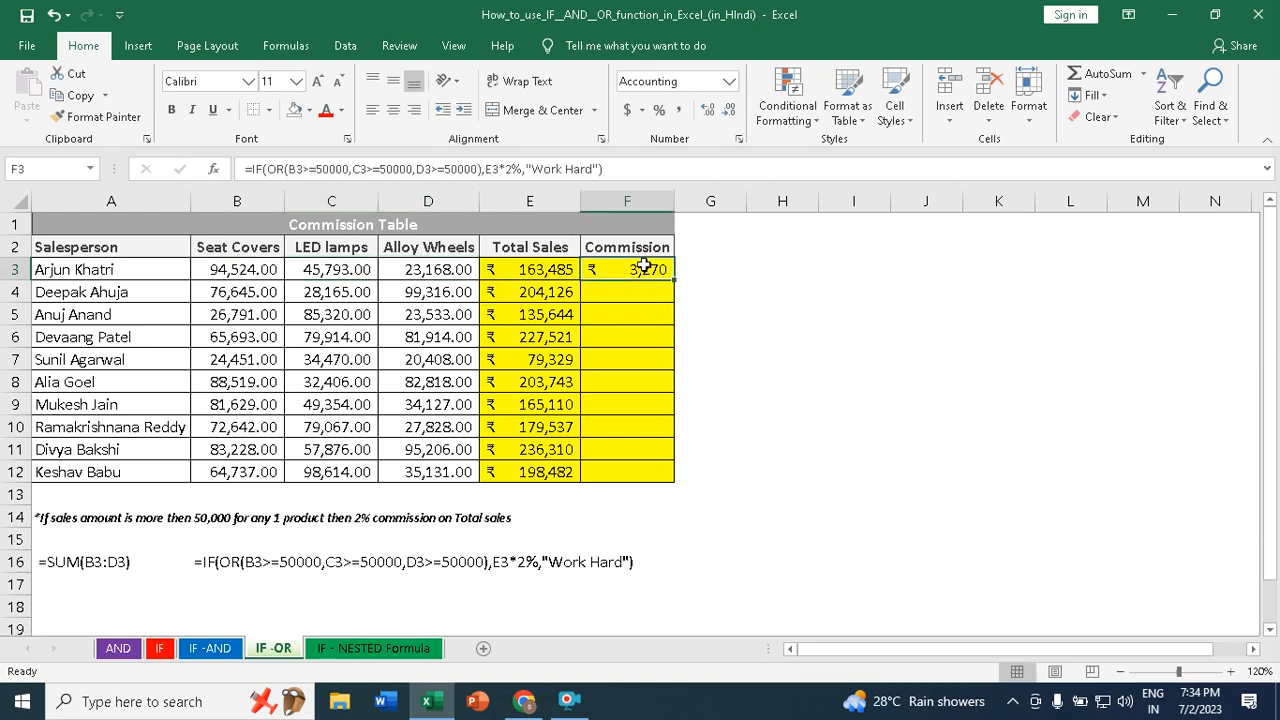
drag(672, 280, 685, 474)
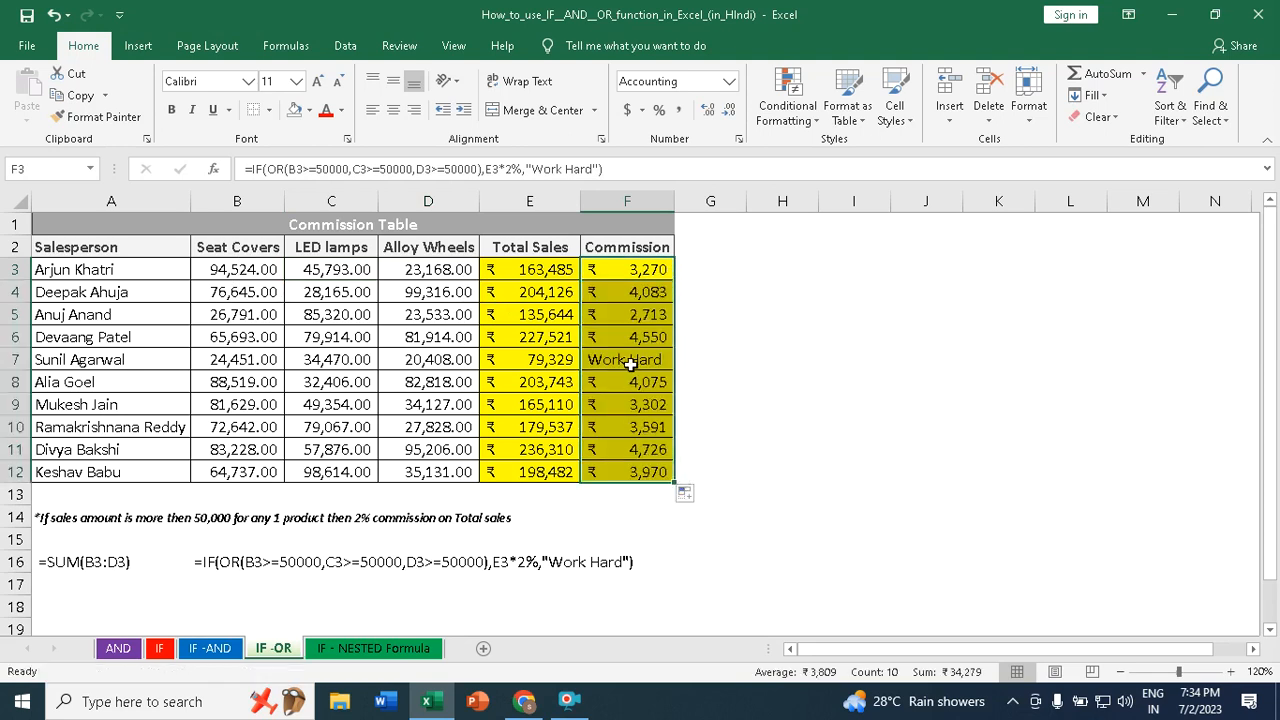
Check the Seat Covers, LED lamps and Alloy Wheels amounts in row 7 against the 50,000 commission condition.
click(232, 360)
click(336, 362)
click(424, 362)
click(271, 362)
click(368, 359)
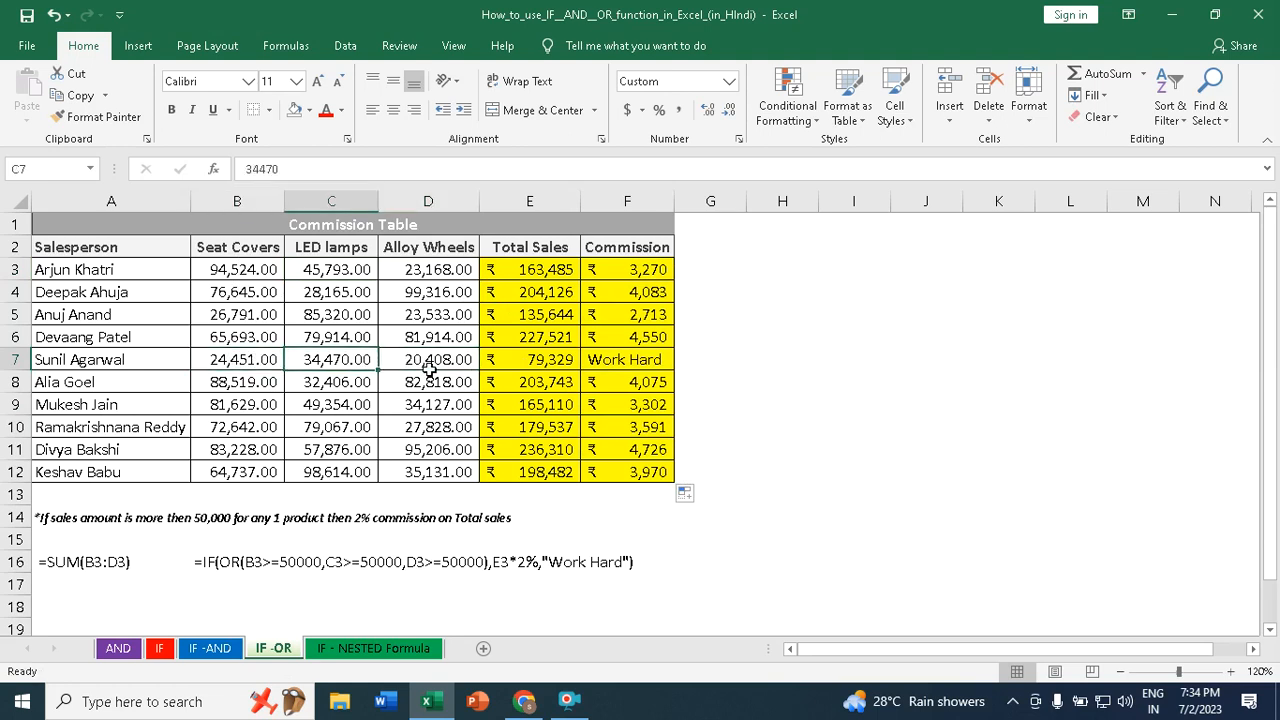
click(426, 362)
Try 50000 as the LED lamps amount in C7 to test the commission formula, and undo the change.
click(348, 359)
text(50000)
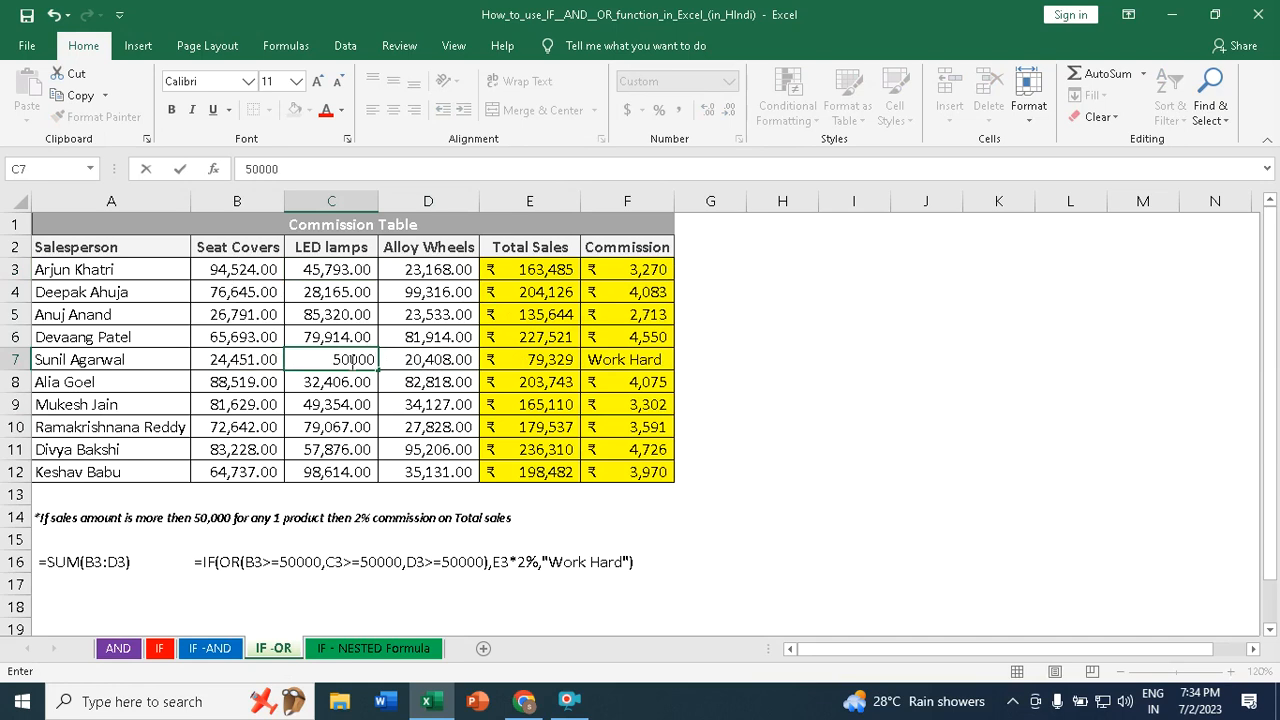
key(Return)
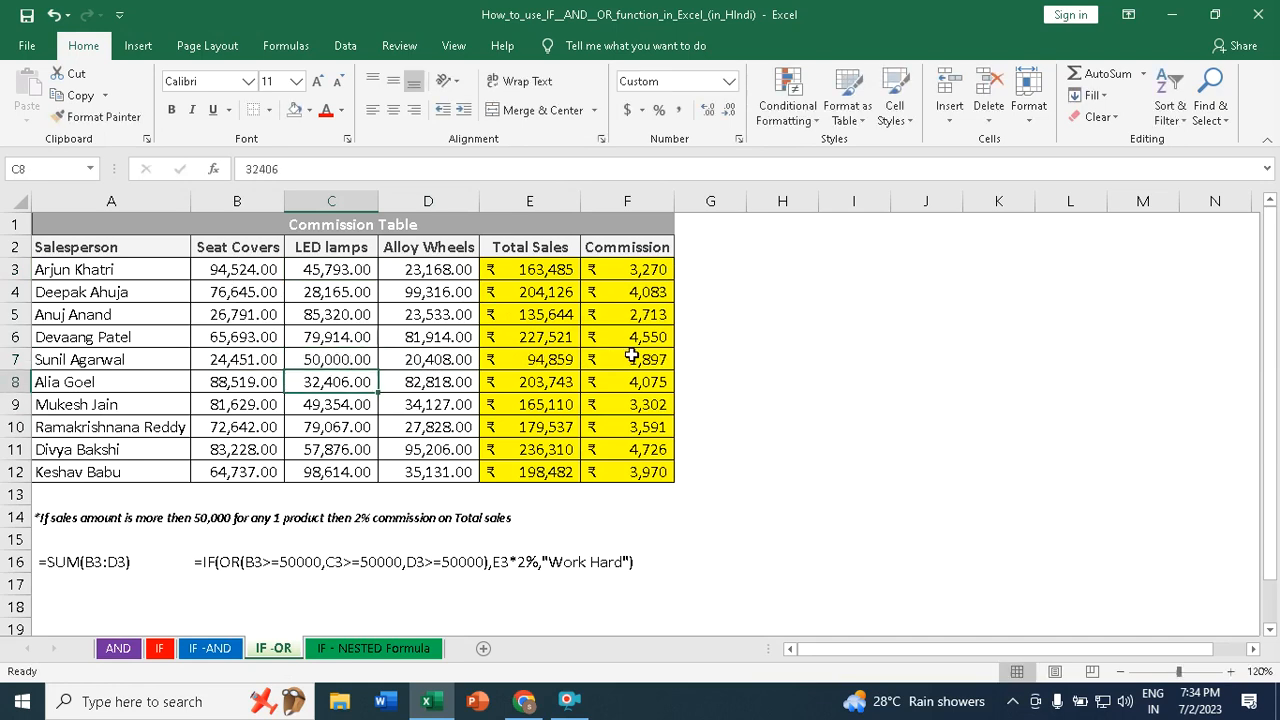
key(ctrl+z)
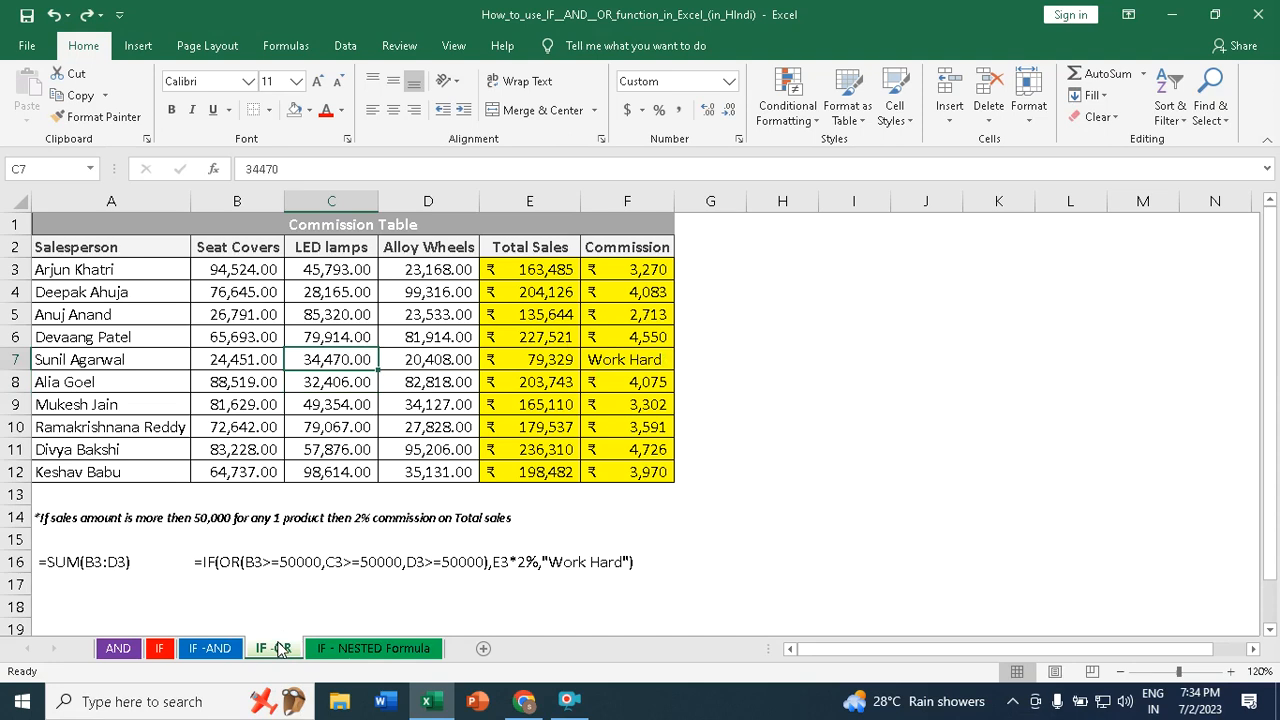
Switch to the IF - NESTED Formula worksheet, examine the subject marks from CA to FC, and select cell I3.
click(362, 652)
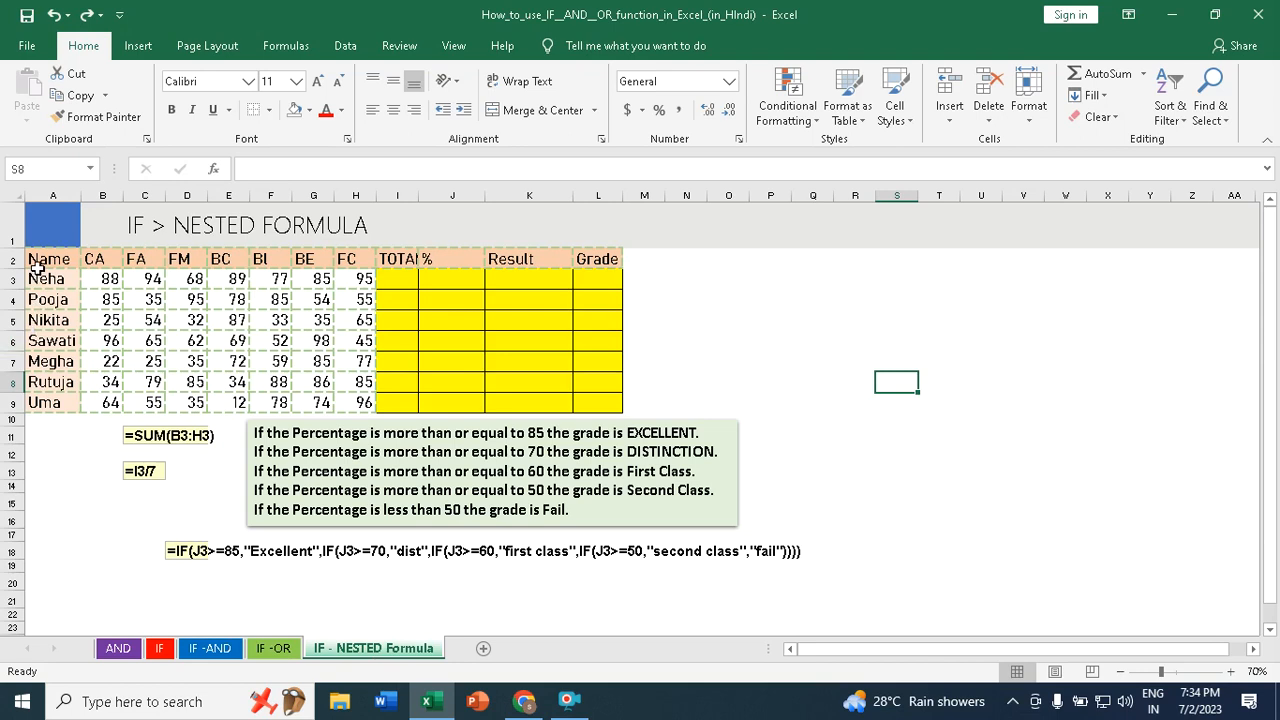
drag(118, 260, 360, 420)
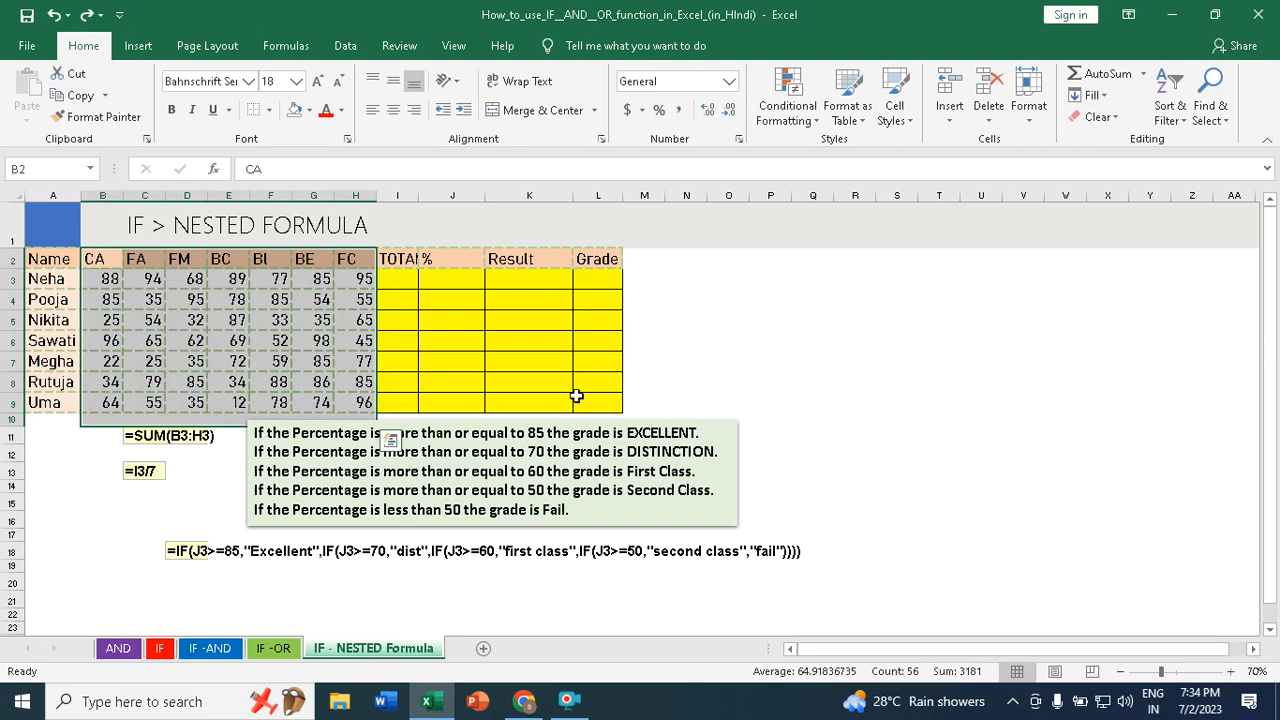
click(728, 382)
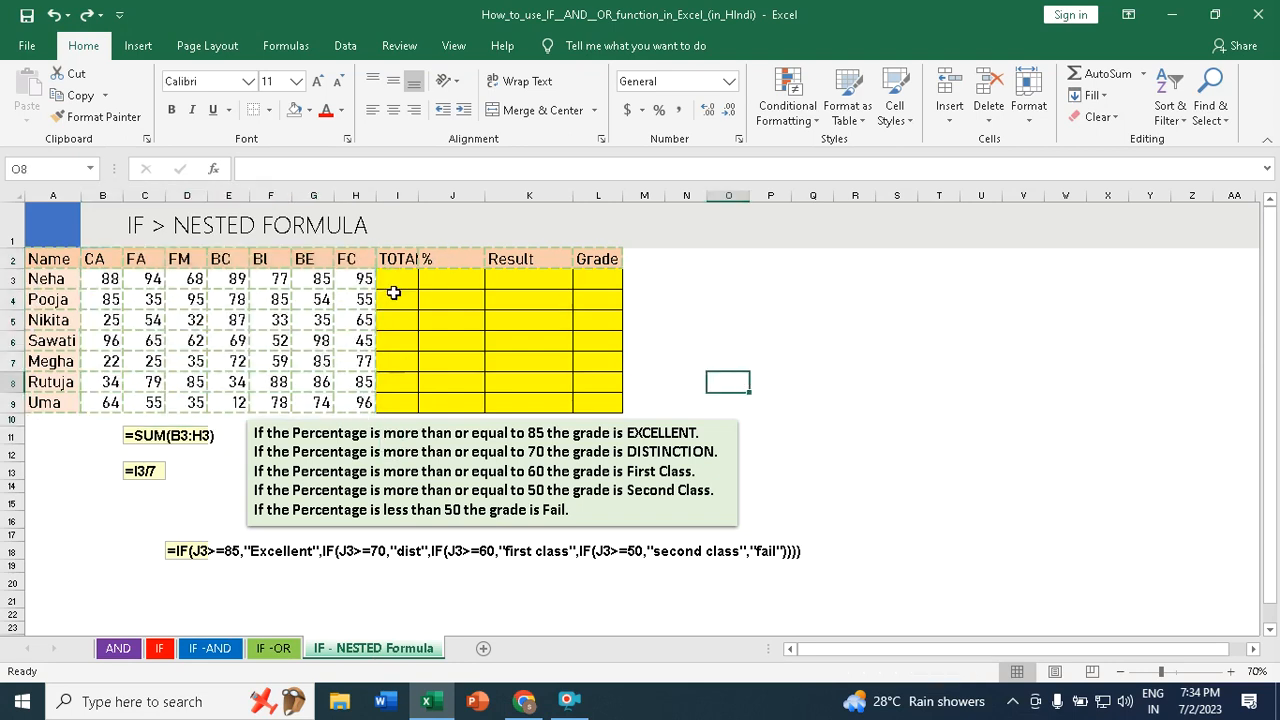
click(400, 281)
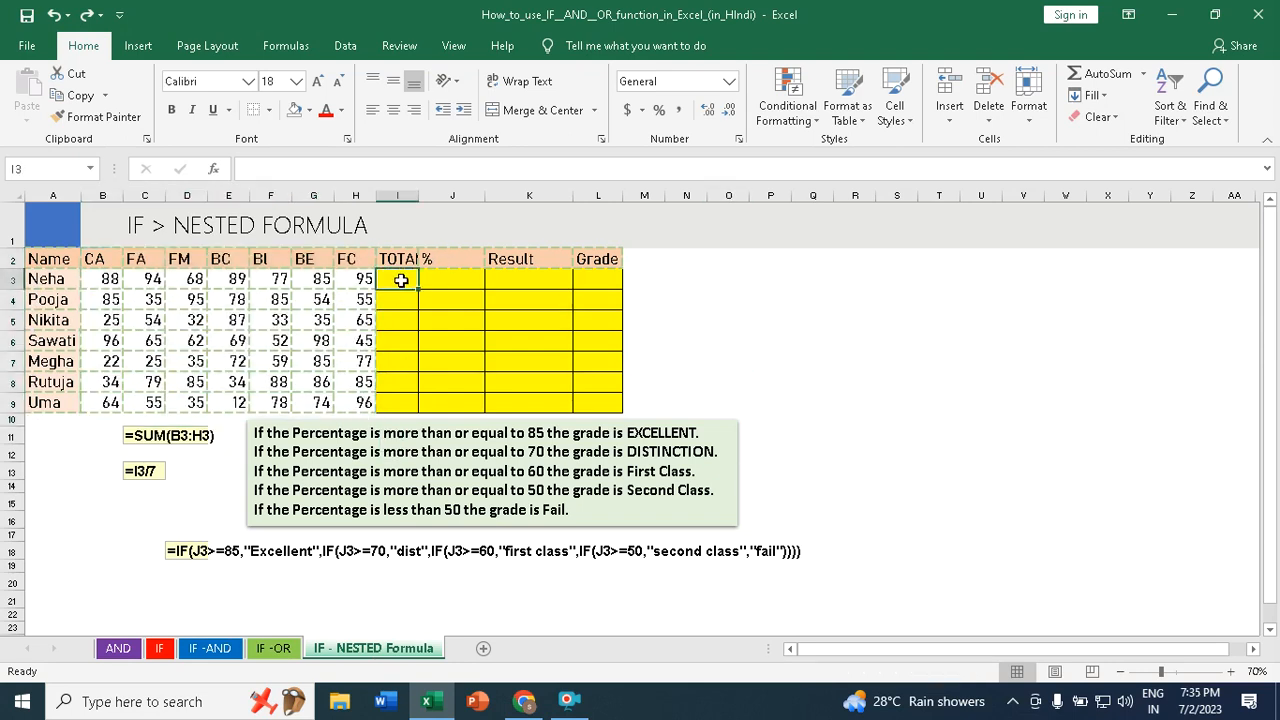
Total the first student's marks in I3 with =SUM(B3:H3) and copy the formula down through I9.
key(alt+equal)
key(ctrl+Return)
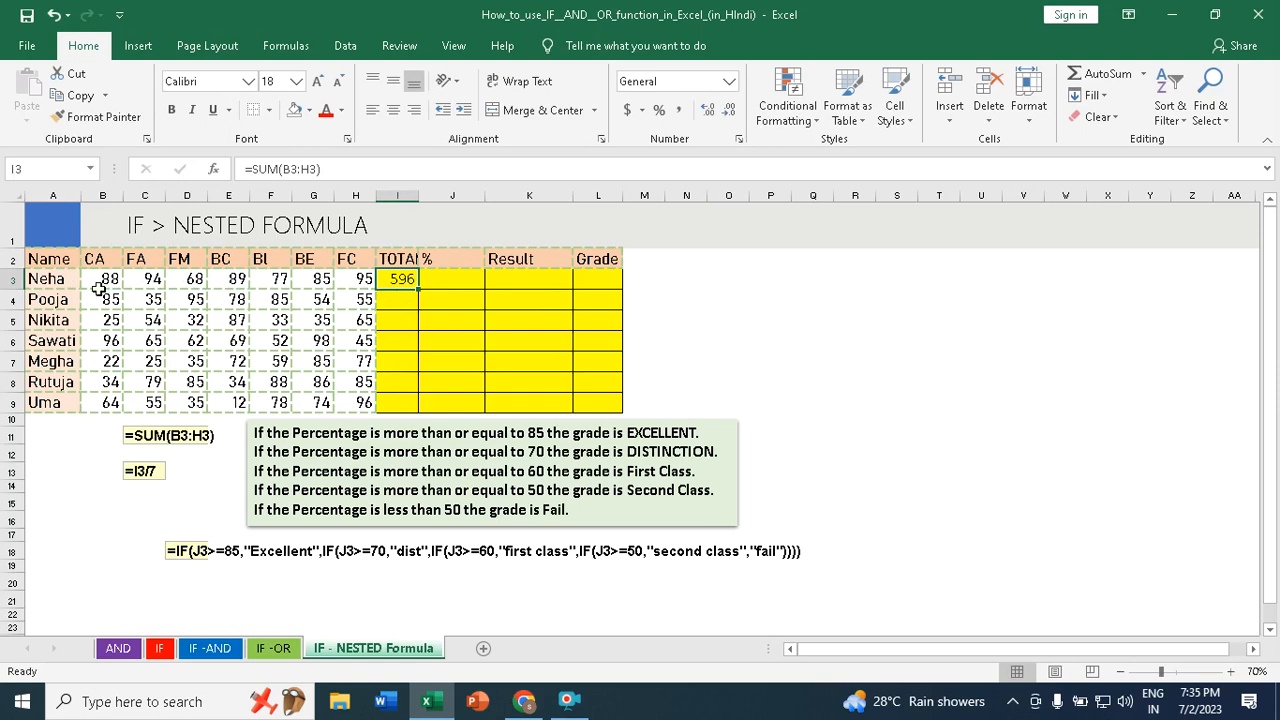
double_click(420, 290)
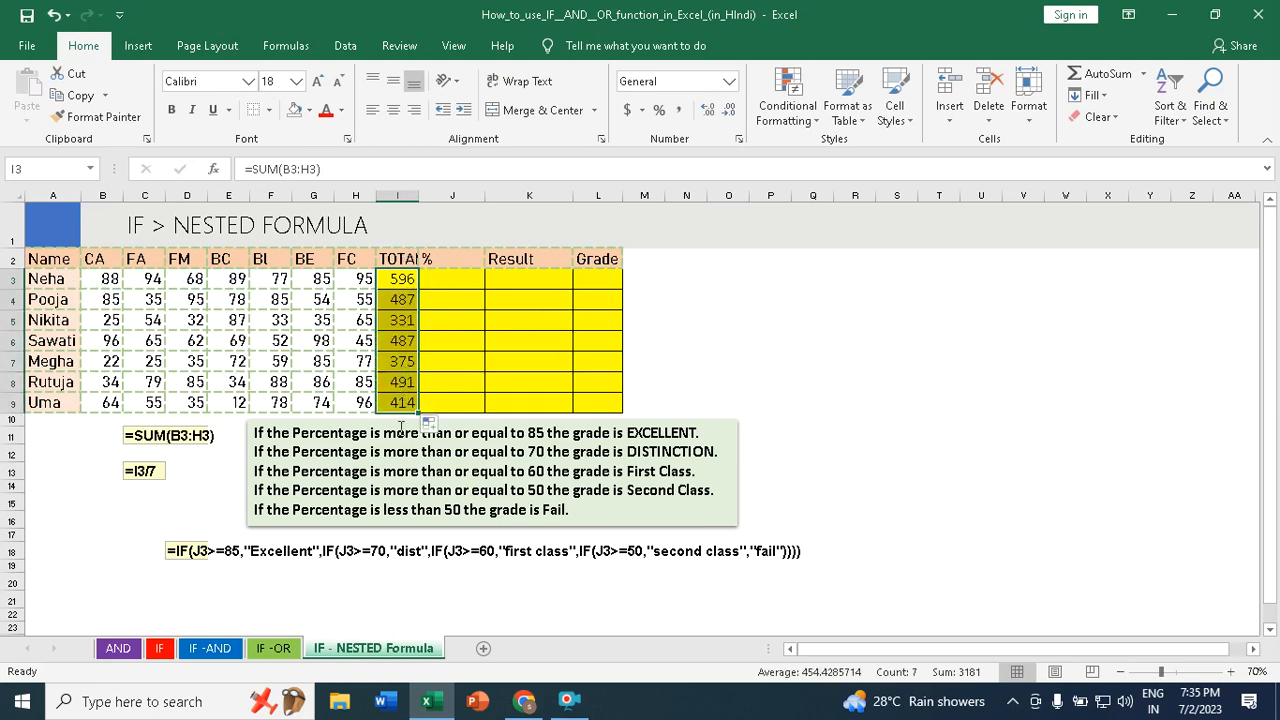
Calculate the percentage in J3 with =I3/7 and copy the formula down through J9.
click(440, 280)
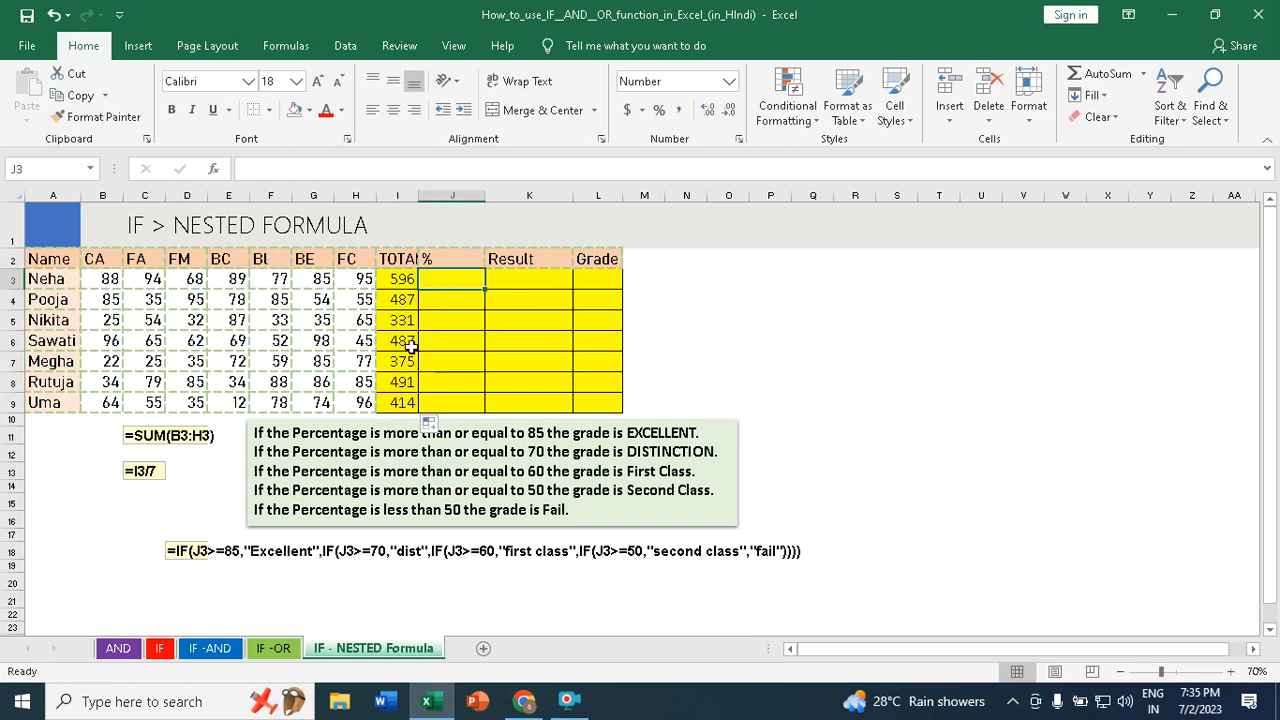
text(=)
click(403, 281)
text(/)
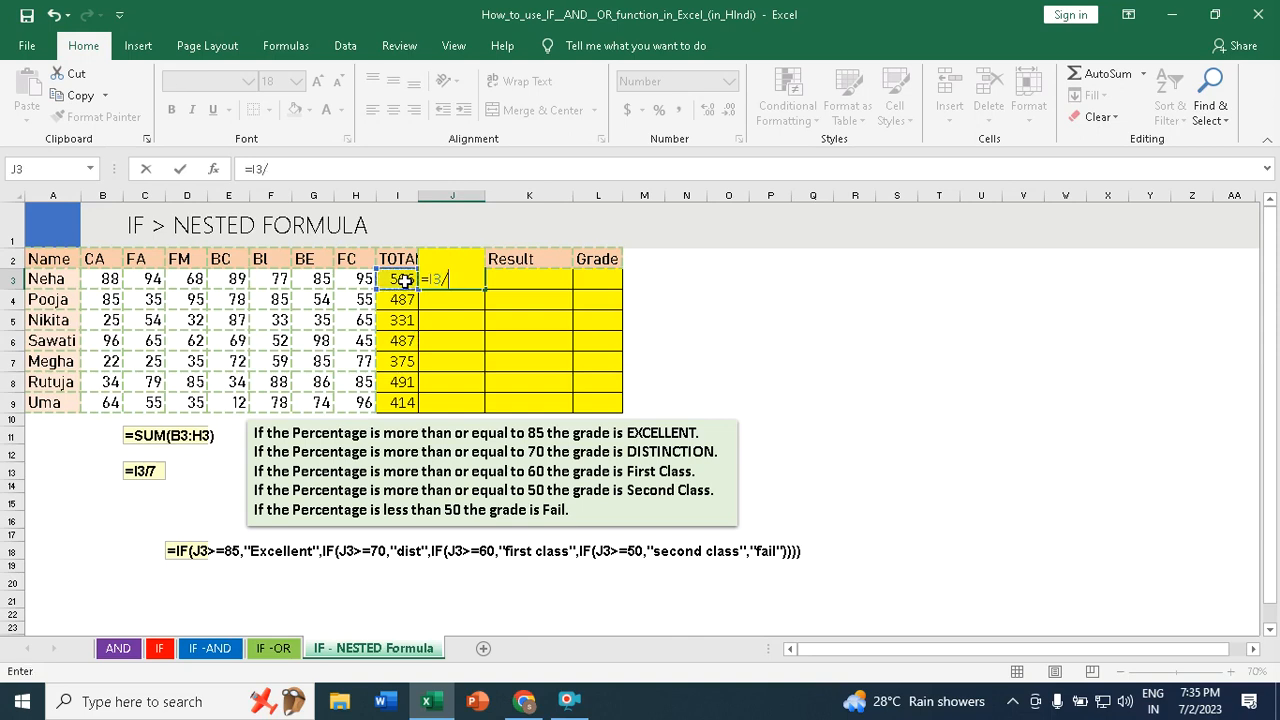
text(7)
key(Return)
click(452, 283)
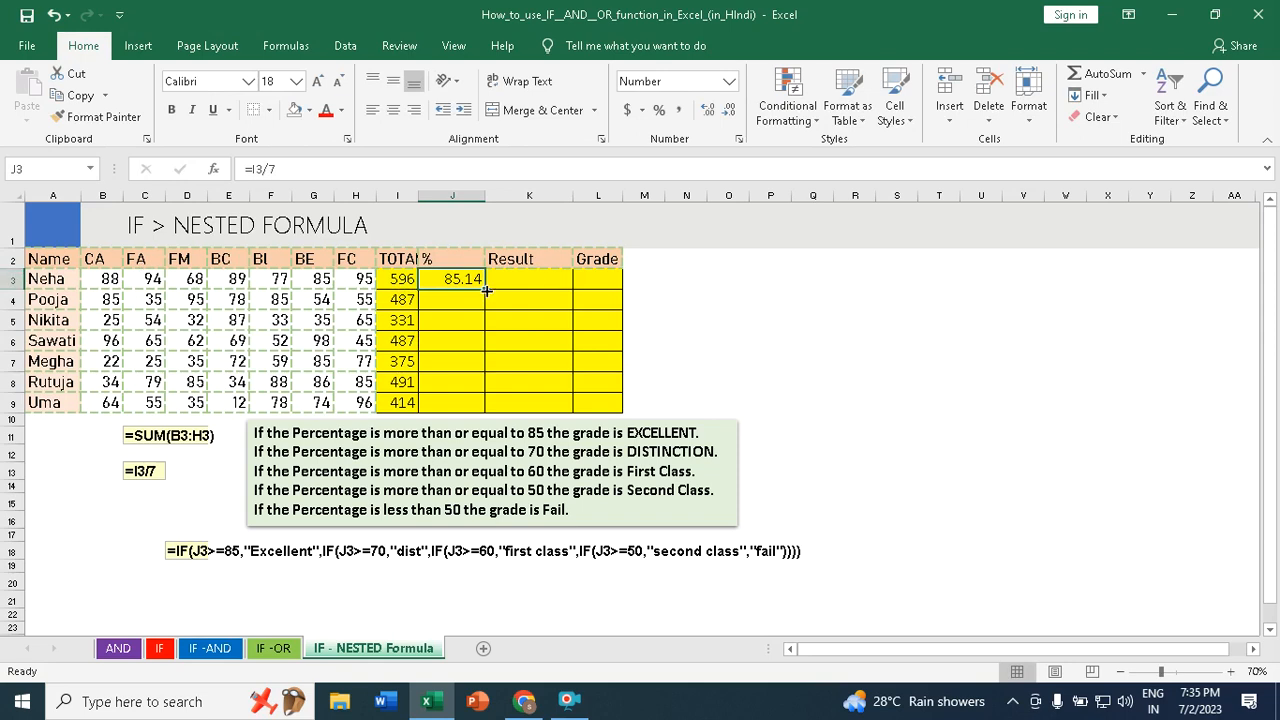
double_click(486, 290)
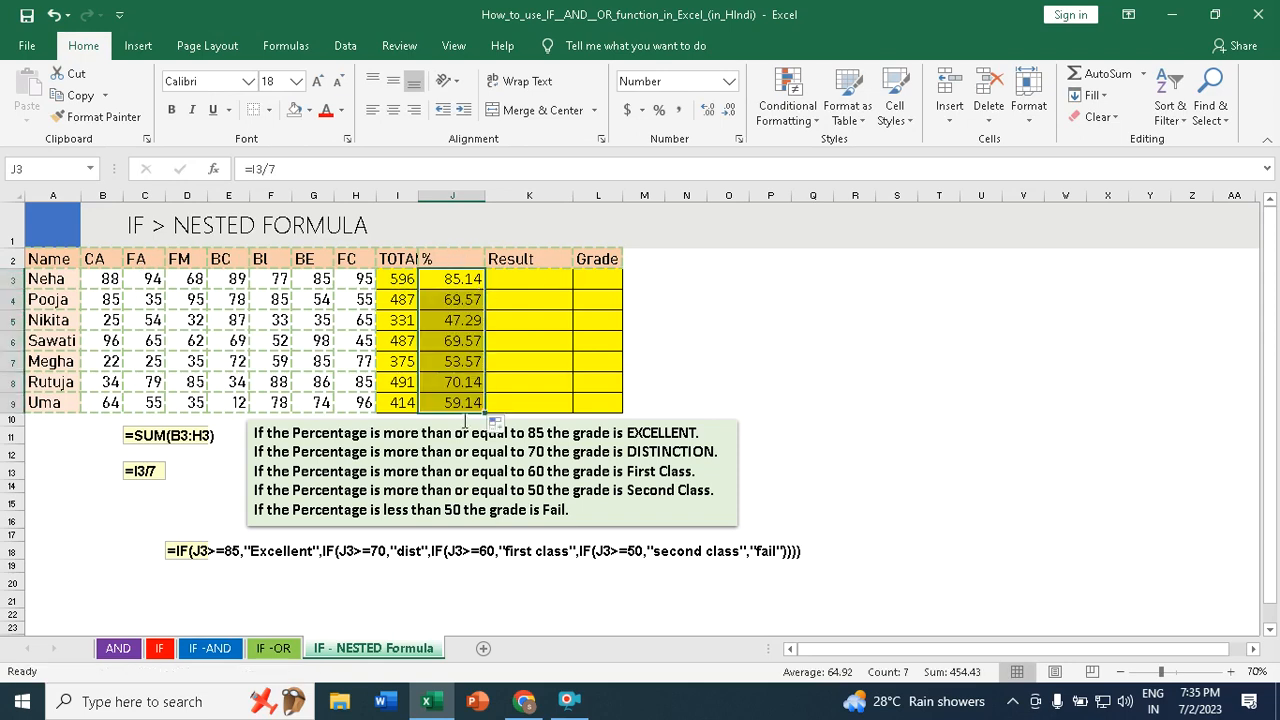
click(498, 281)
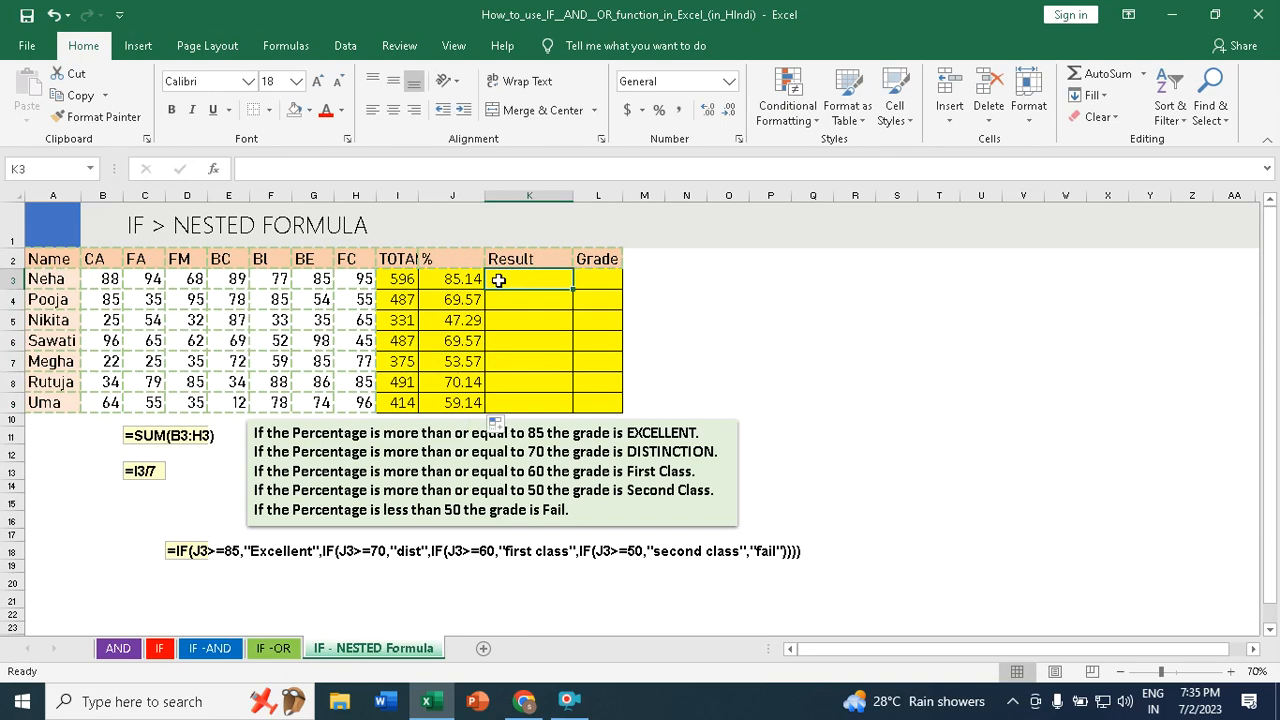
text(=if)
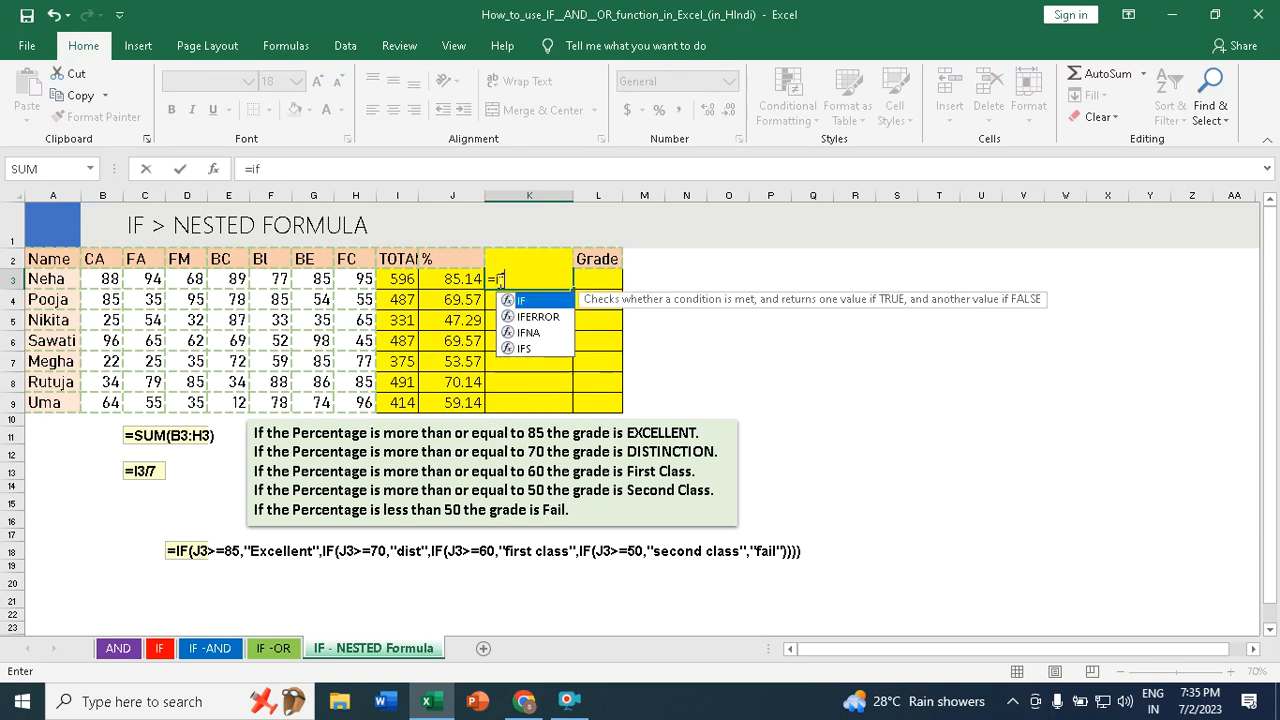
key(Escape)
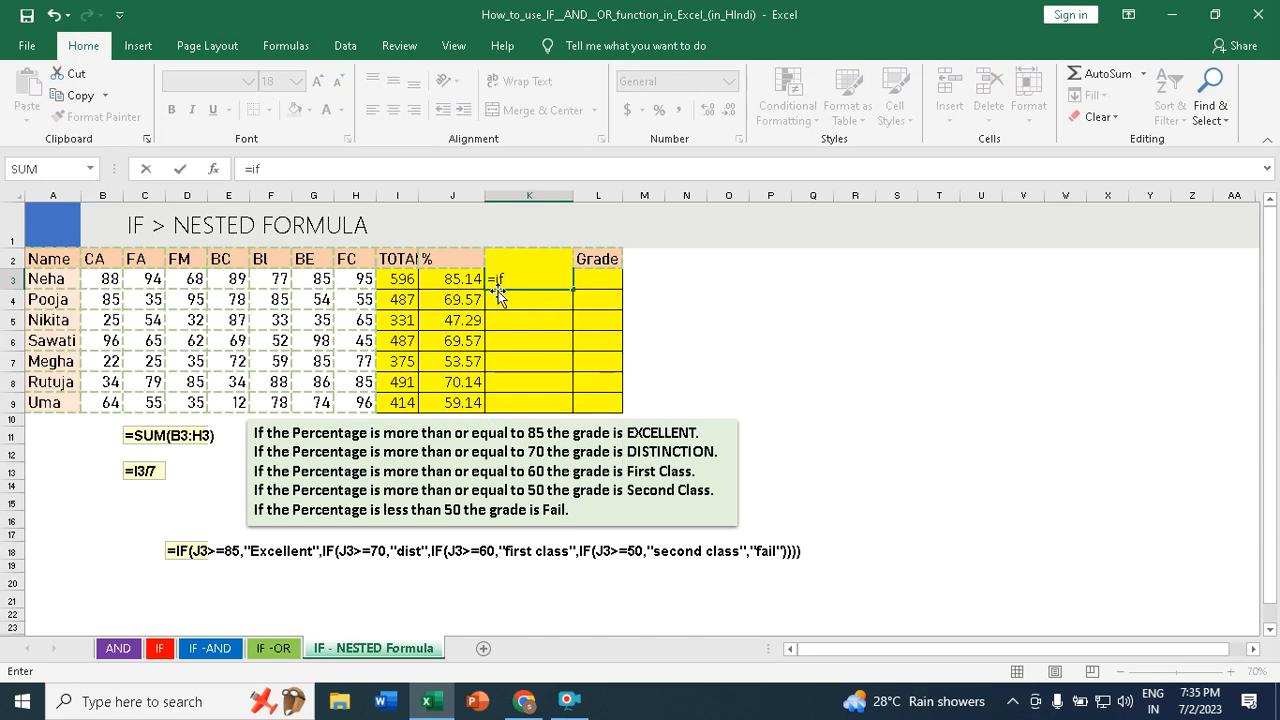
key(Tab)
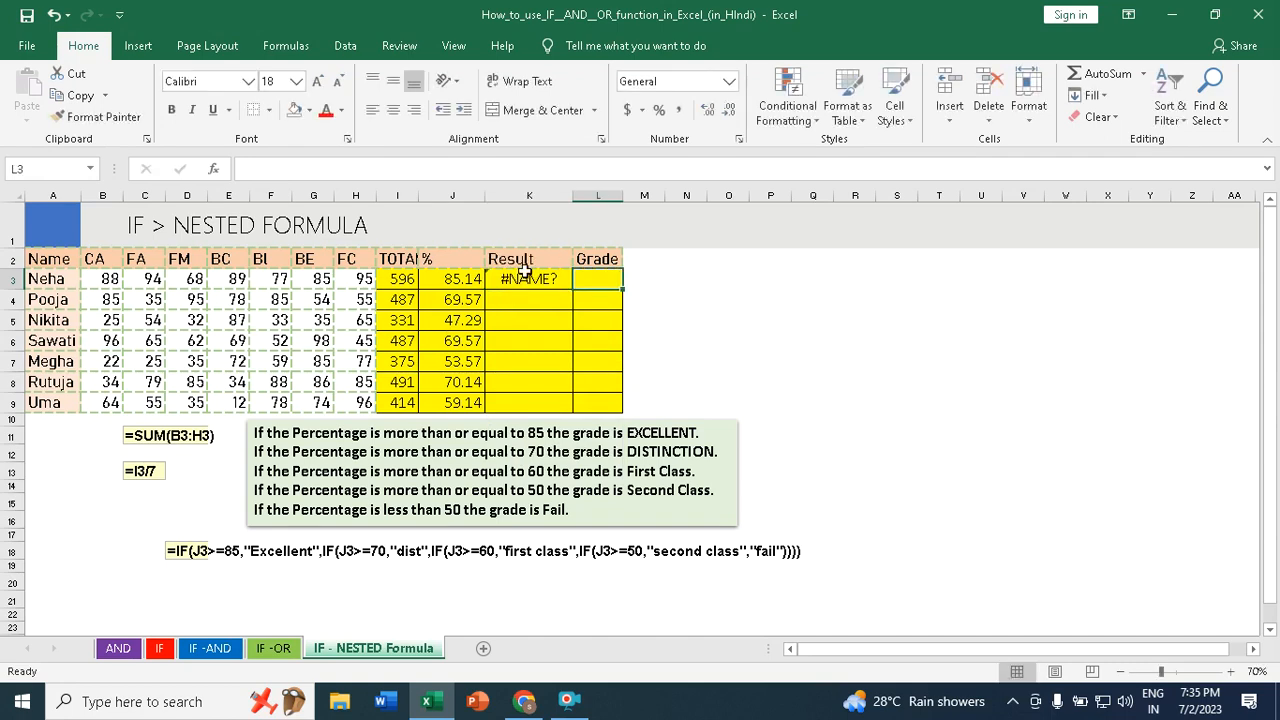
Enter =IF(J3<70,"Fail","Pass") in the Result cell K3.
click(524, 278)
text(=if)
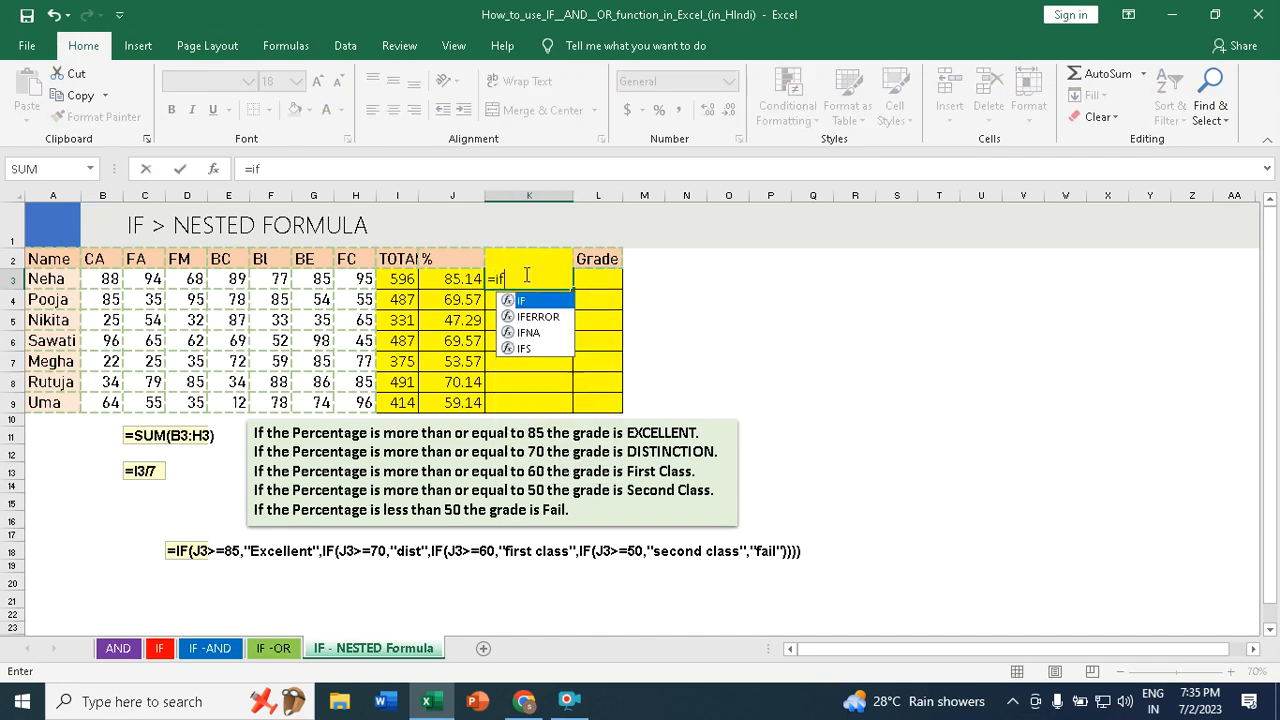
key(Tab)
click(458, 283)
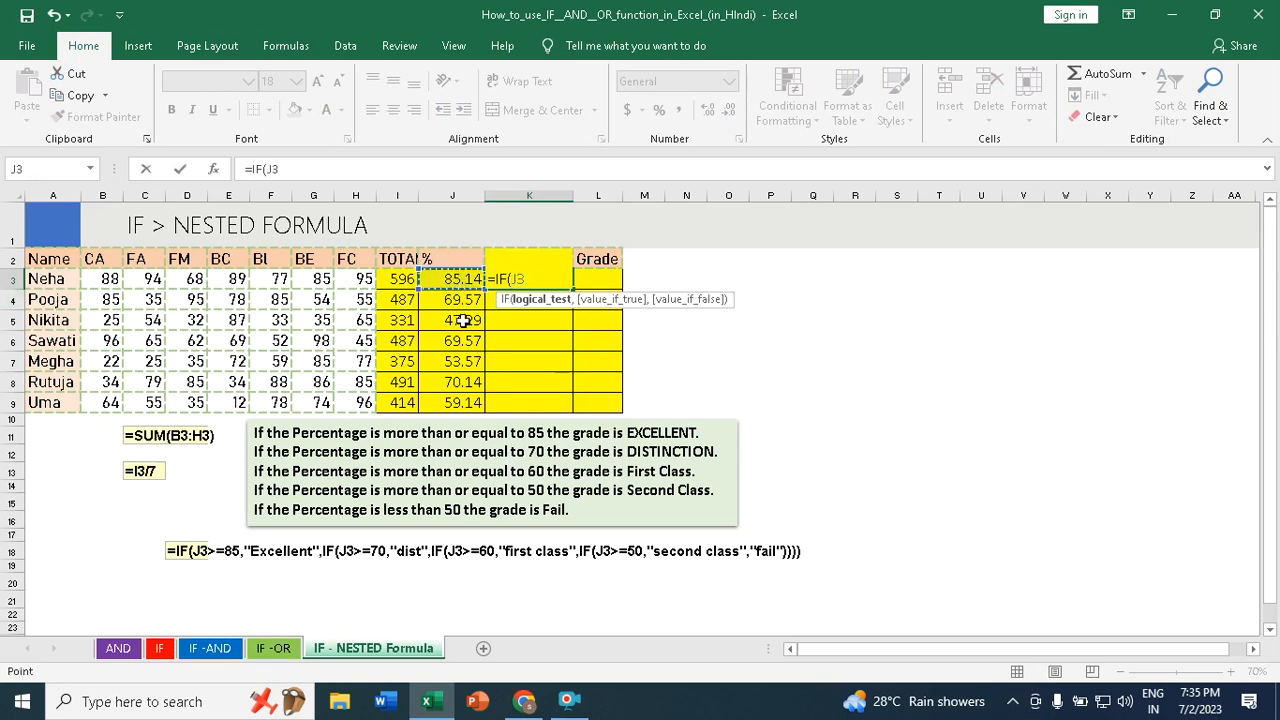
text(<70,"Fail)
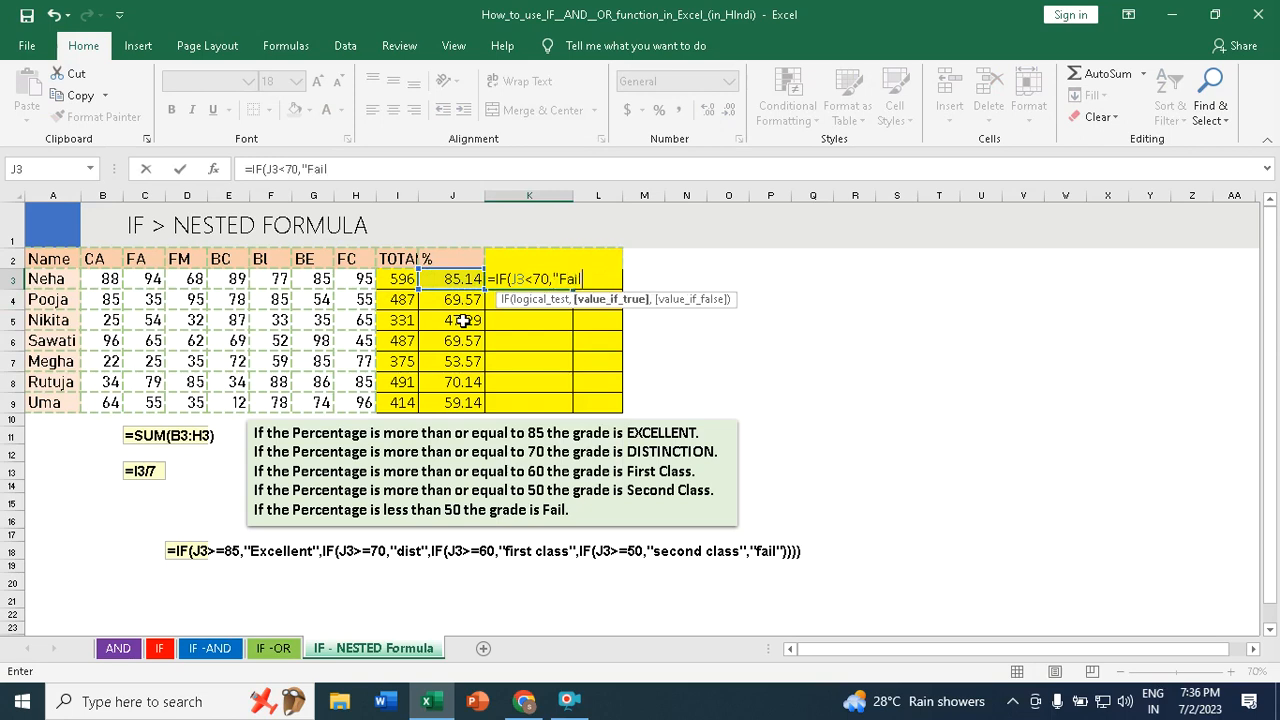
text(",")
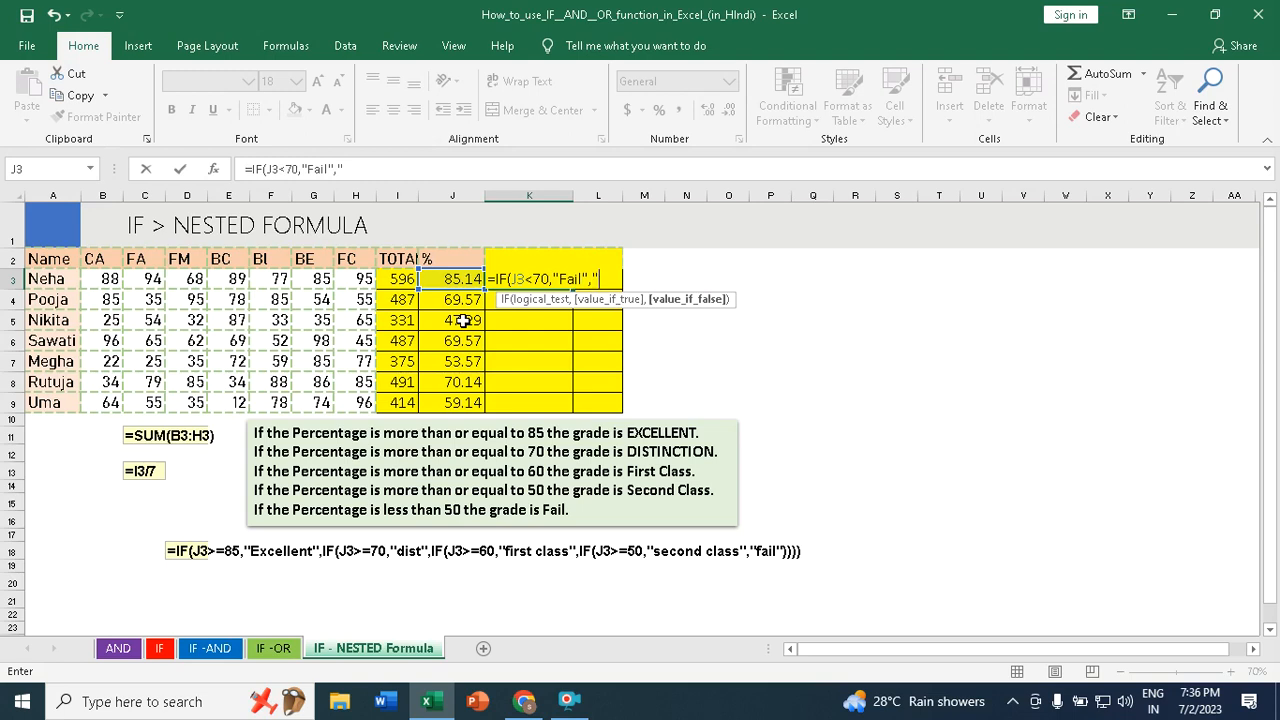
text(Pass)
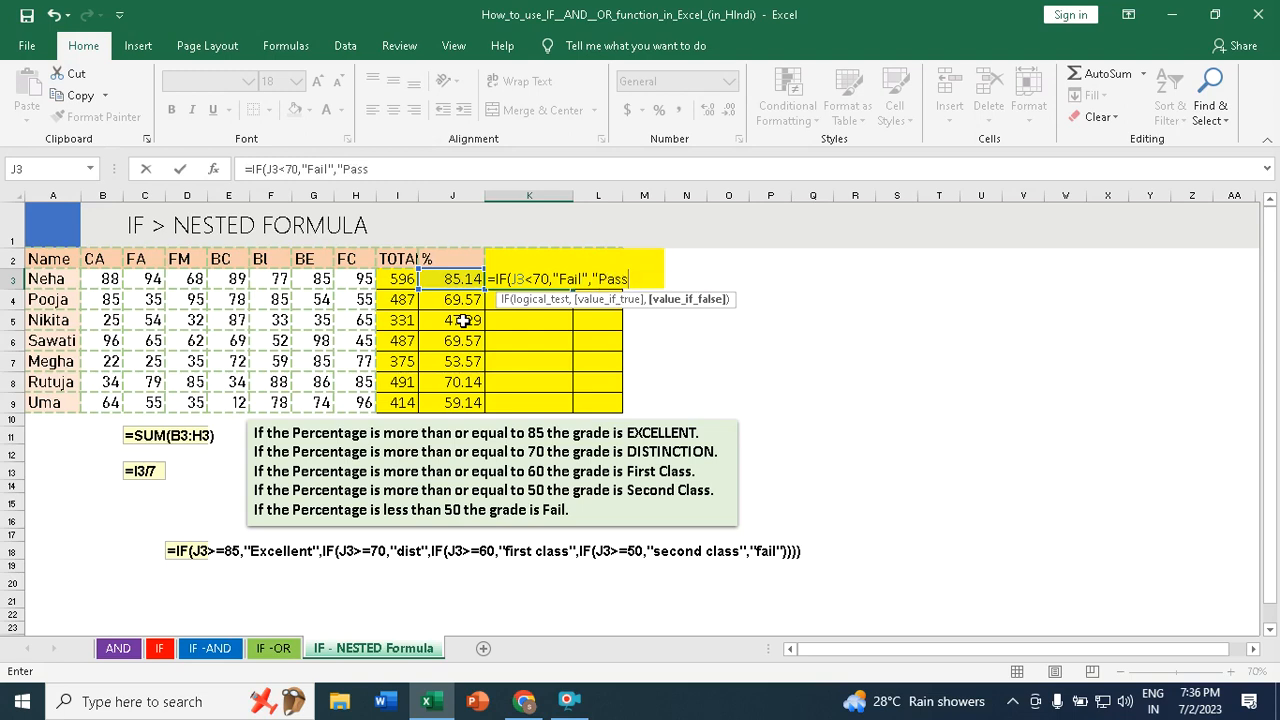
text("))
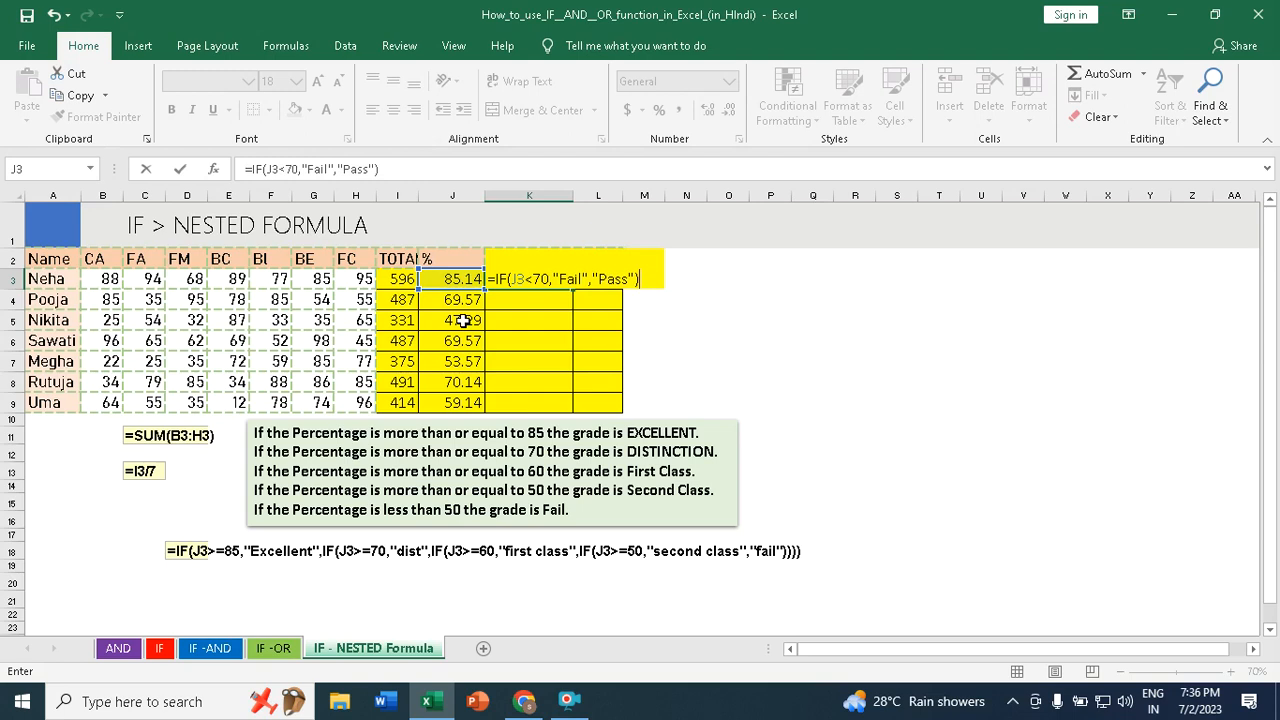
key(Return)
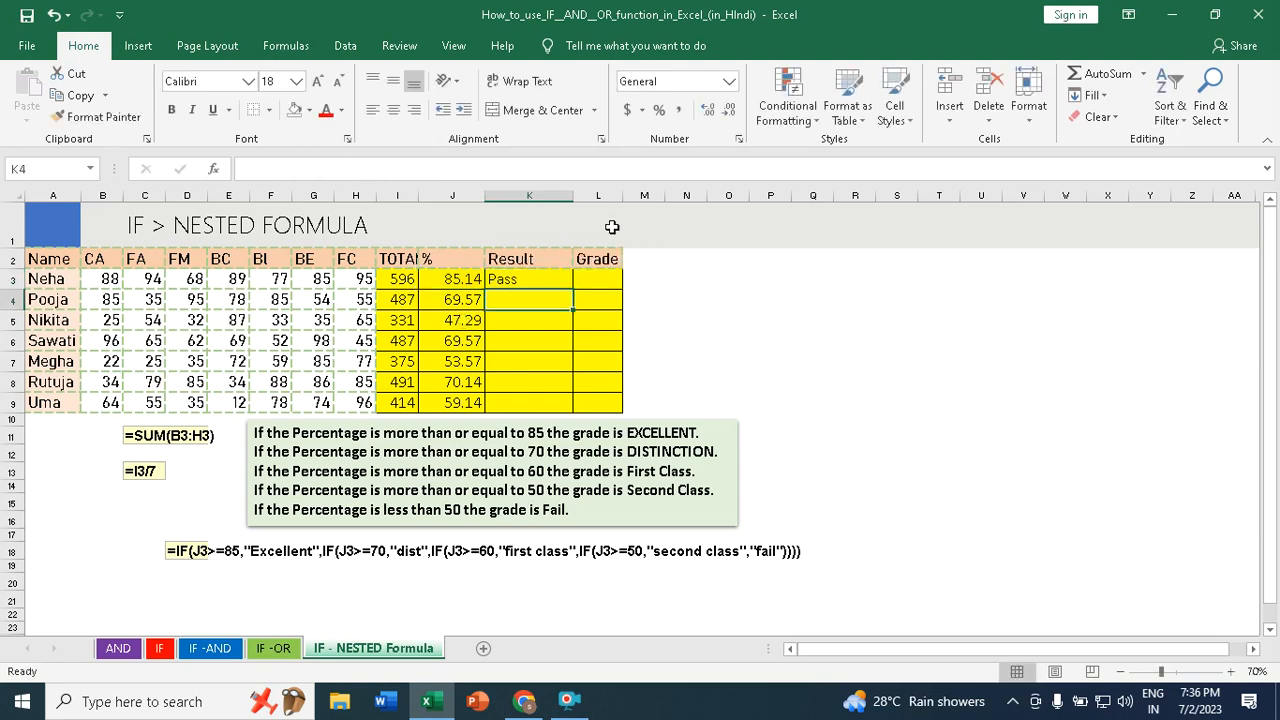
Check the J3 percentage against the result in K3, and copy the K3 formula down through K9.
click(450, 279)
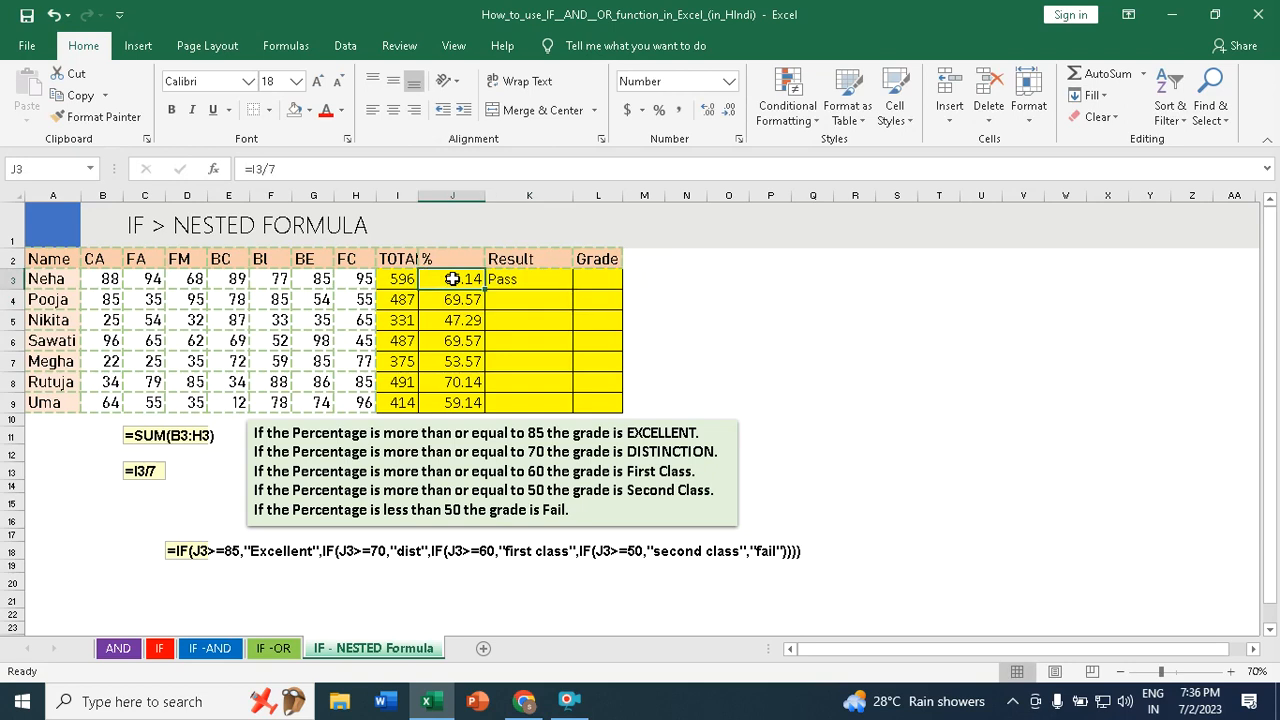
click(525, 279)
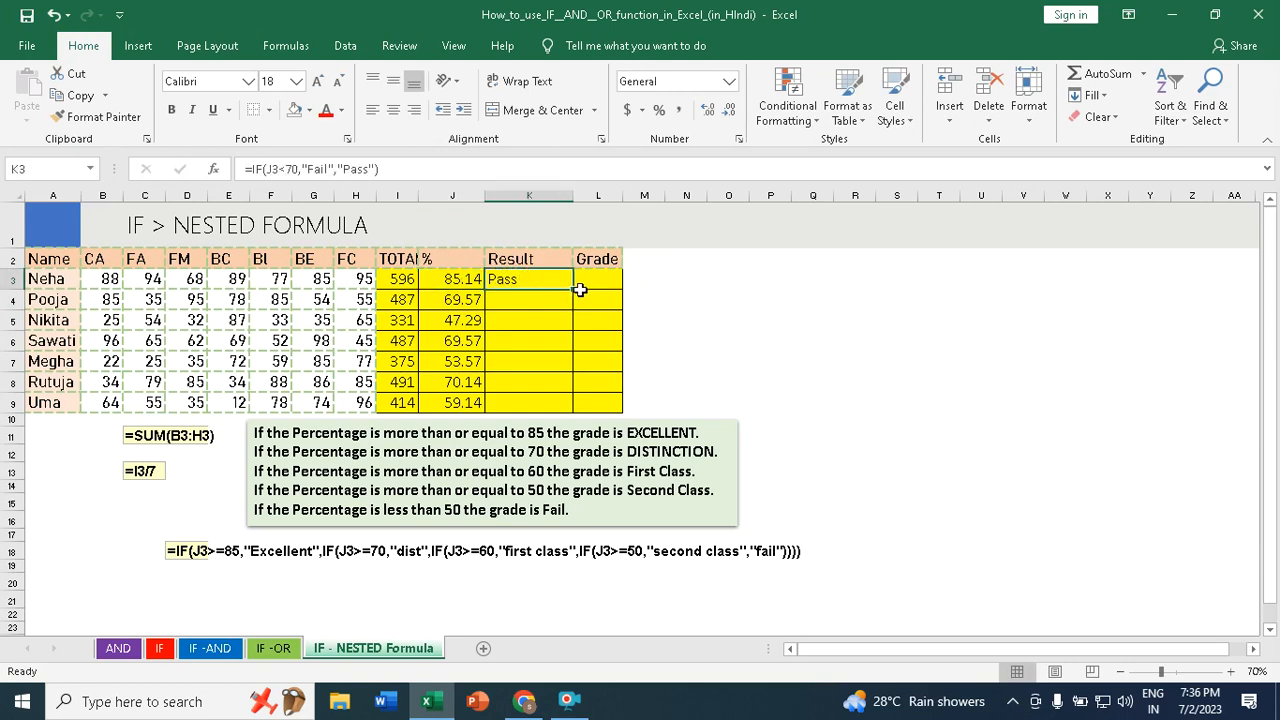
drag(572, 289, 566, 410)
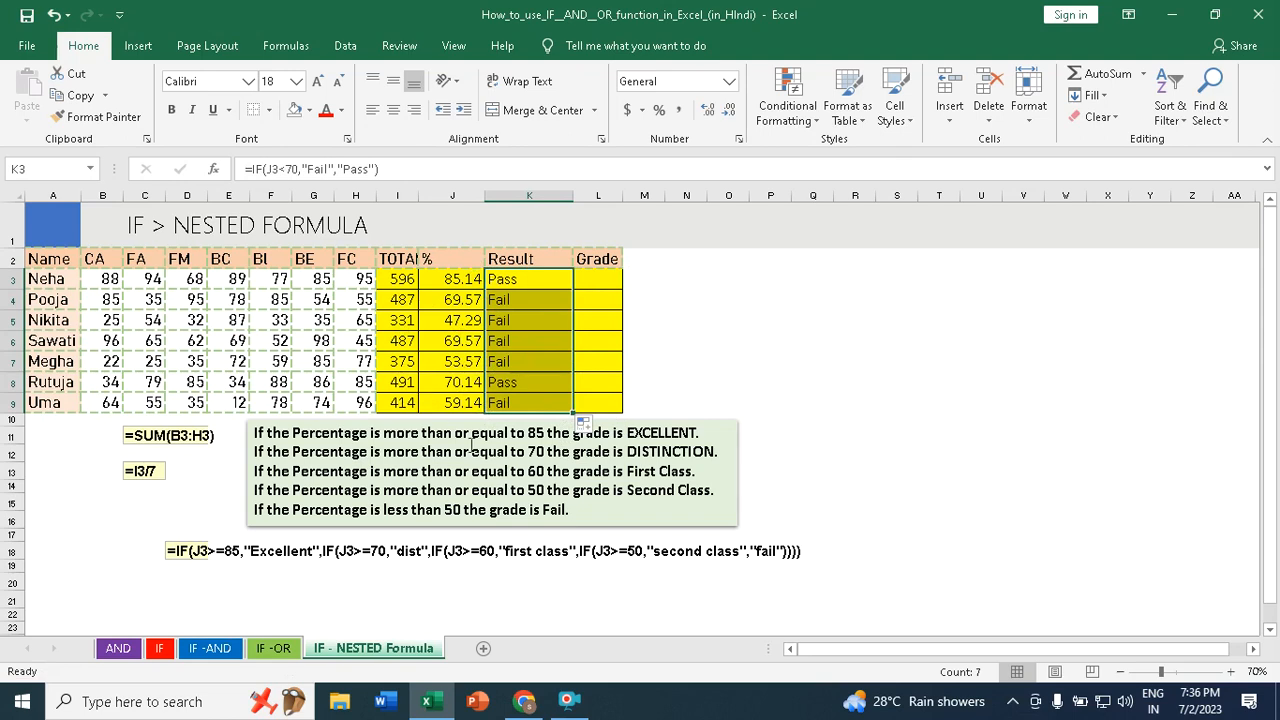
click(514, 278)
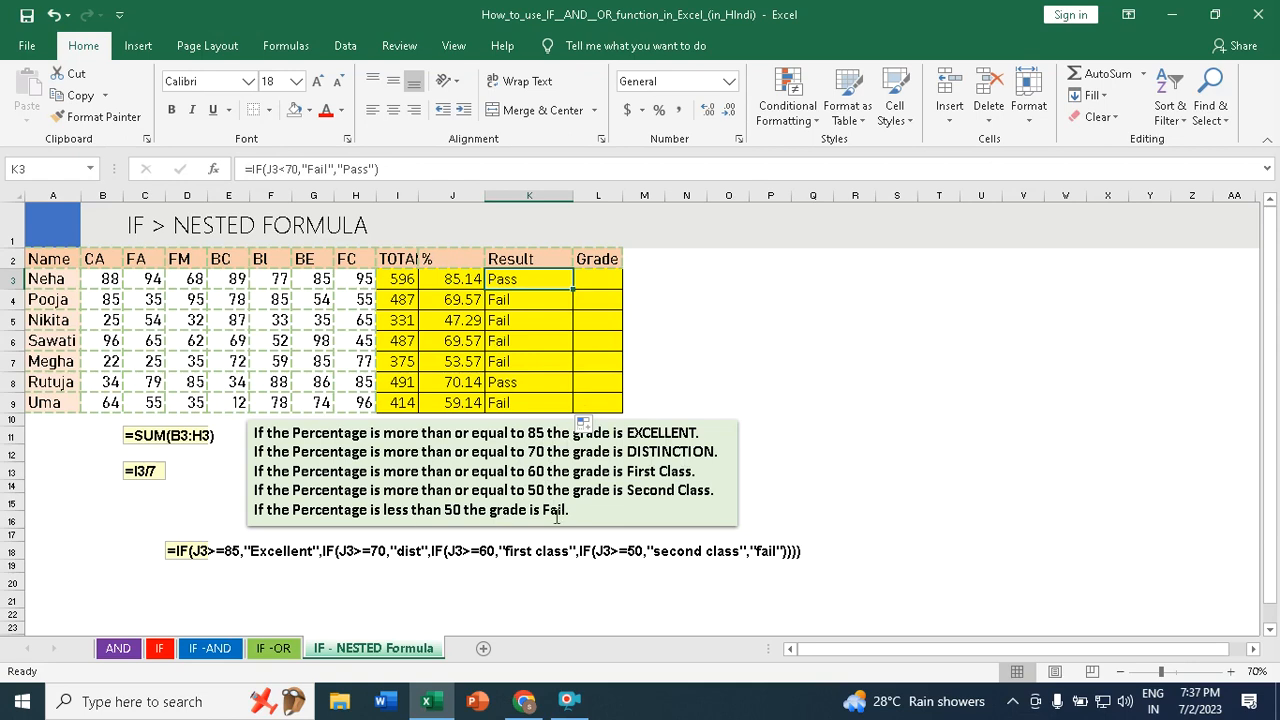
Begin the nested grade formula in L3 with =IF(J3>=85,"Excellent", as its first condition and result.
click(591, 282)
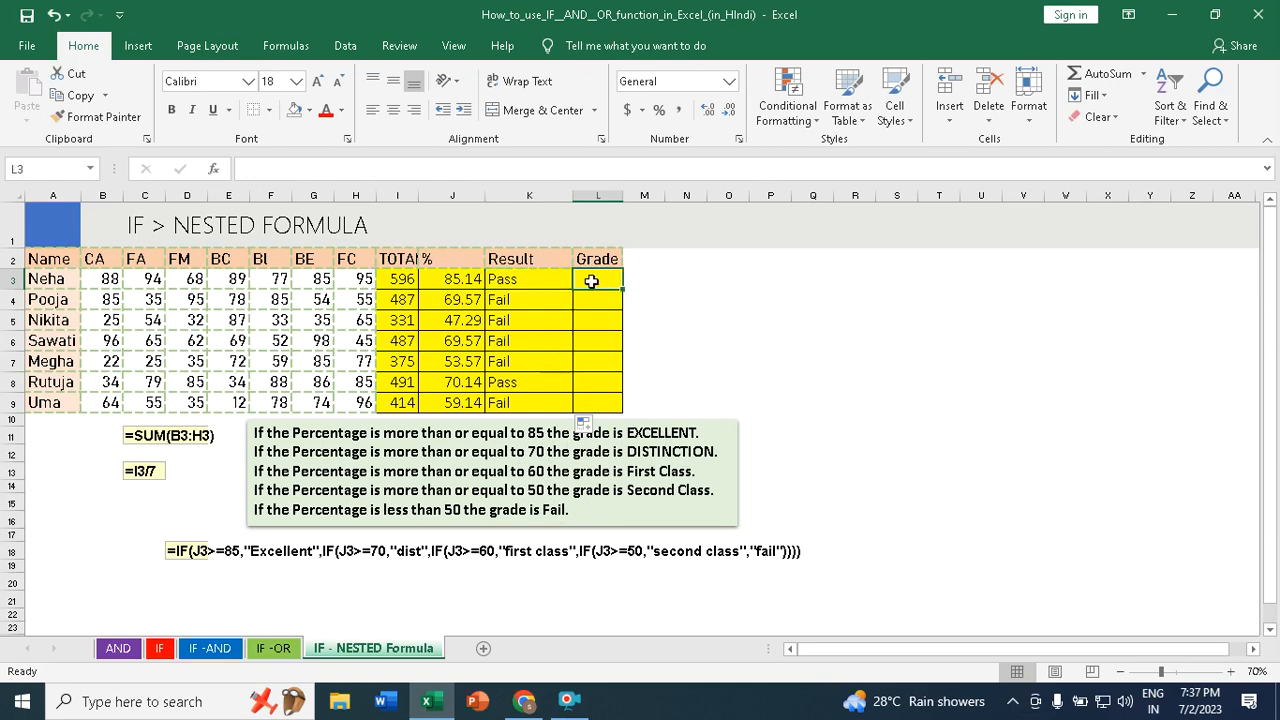
text(=if)
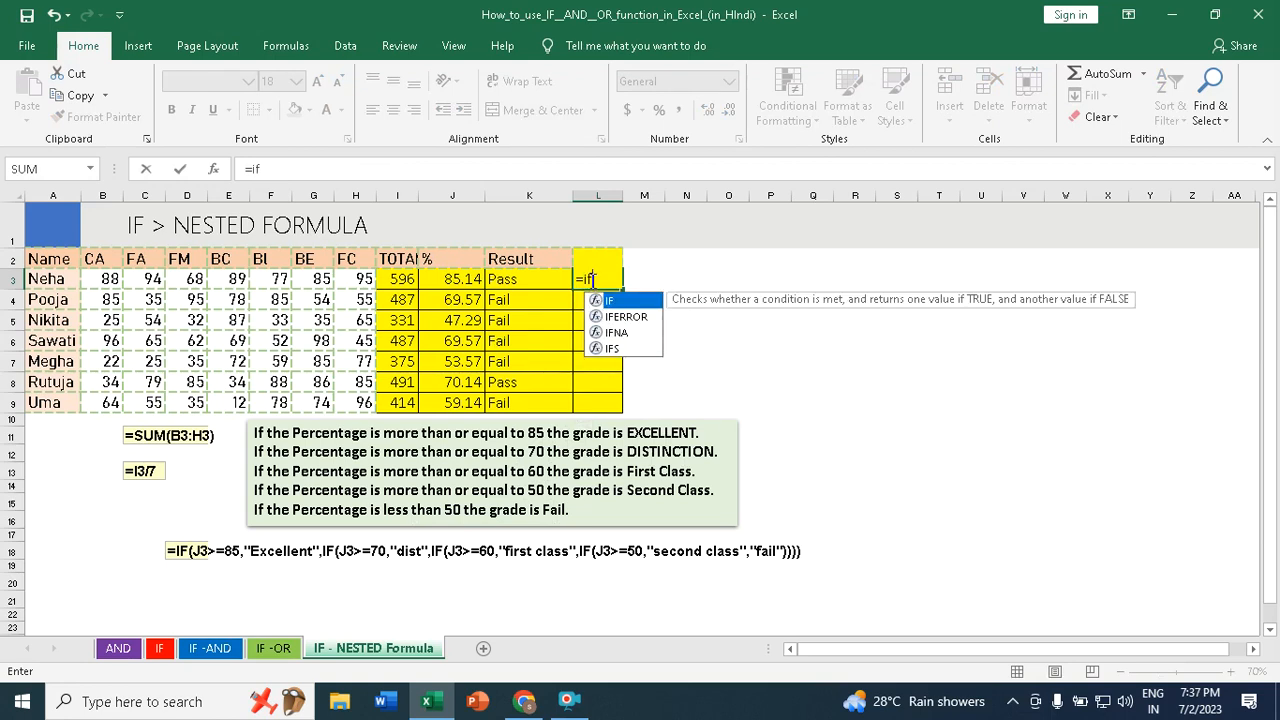
key(Tab)
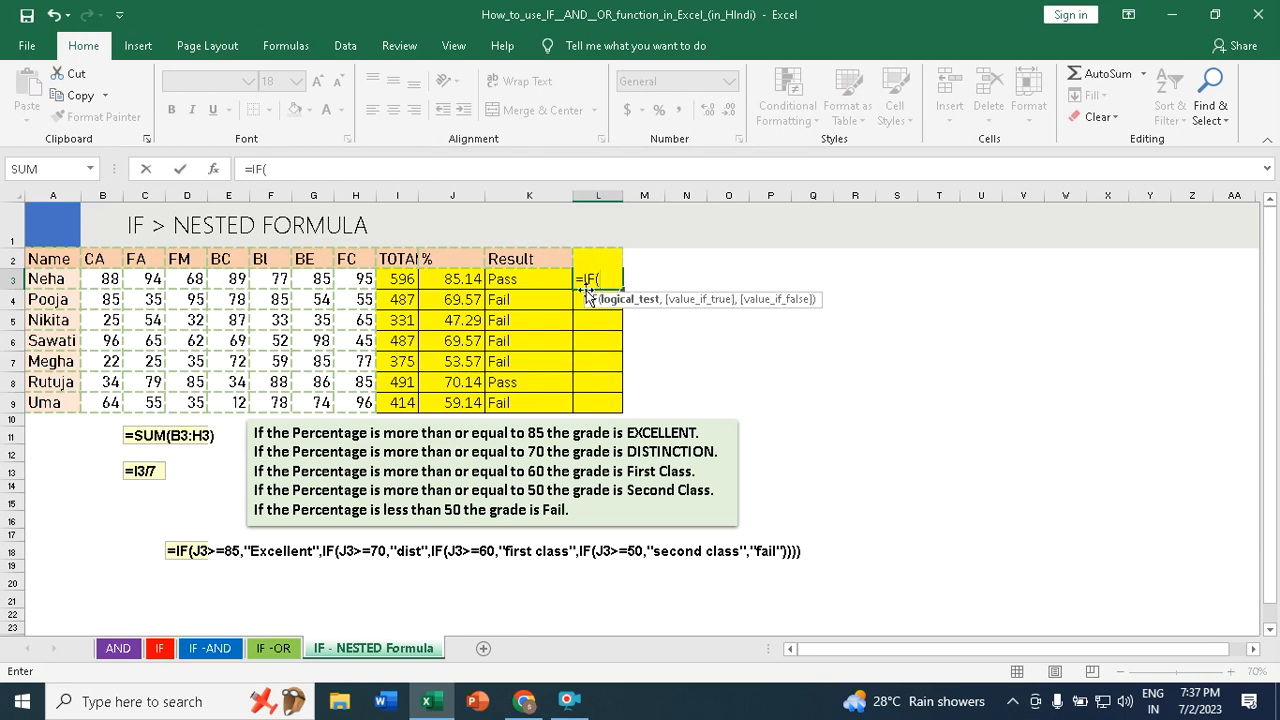
click(455, 281)
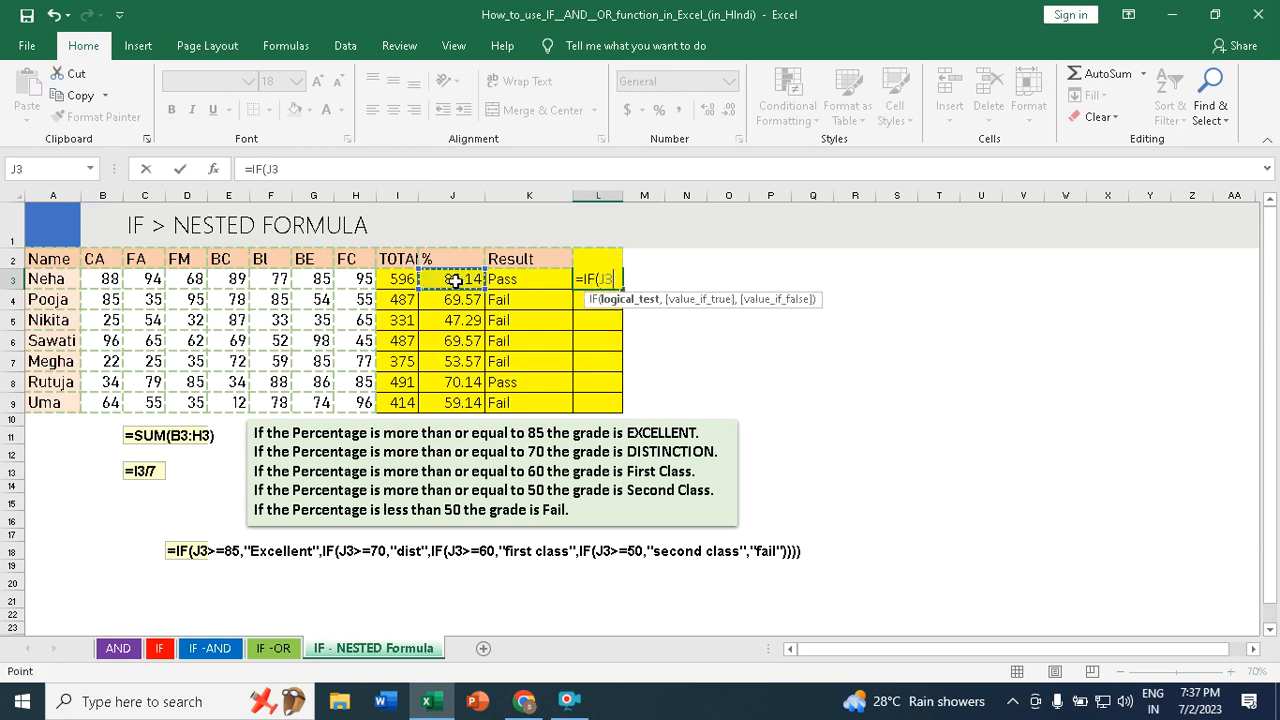
text(>)
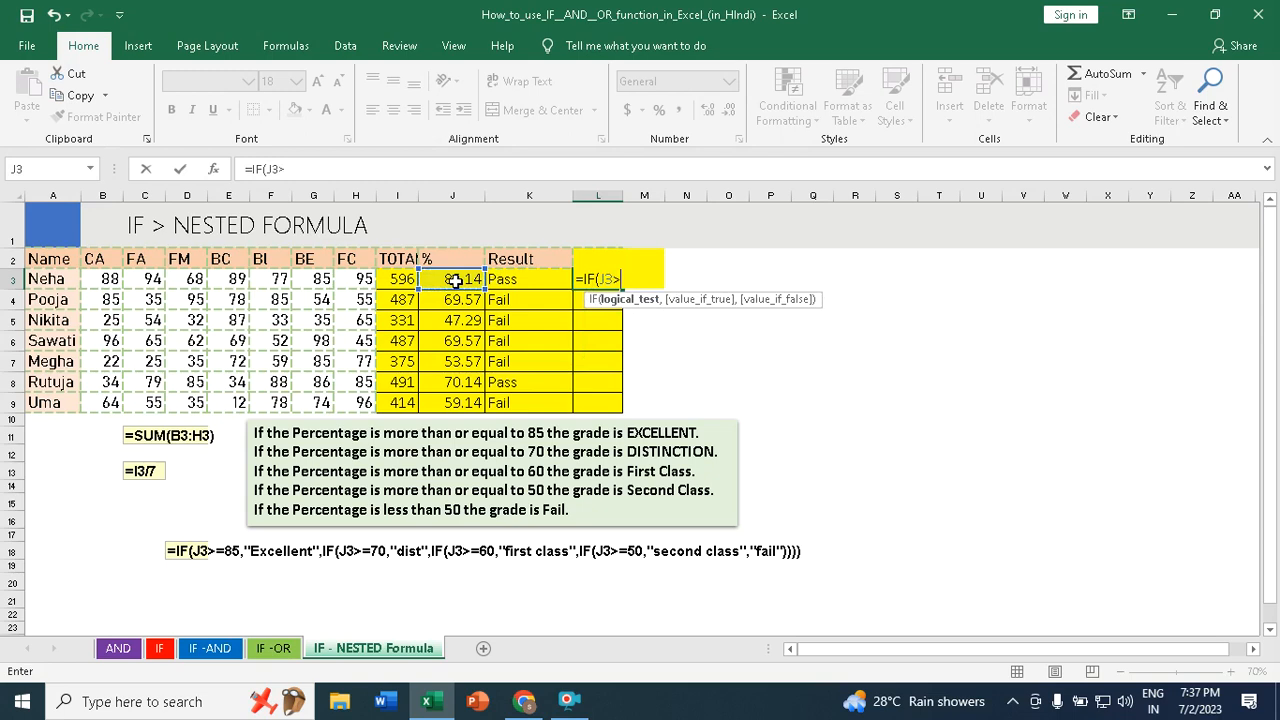
text(=85,")
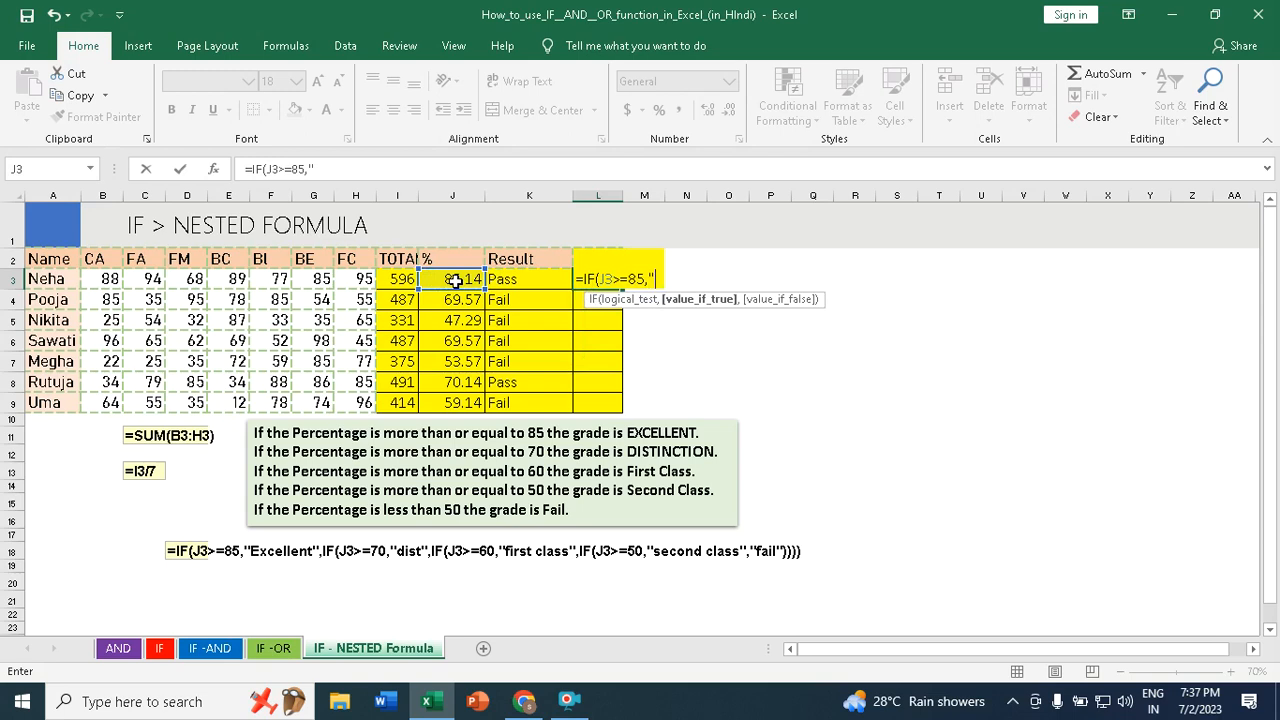
text(E)
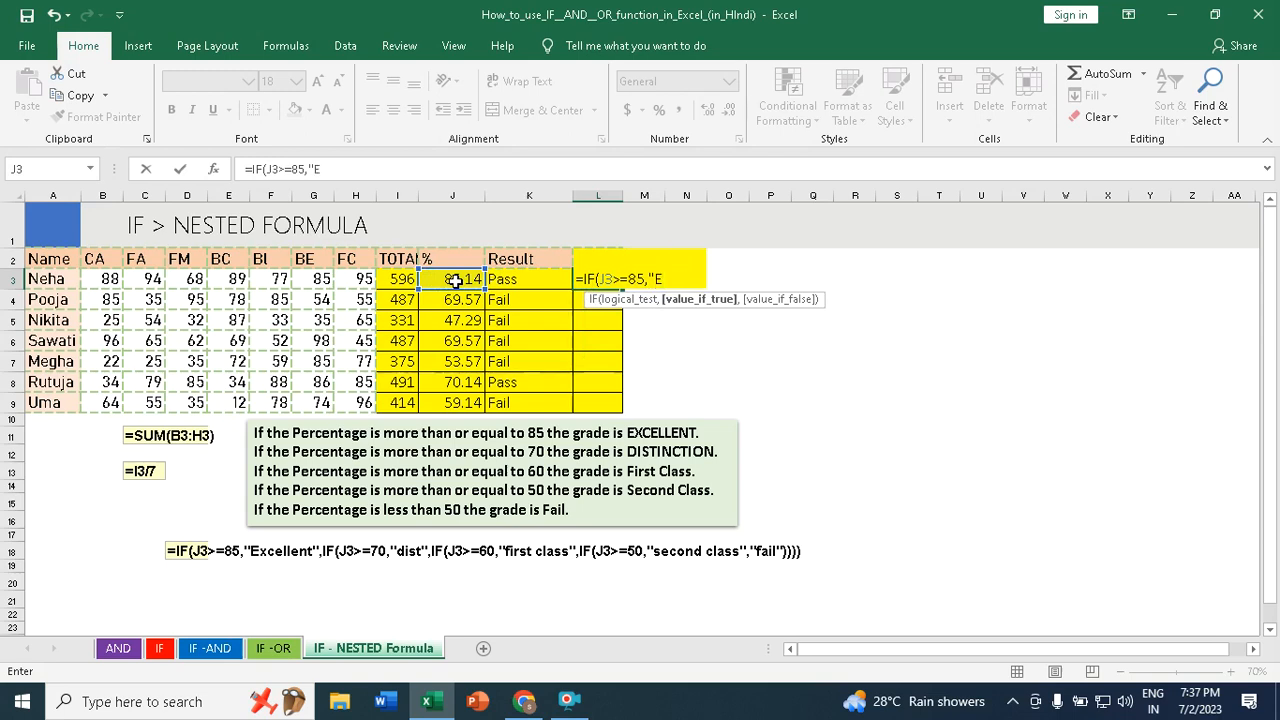
text(xcellent")
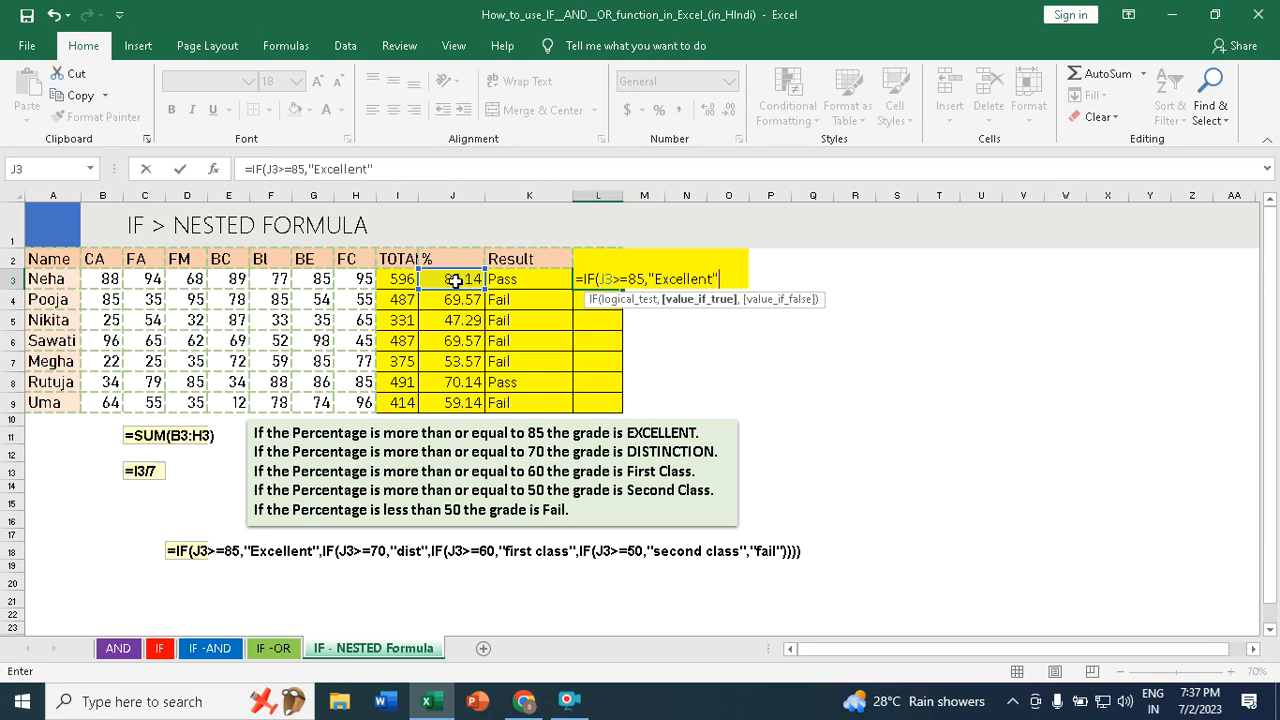
text(,)
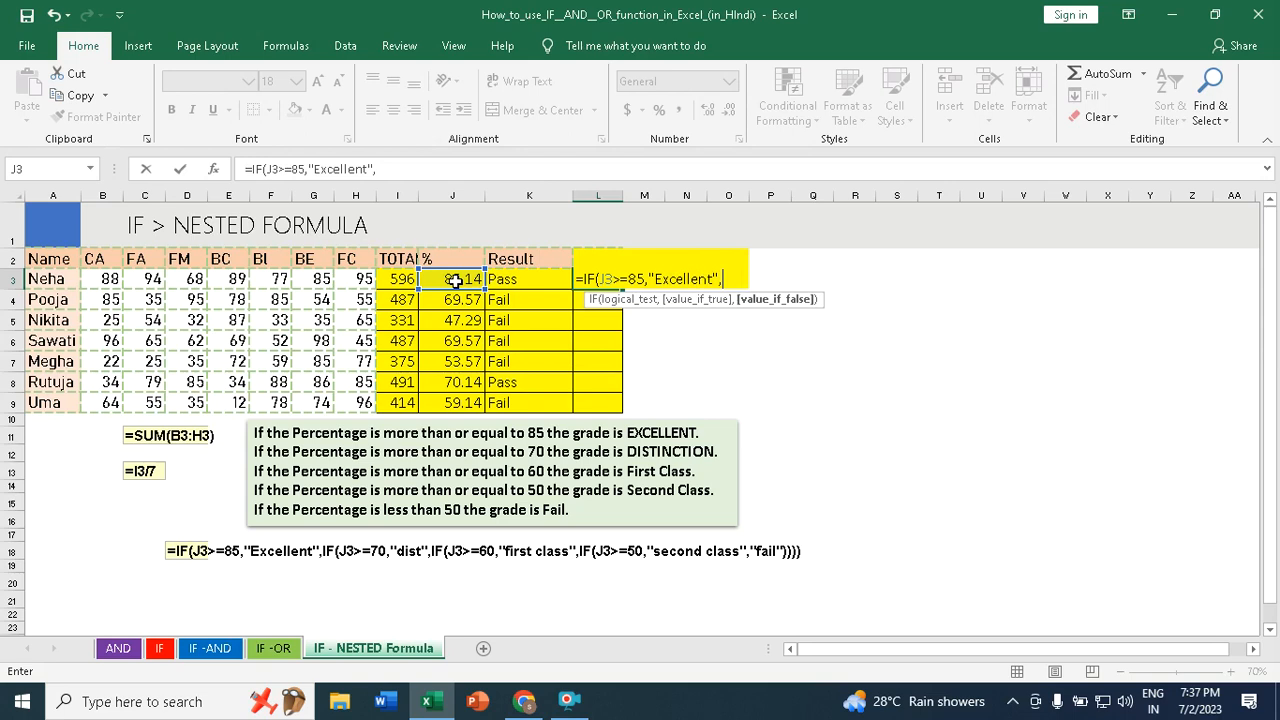
Add the second nested condition IF(J3>=70,"Distinction", to the grade formula in L3.
text(if)
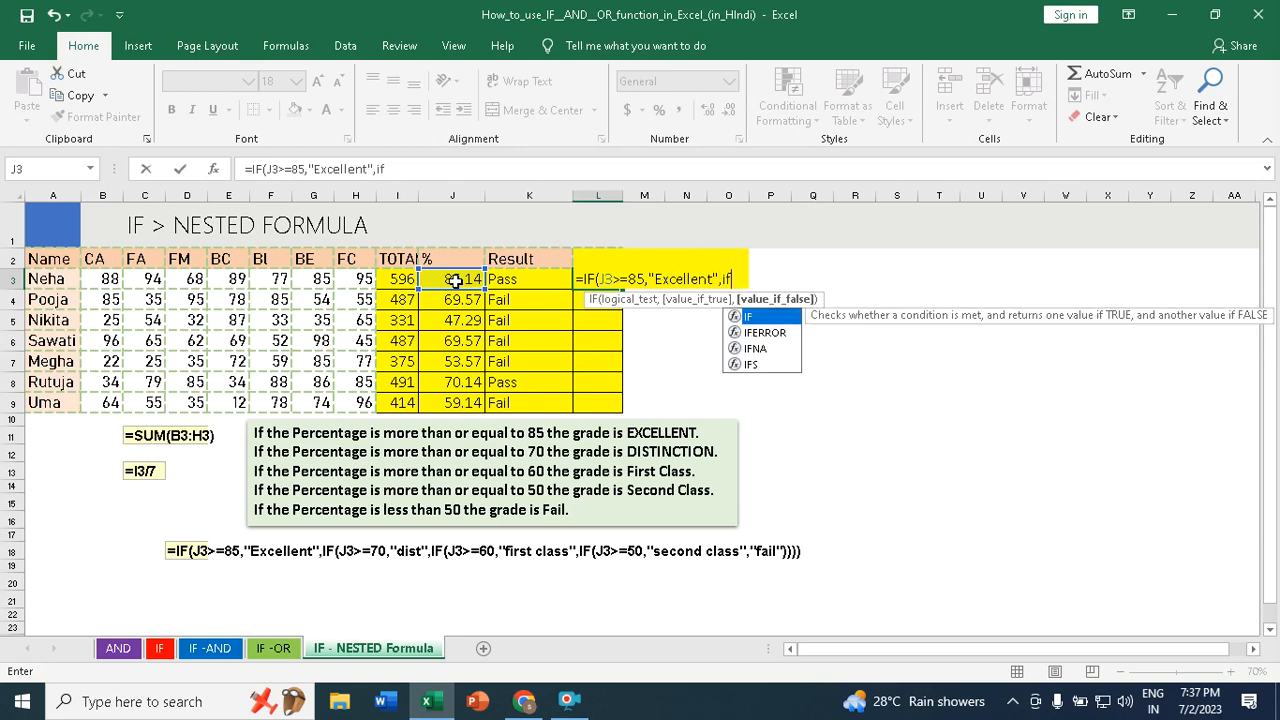
key(Tab)
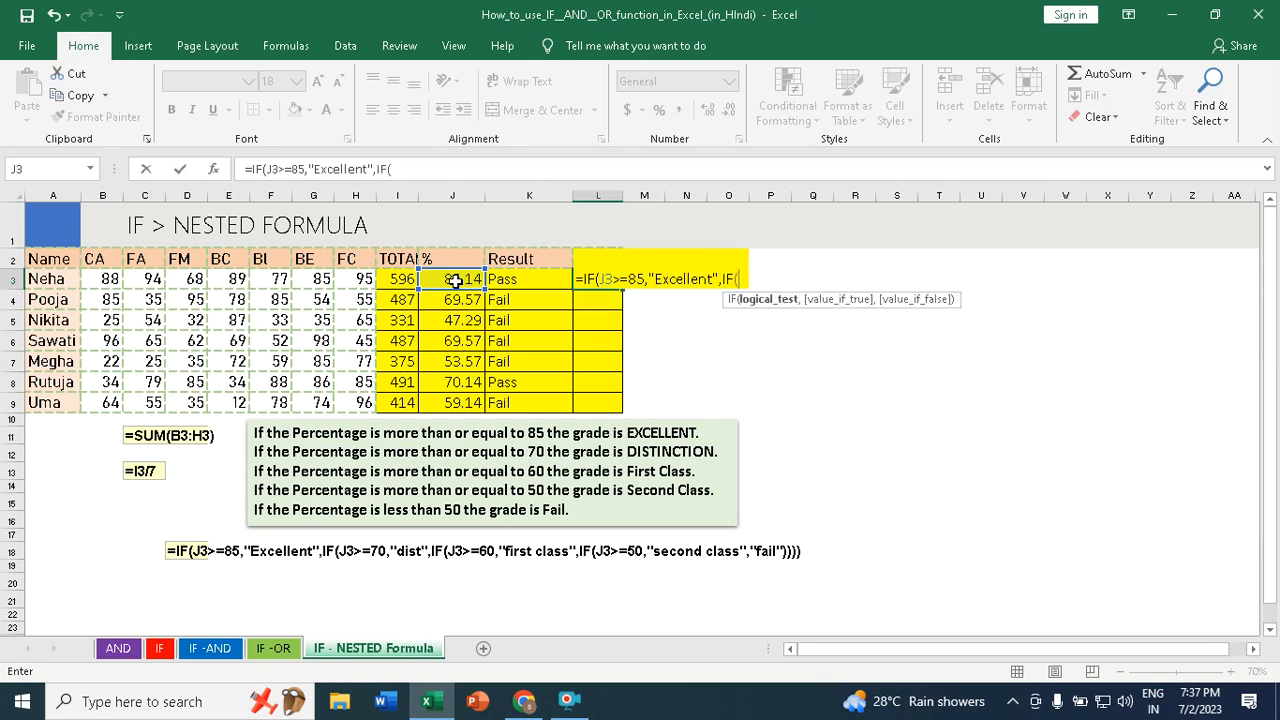
click(455, 281)
text(>=)
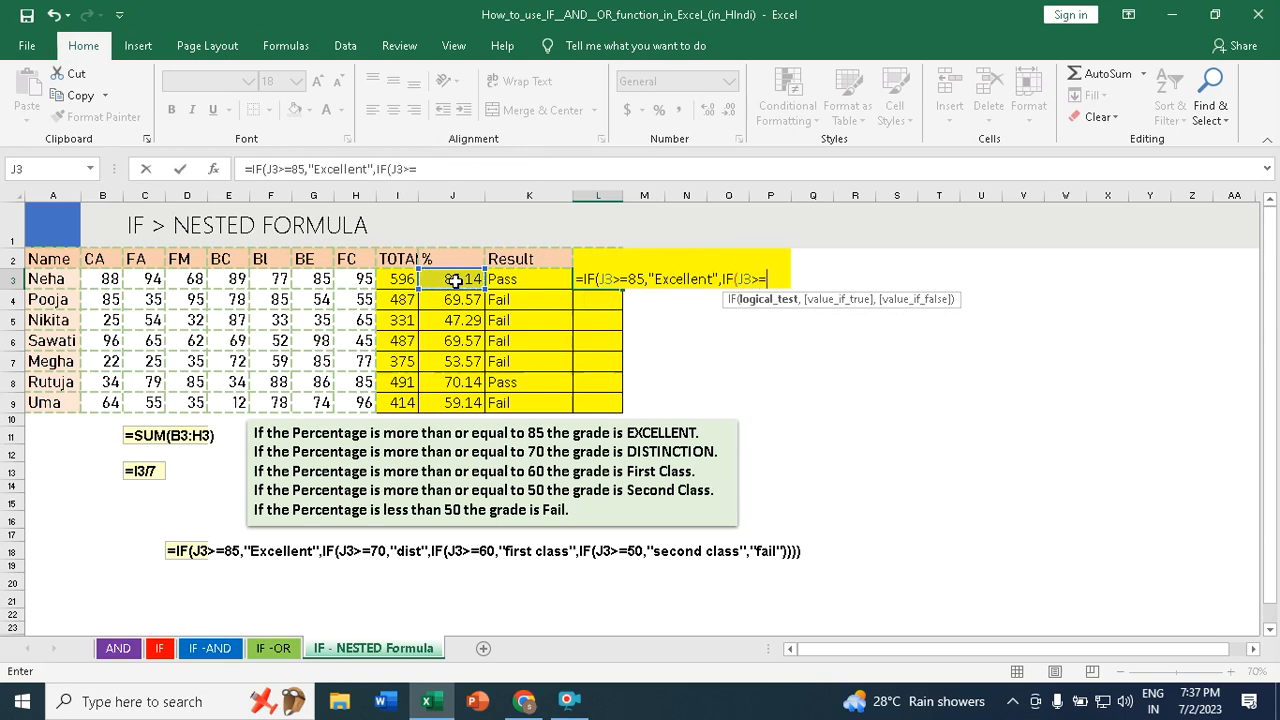
text(70,)
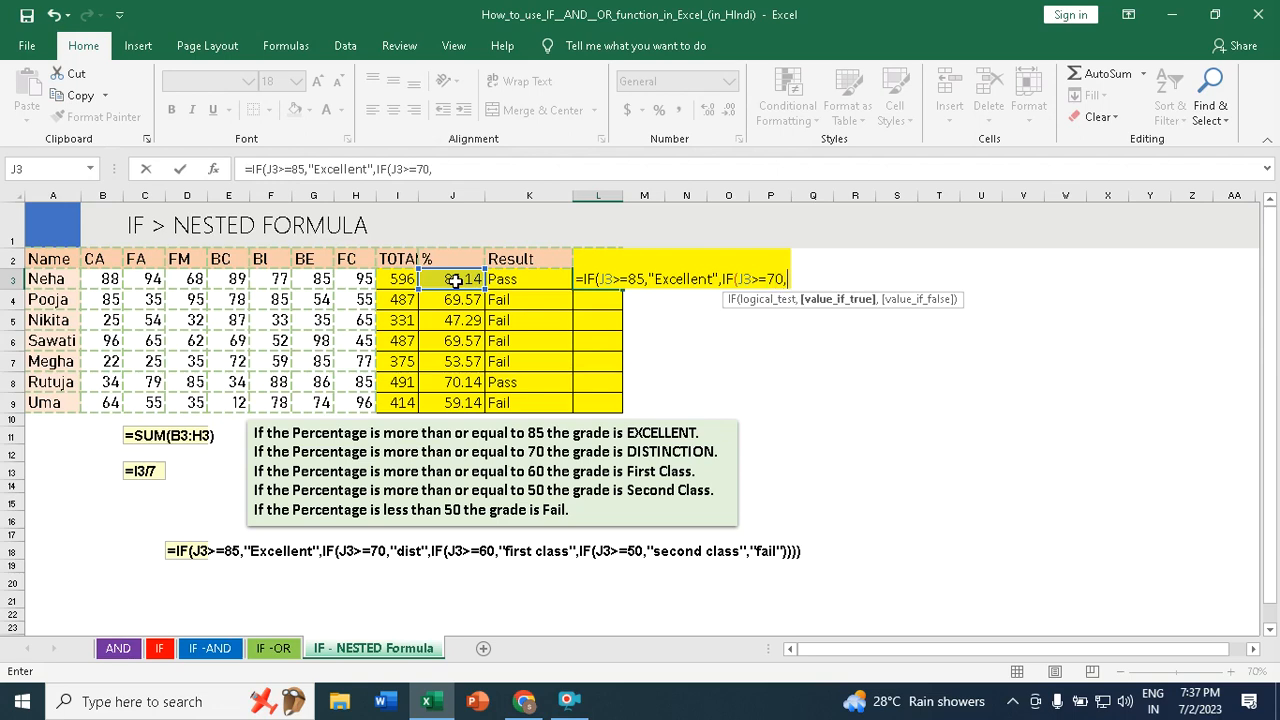
text(")
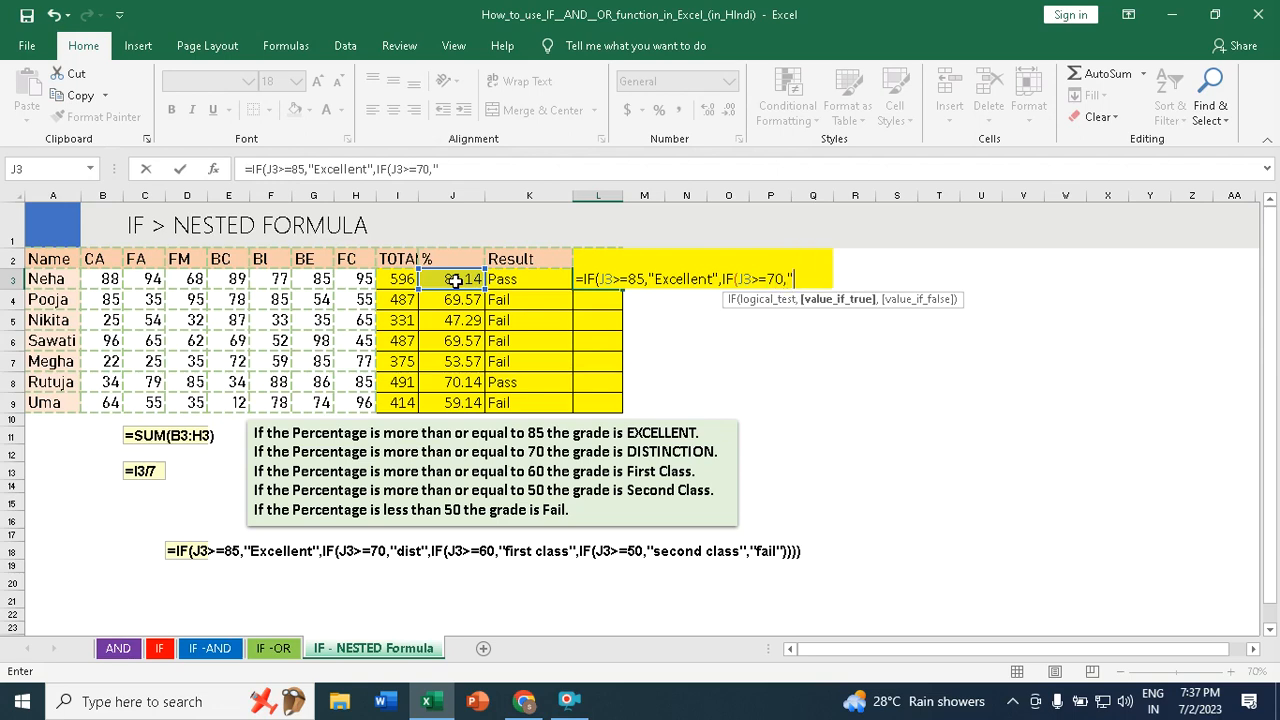
text(Distincti)
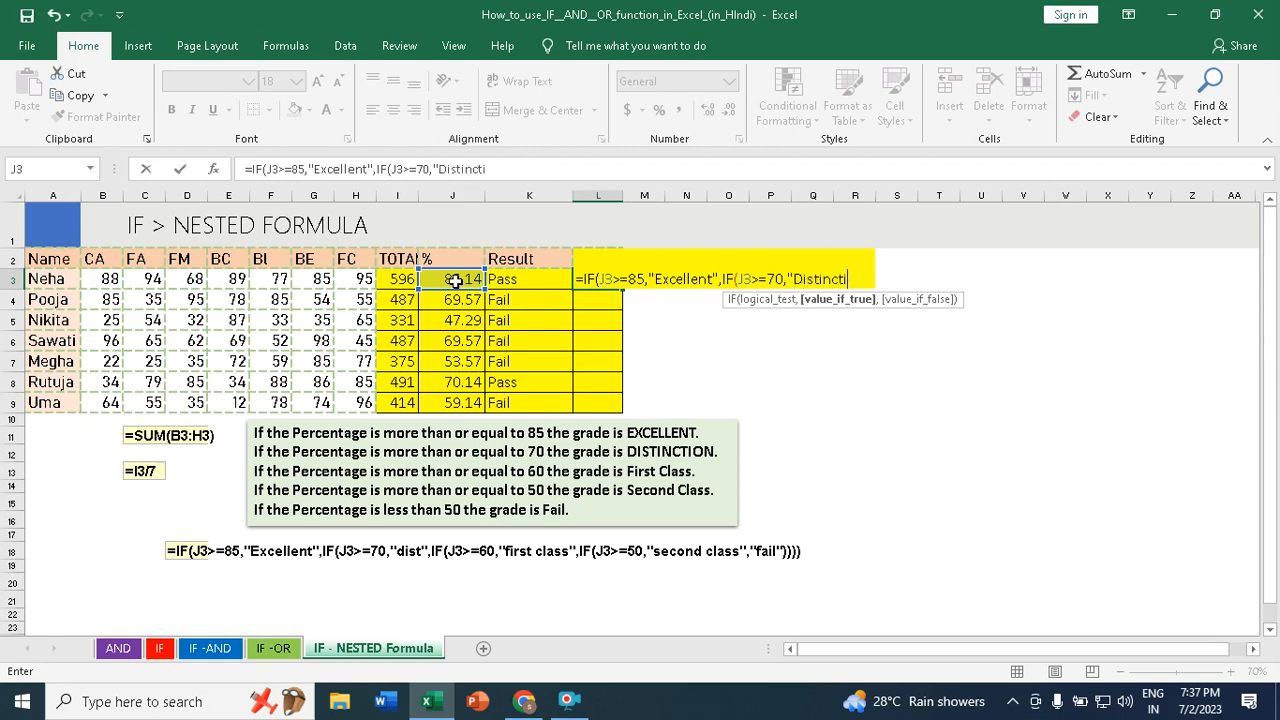
text(on",)
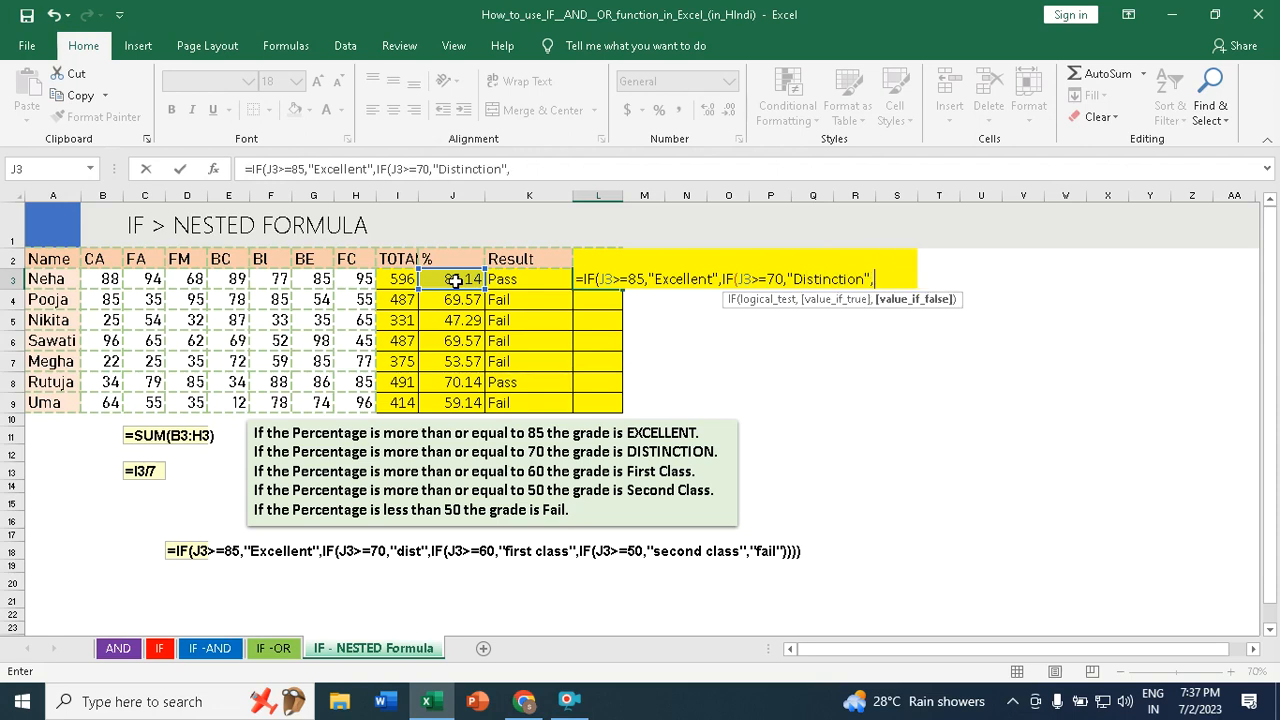
Add the third nested condition IF(J3>=60,"First Class", to the L3 grade formula.
text(if)
key(Tab)
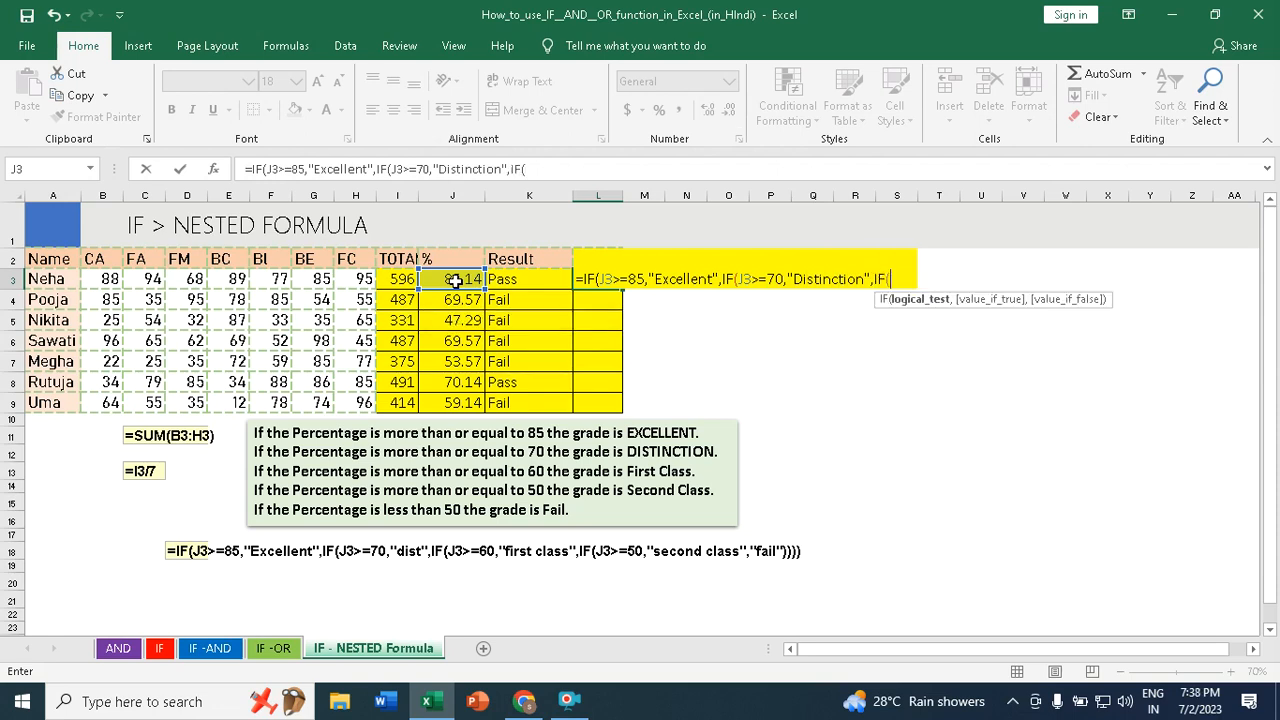
text(j3>=60,"Fi)
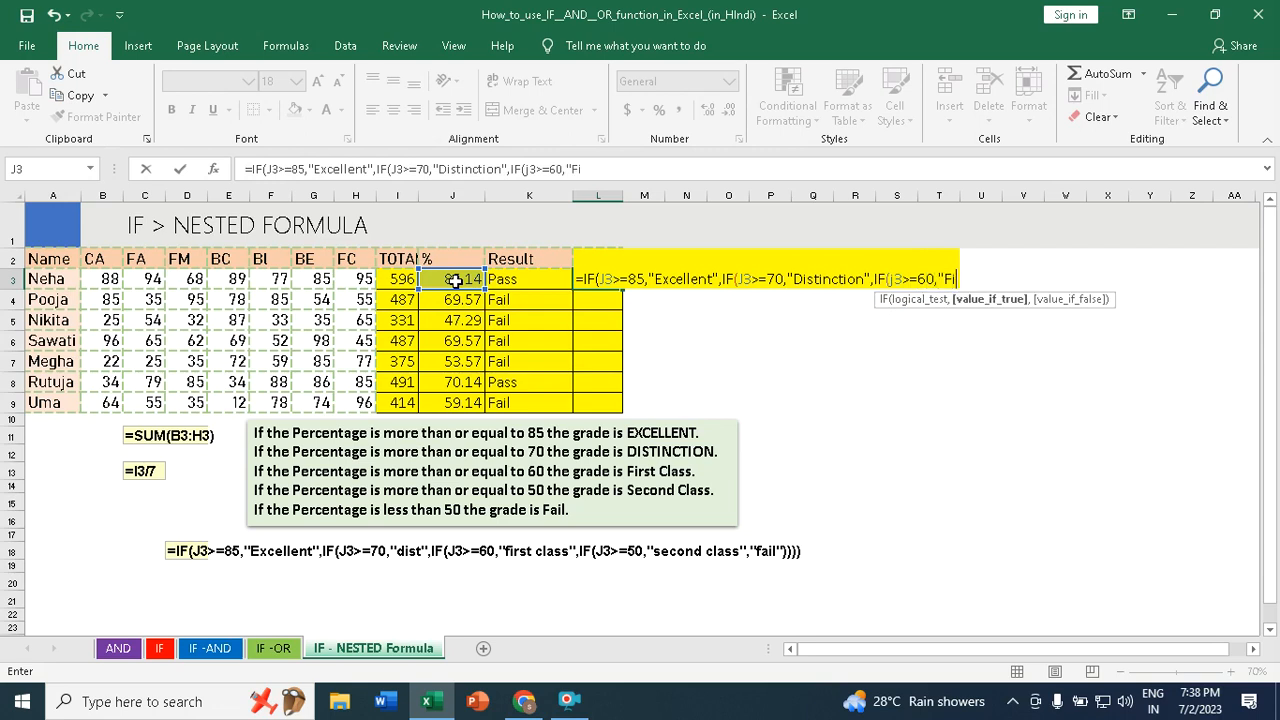
text(rst)
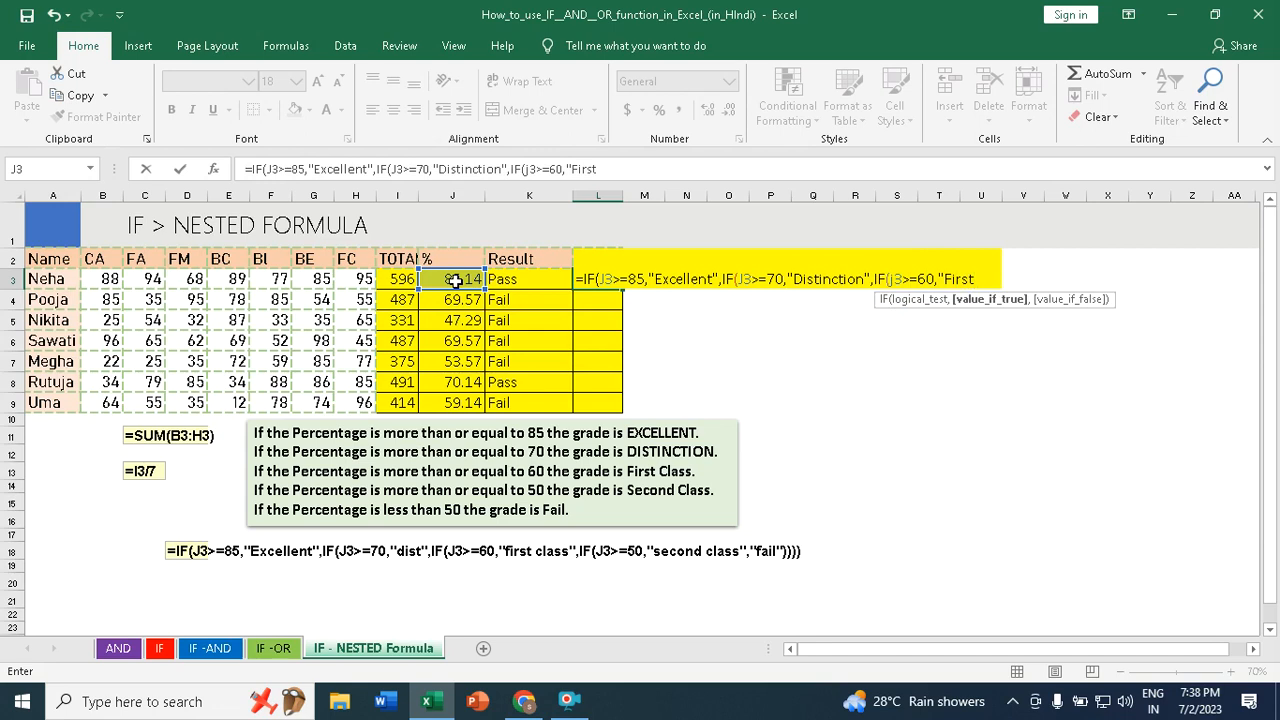
text( Class)
text(",)
Add the fourth nested condition IF(J3>=50,"Second Class", to the L3 grade formula.
text(IF()
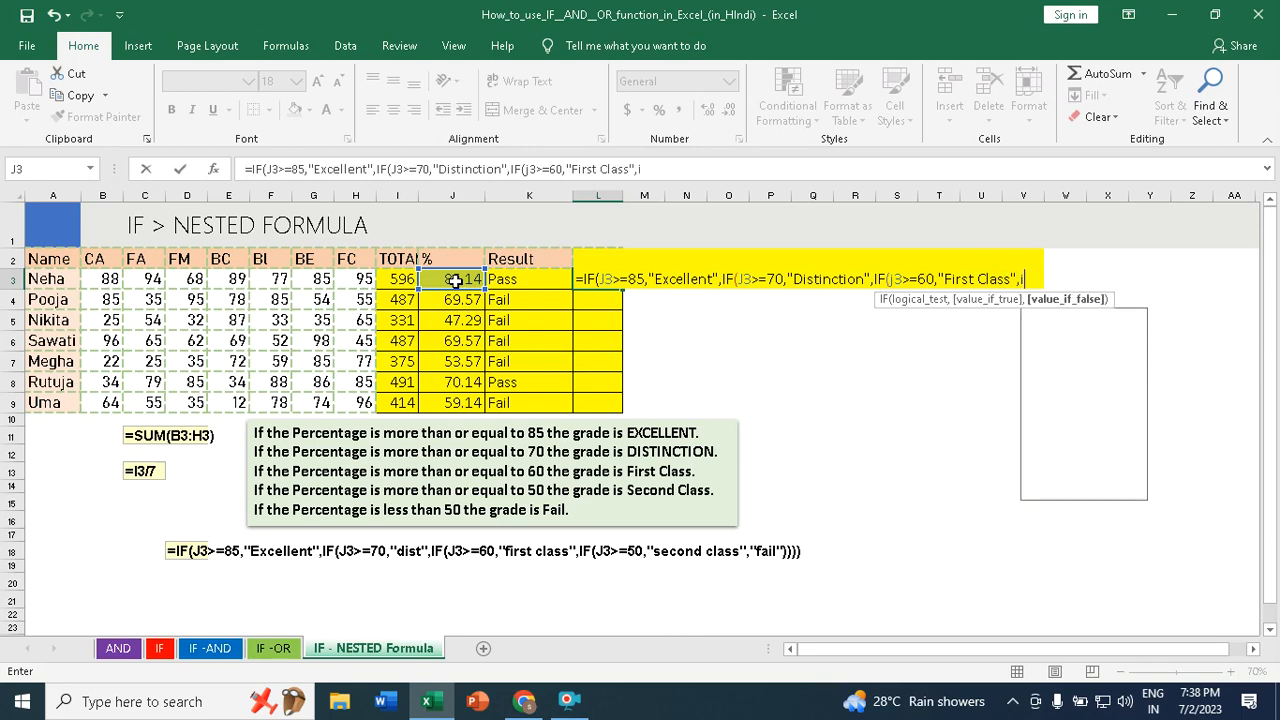
text(j3)
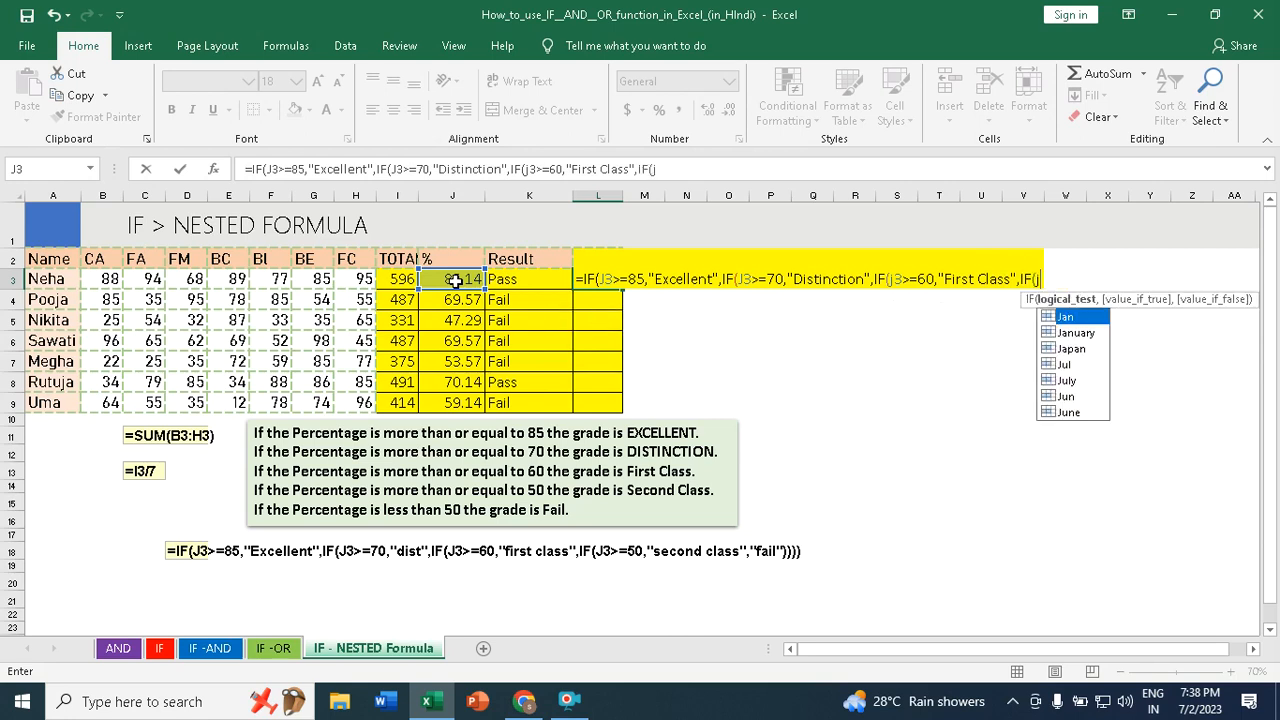
text(>=)
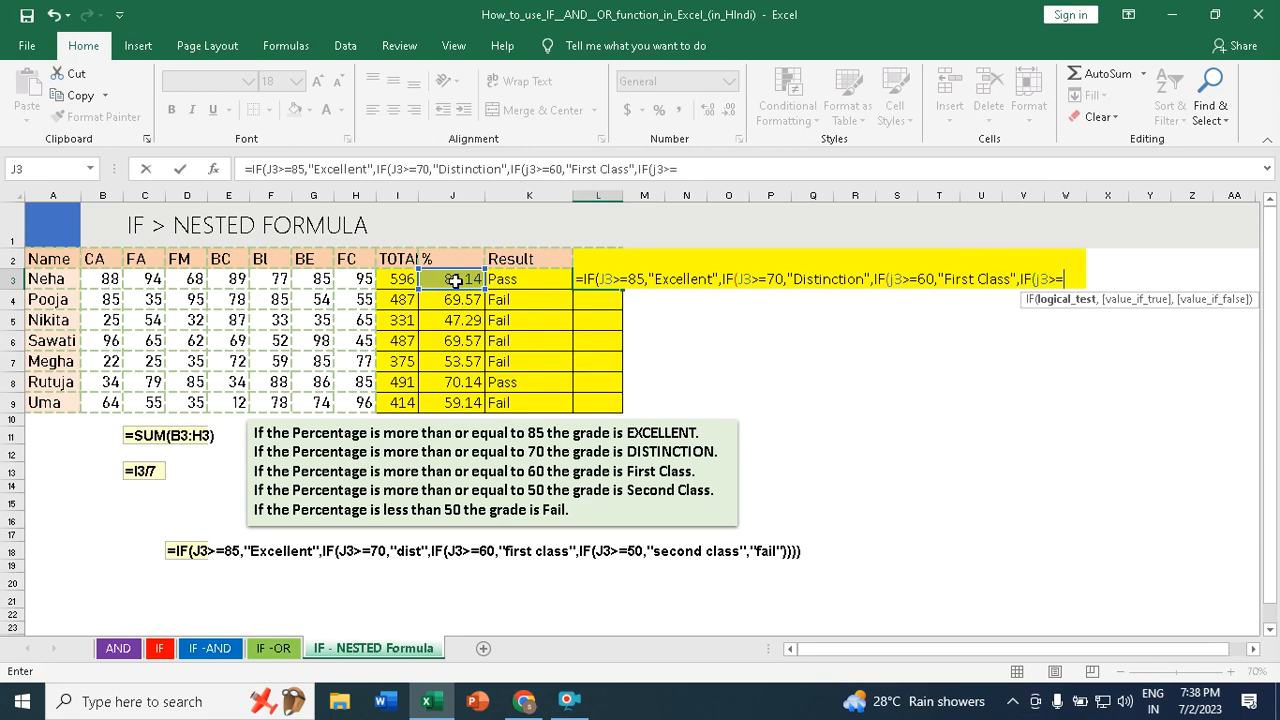
text(50,")
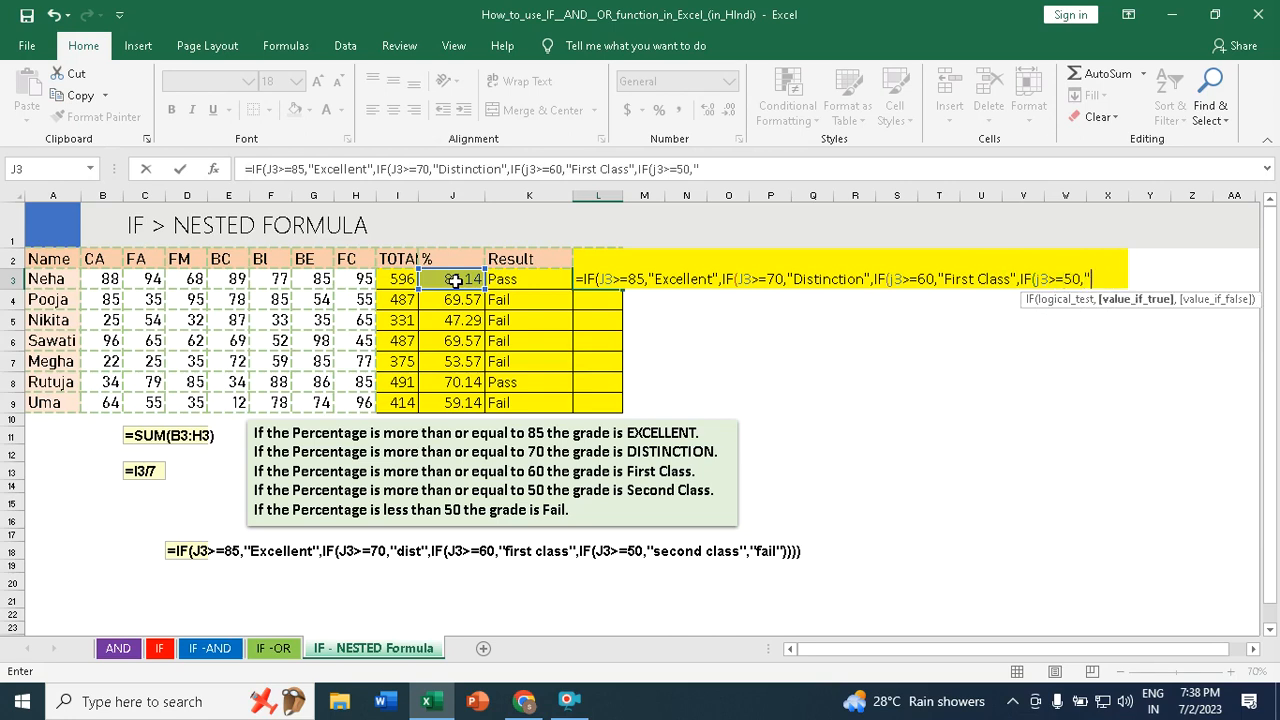
text(Second)
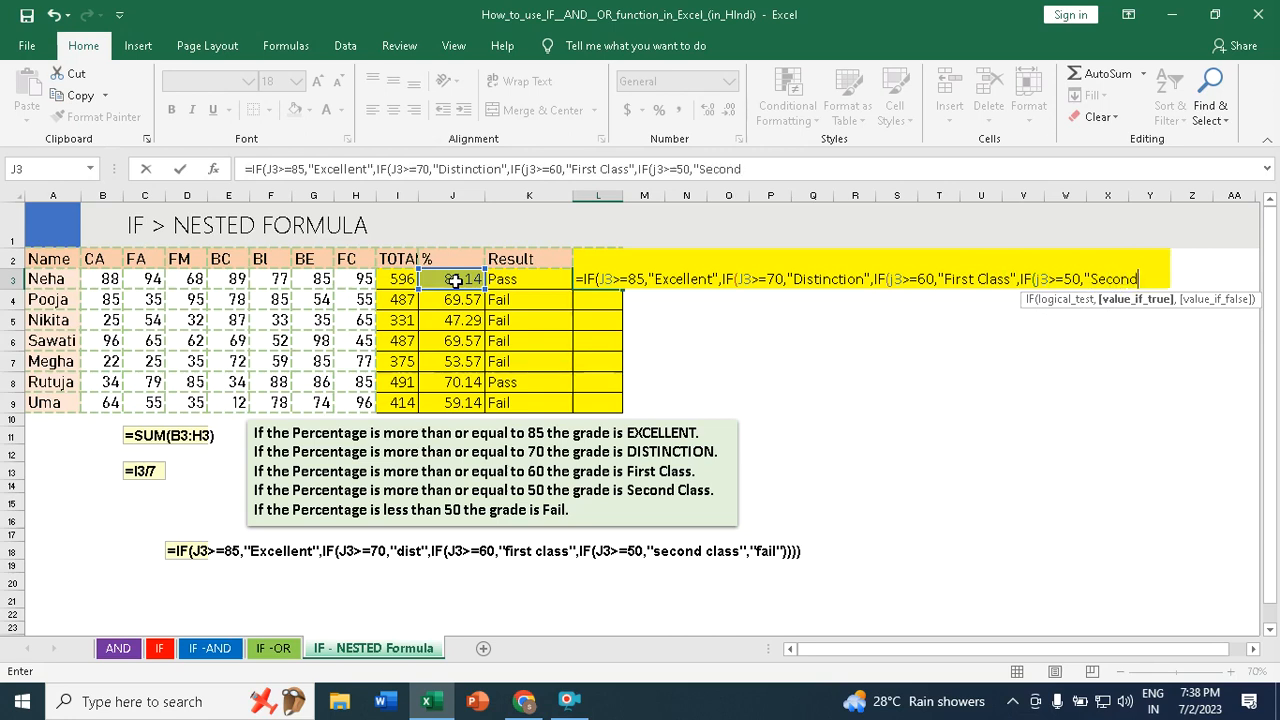
text( Class)
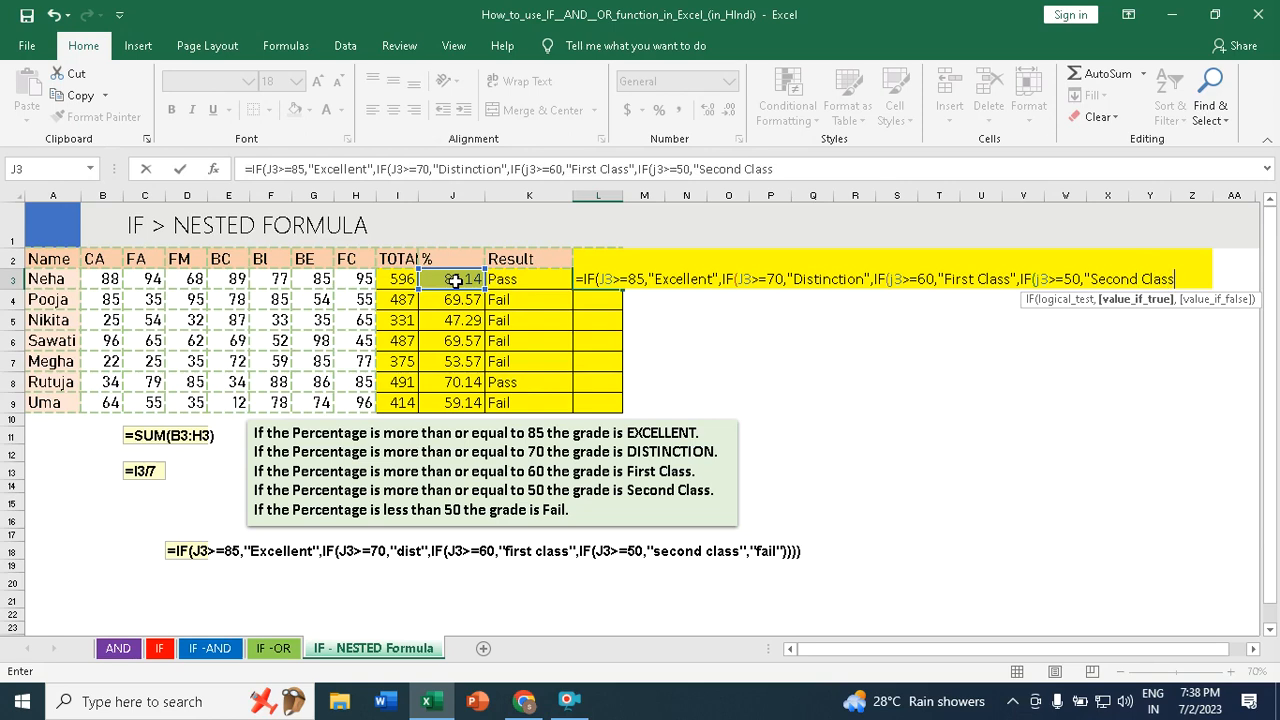
text(",)
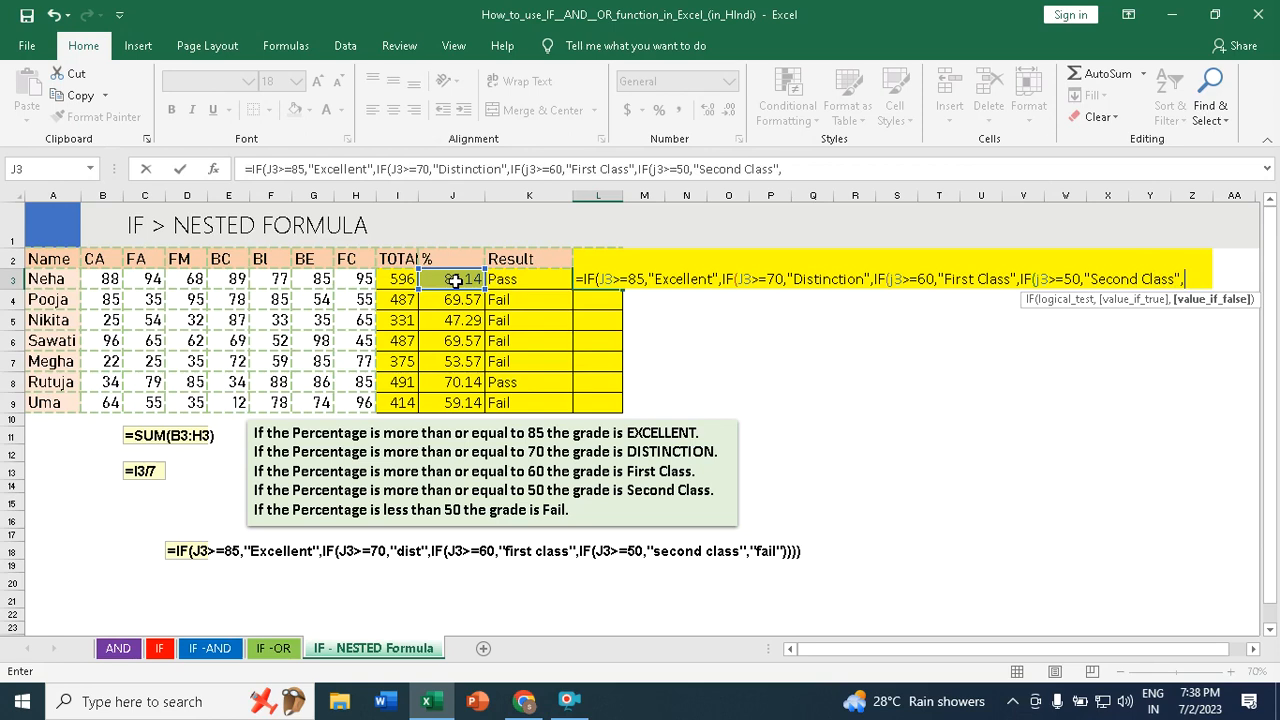
Finish the L3 grade formula with "Fail" as the last result and four closing parentheses, and enter it.
text(")
text(Fail")
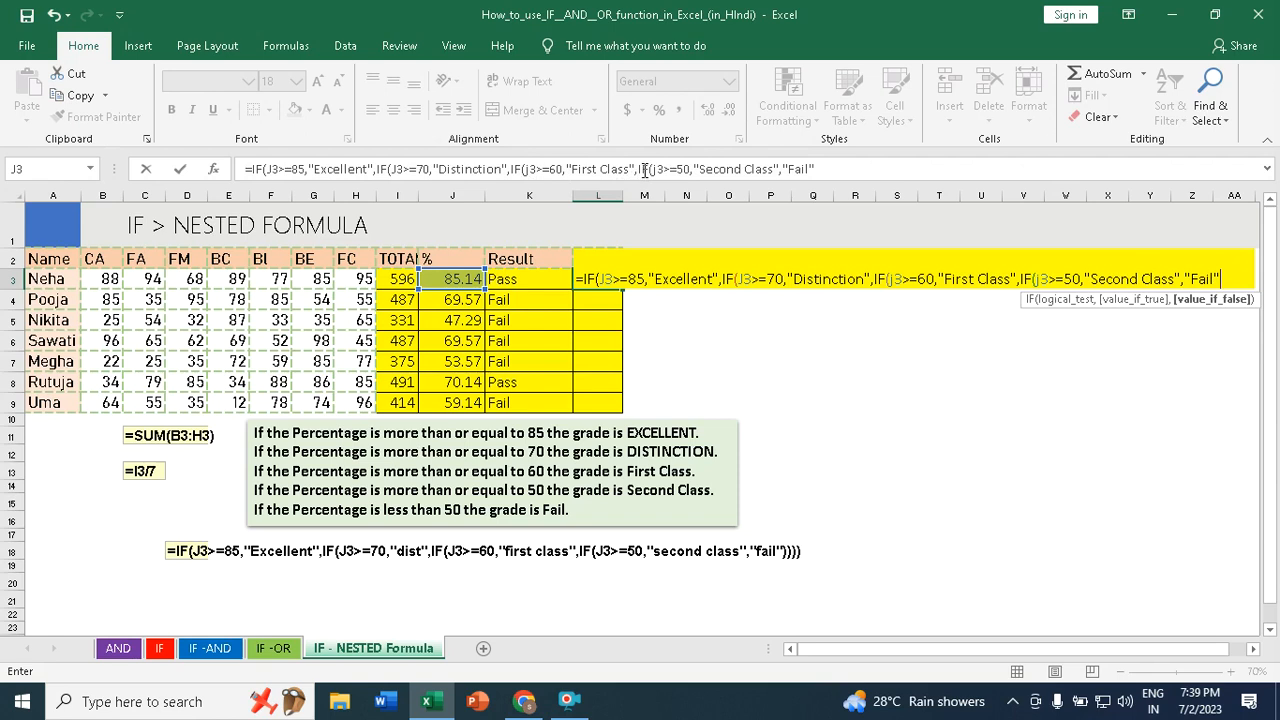
click(842, 165)
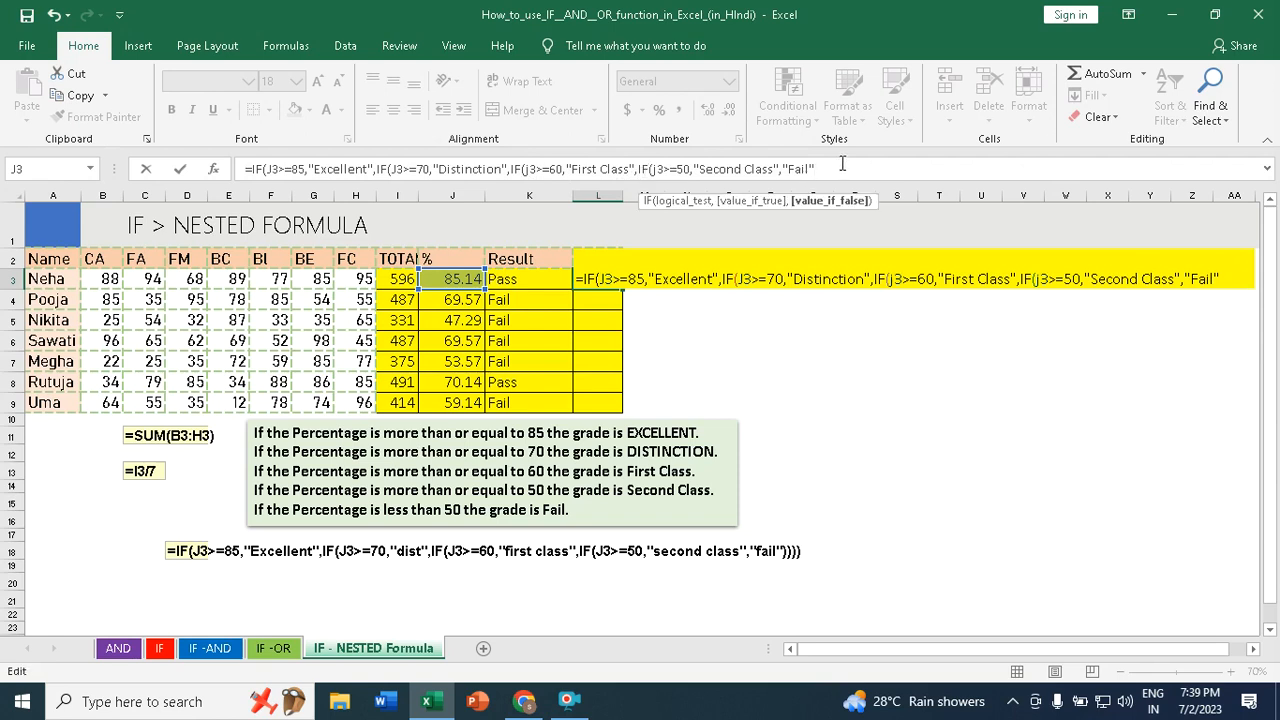
text()))))
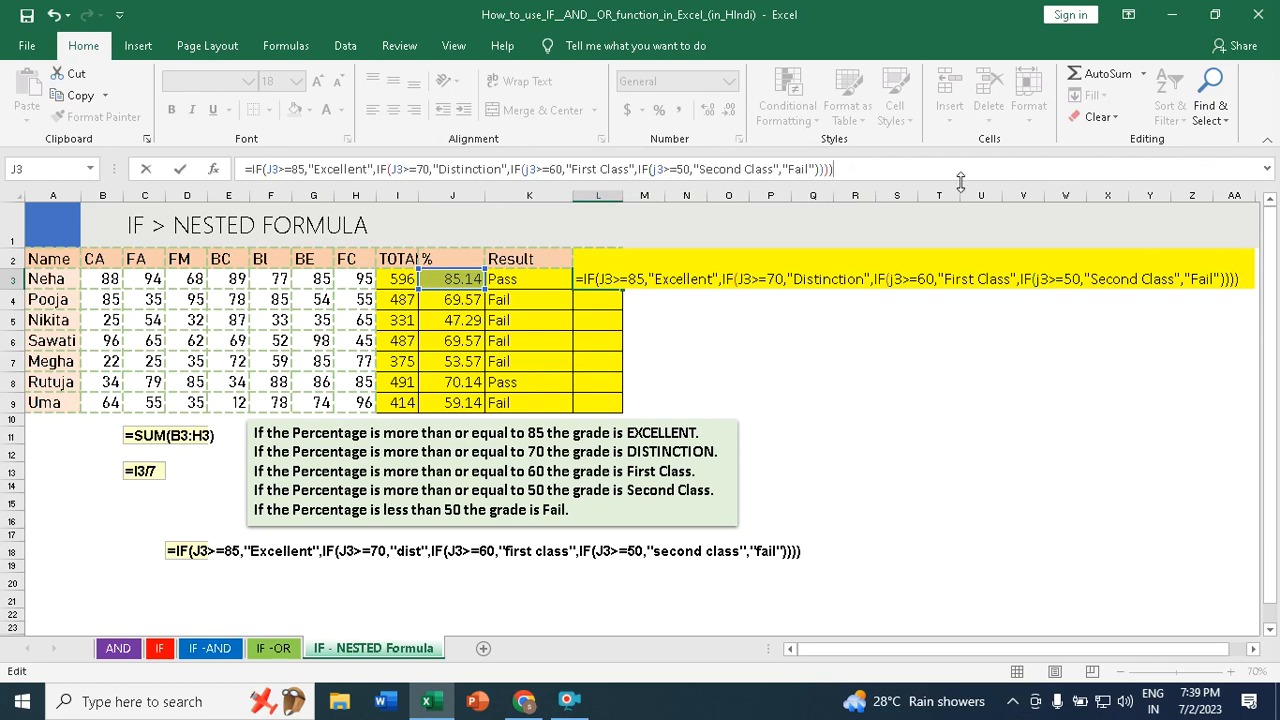
key(Return)
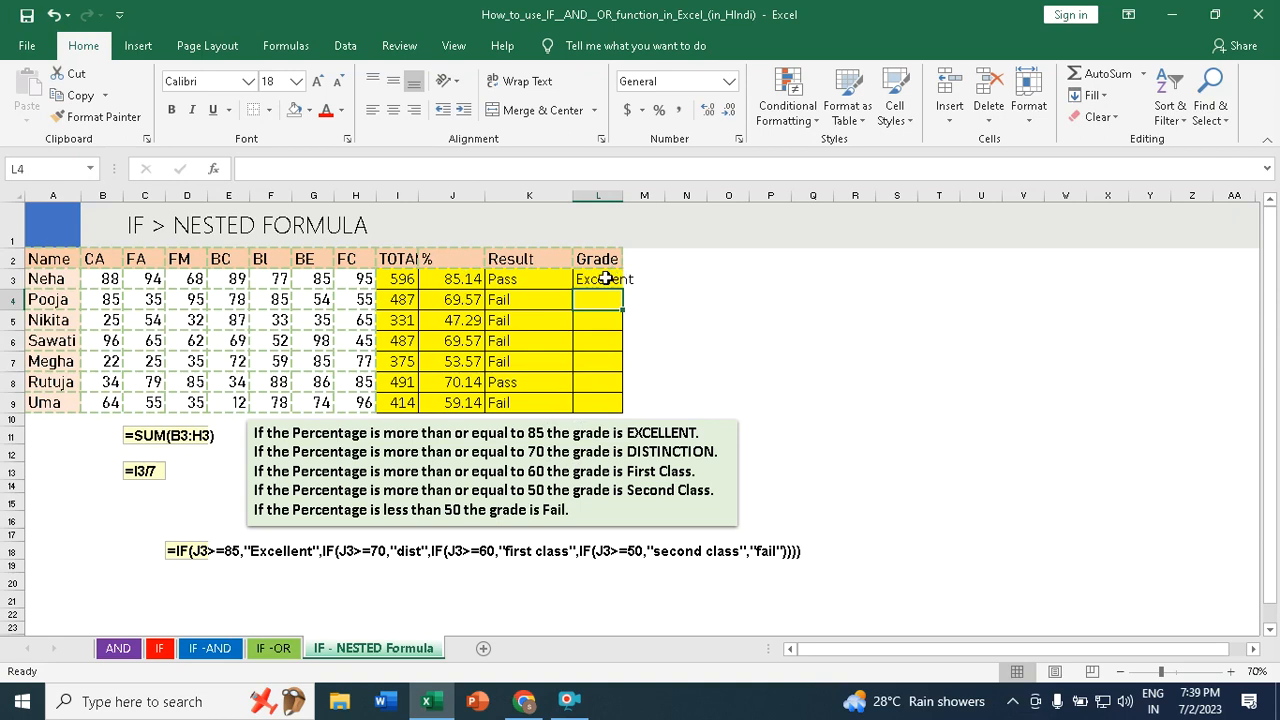
Copy the L3 grade formula down through L9 and autofit the Grade column's width.
double_click(624, 198)
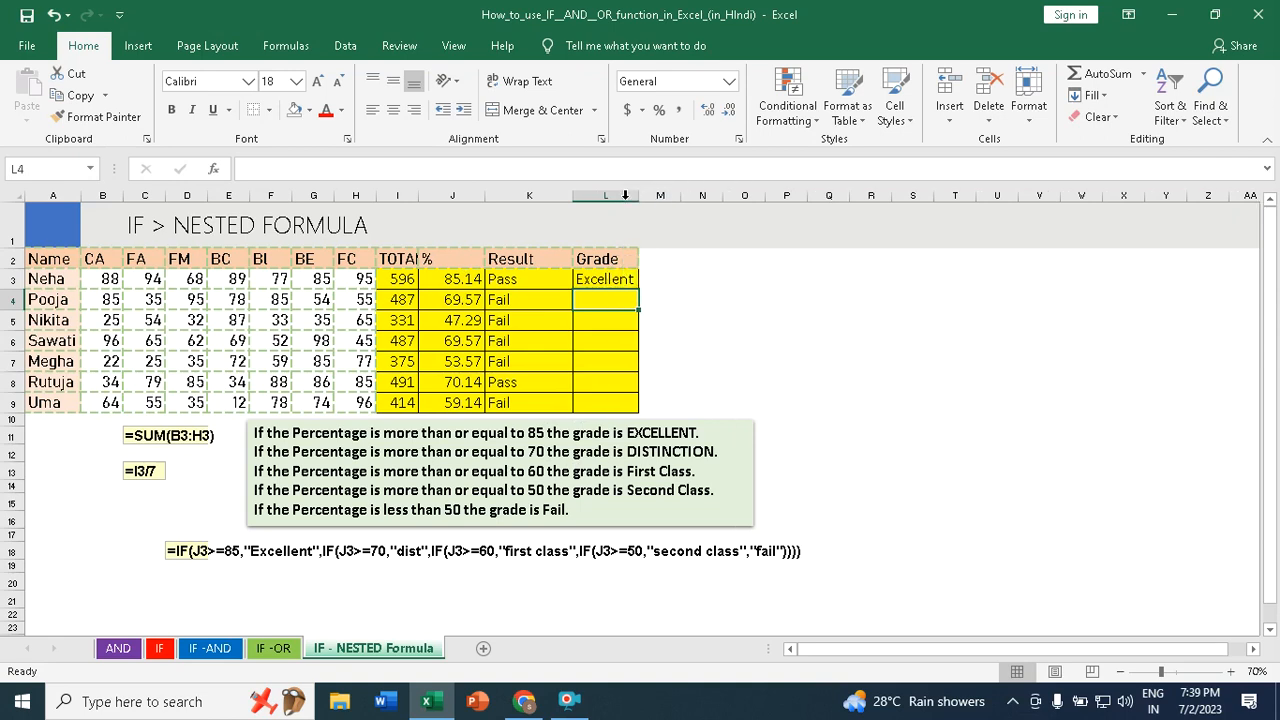
click(632, 281)
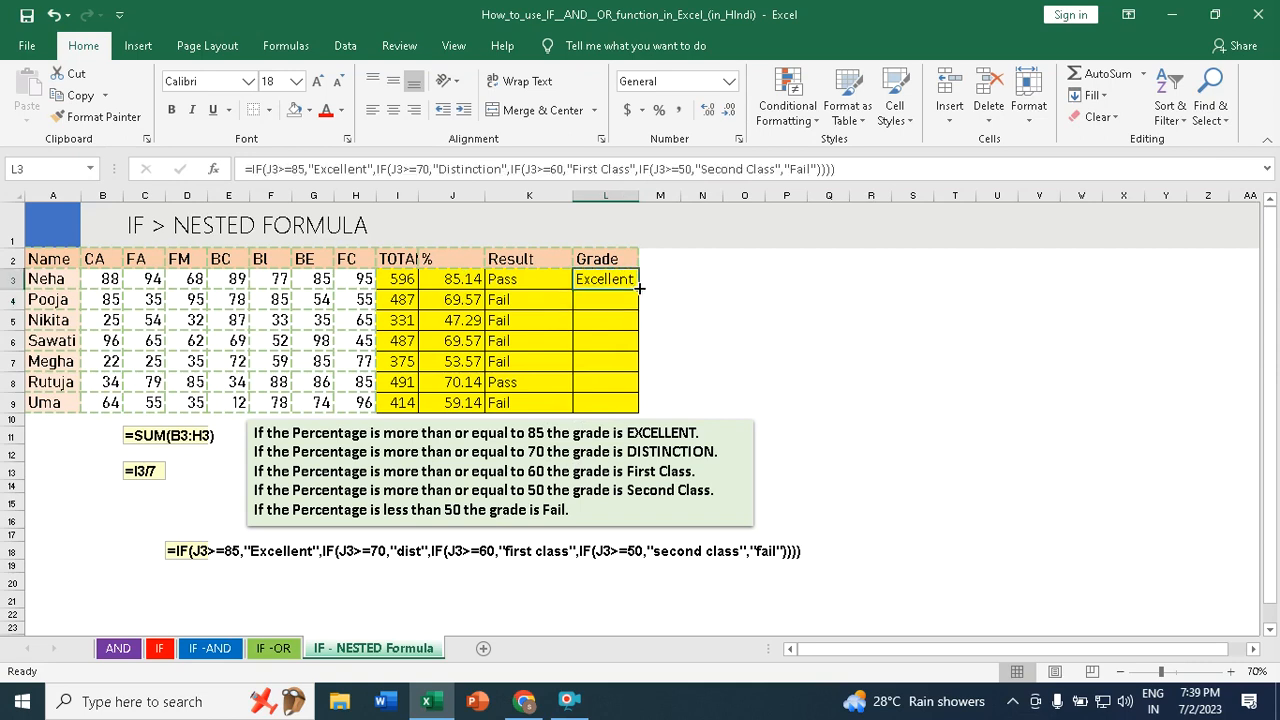
double_click(638, 288)
double_click(639, 195)
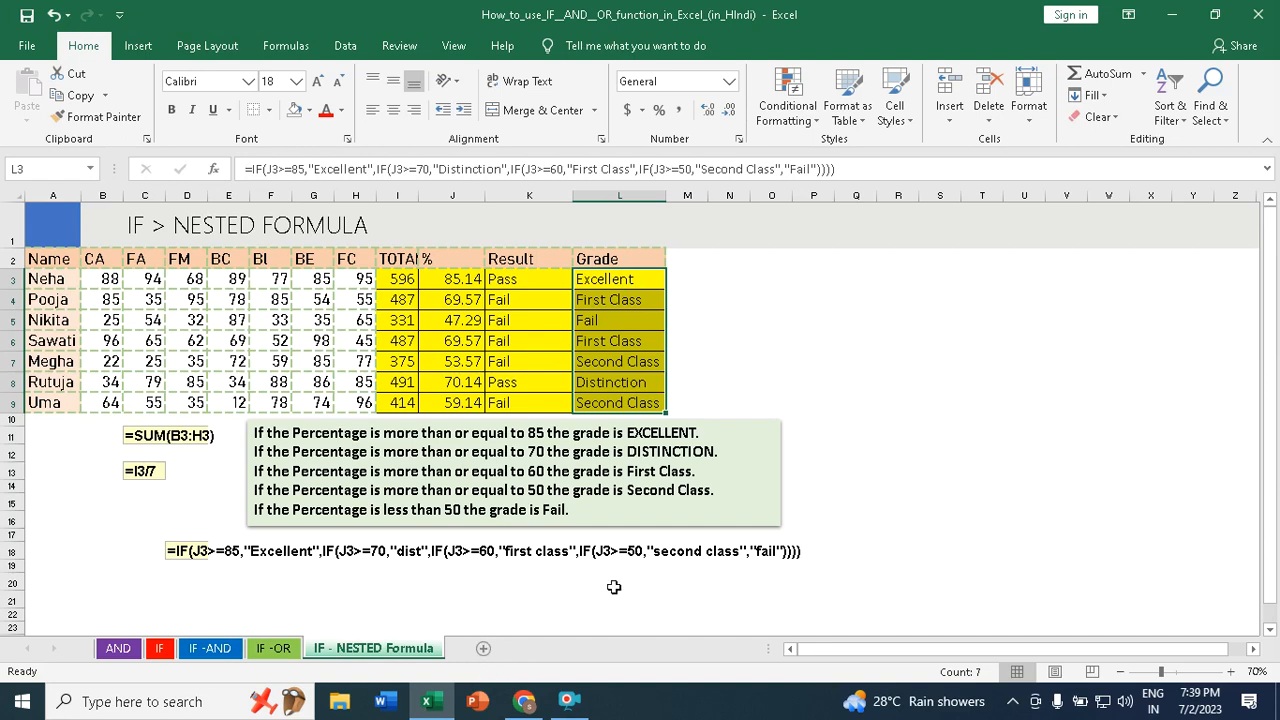
click(873, 440)
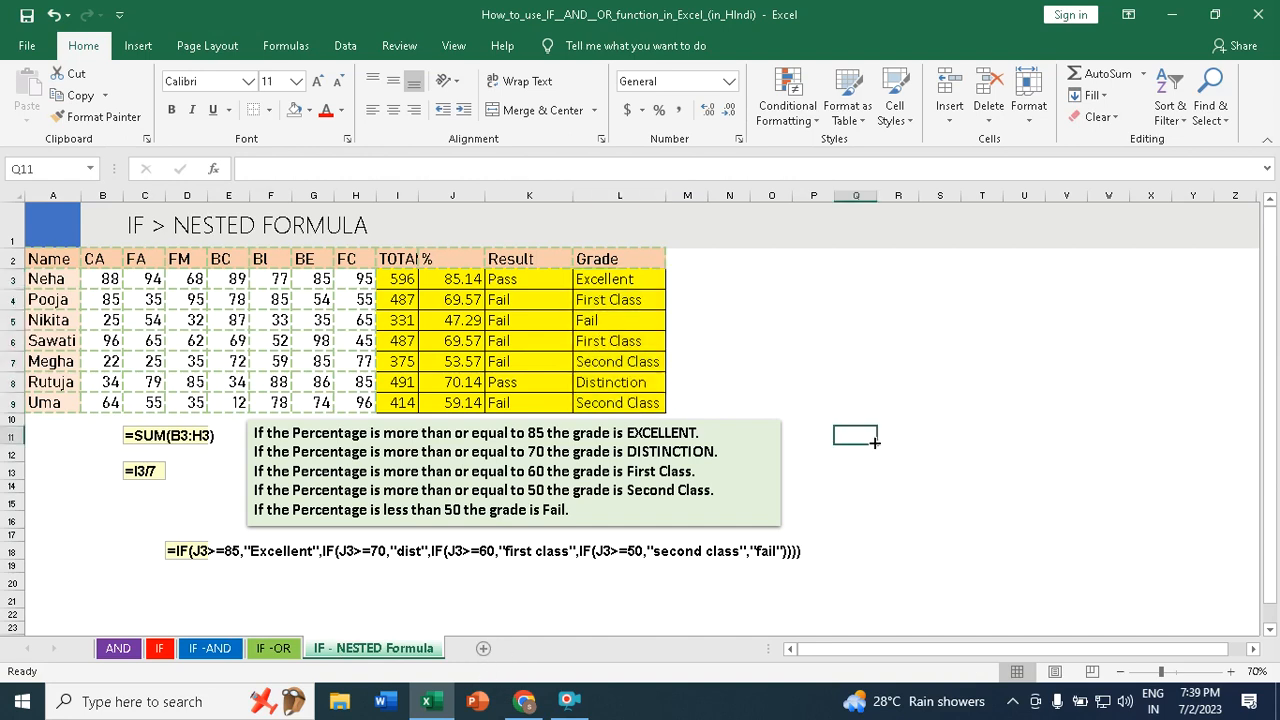